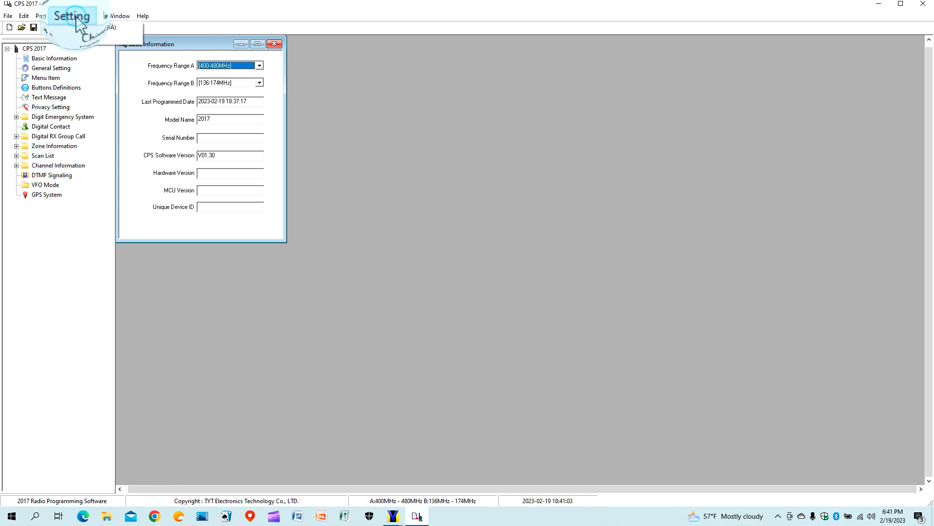
Read the existing codeplug data from the connected radio.
left_click(57, 20)
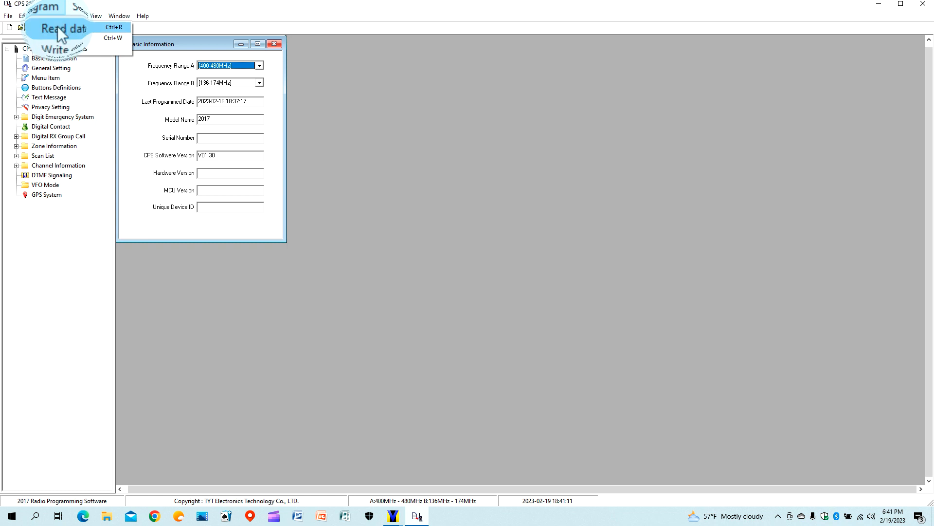
left_click(58, 26)
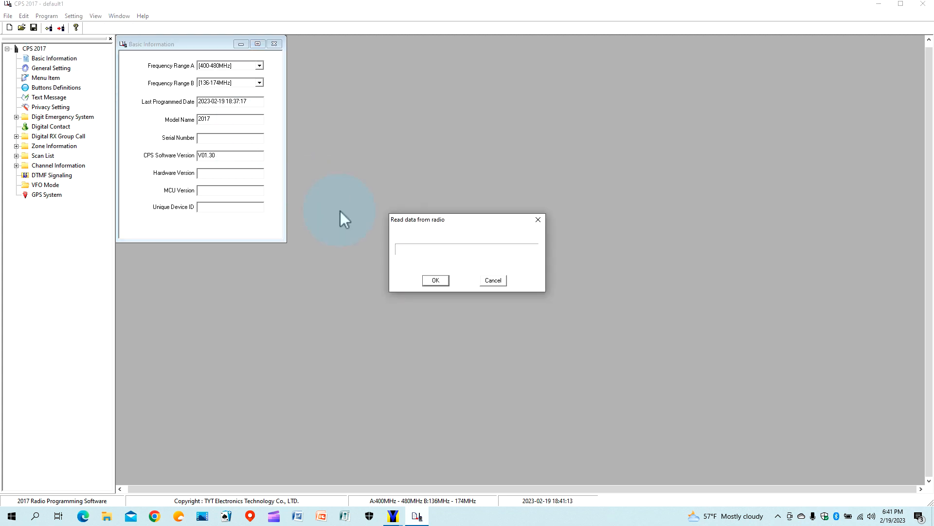
left_click(445, 282)
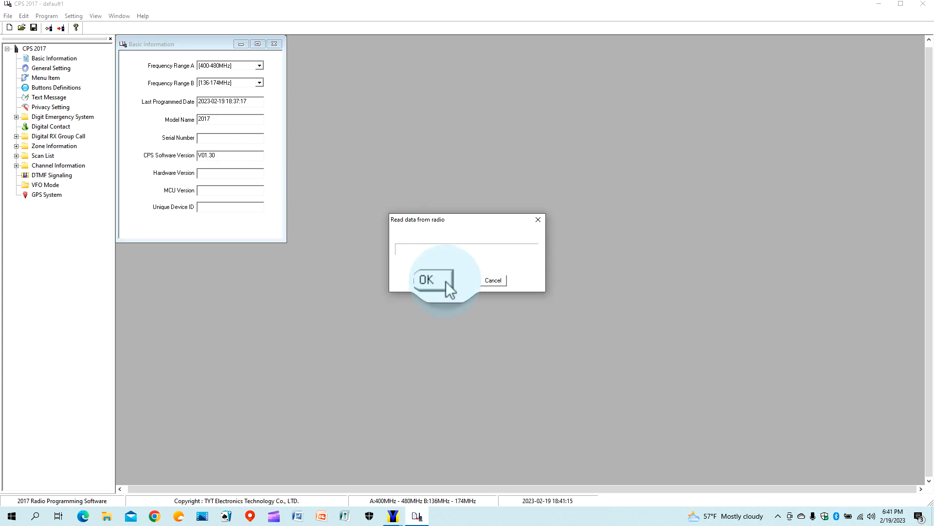
left_click(446, 281)
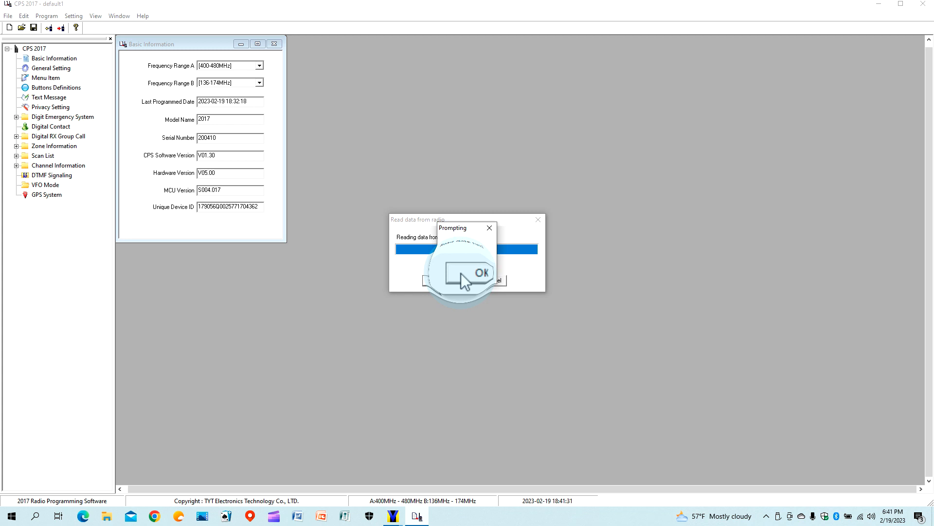
left_click(461, 273)
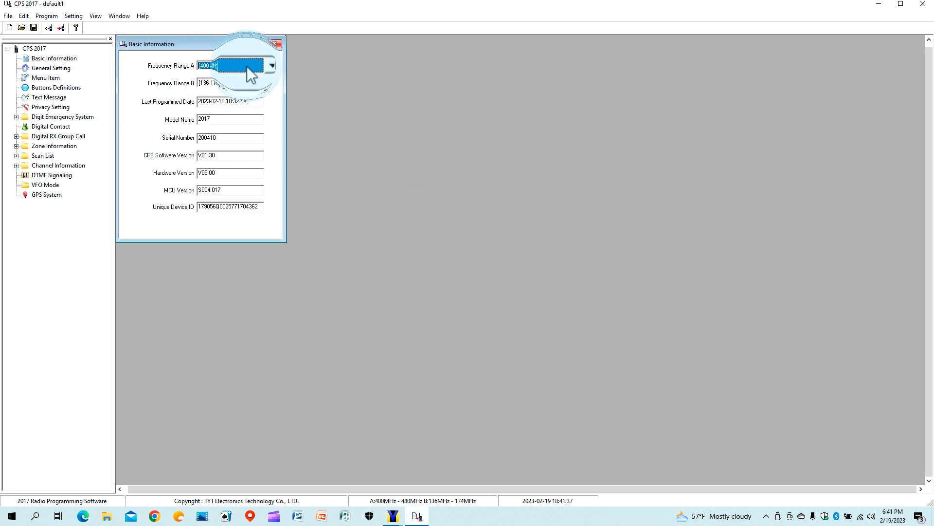
Keep Frequency Range A at 400-480MHz and close Basic Information.
left_click(260, 65)
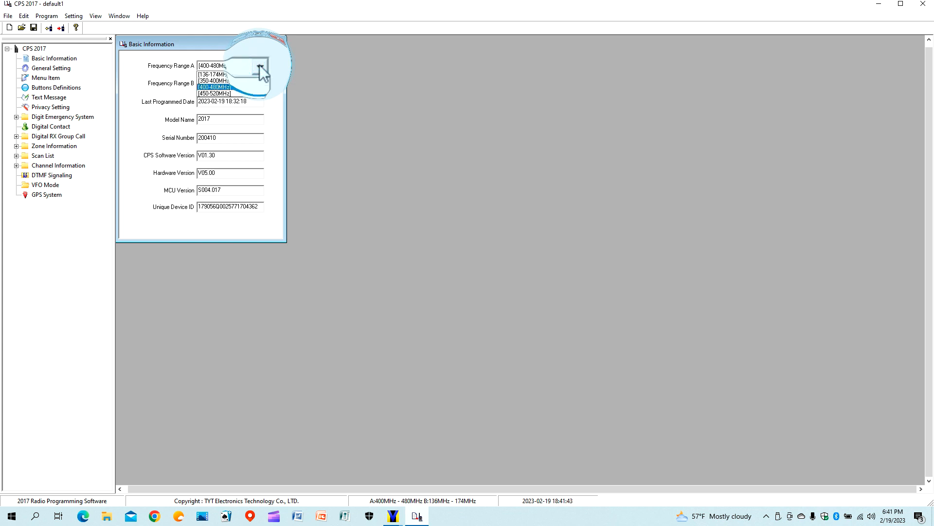
left_click(259, 66)
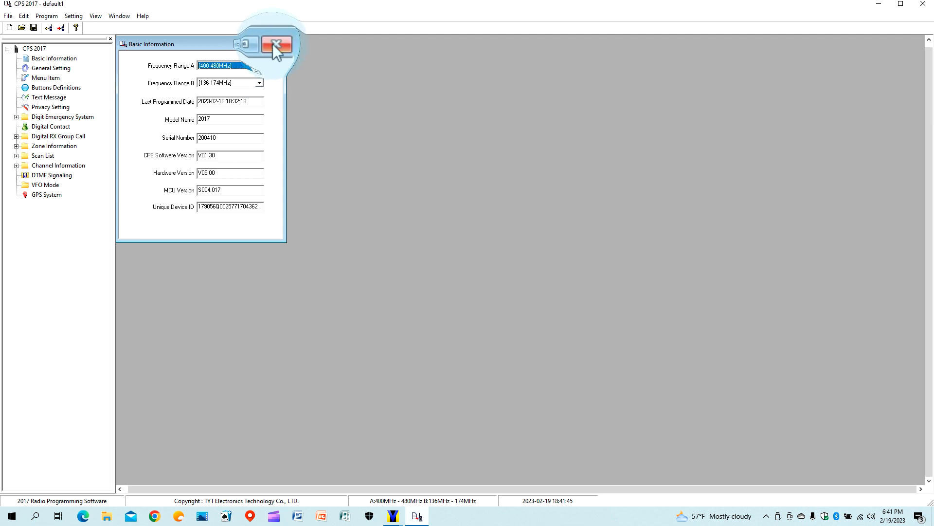
left_click(275, 46)
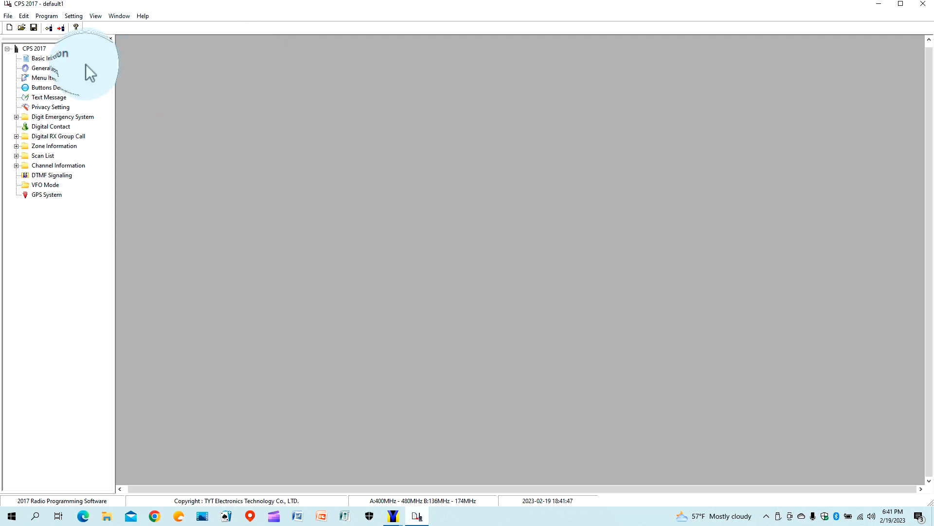
In General Setting, tick Disable All Tone, enable the power-on password, and turn off CH Voice Announcement.
double_click(64, 68)
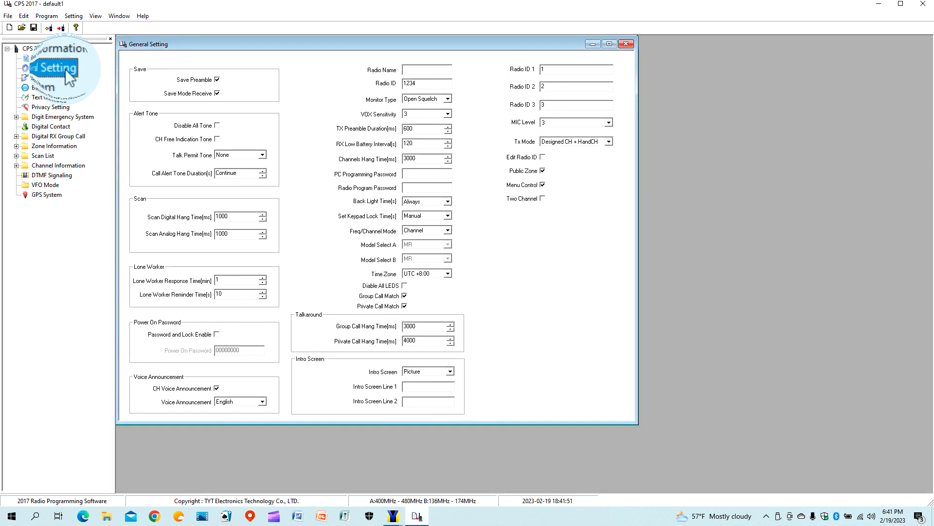
left_click(217, 125)
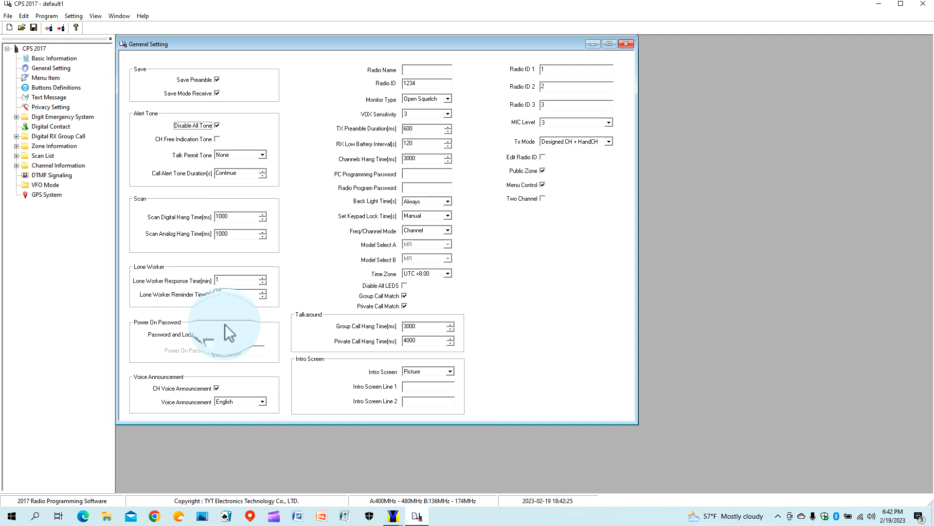
left_click(217, 335)
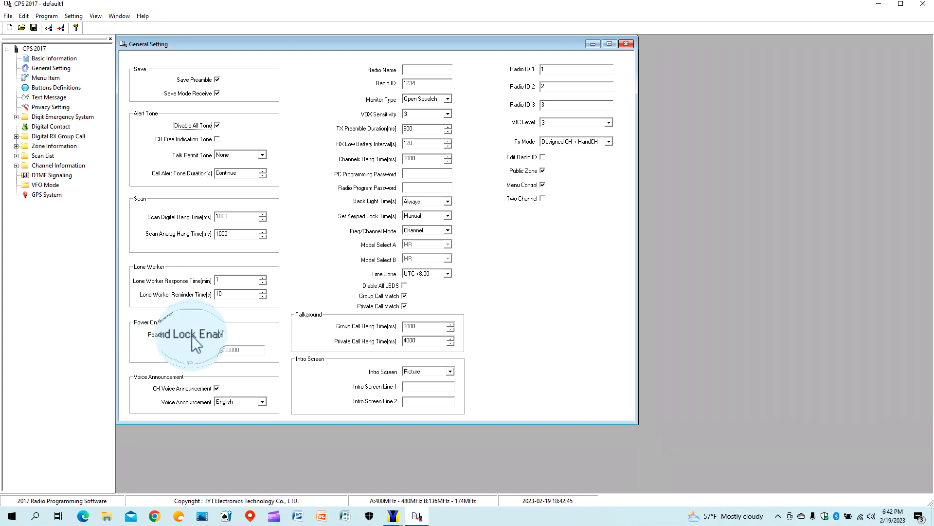
left_click(217, 389)
Name the radio 'Radio guy' and replace the default 1234 Radio ID with a new one.
left_click(417, 71)
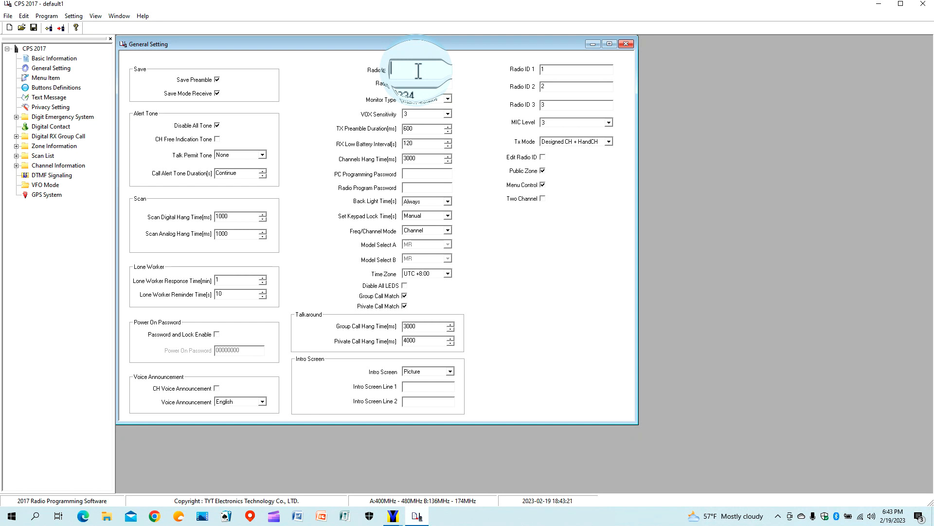
type("Radio guy")
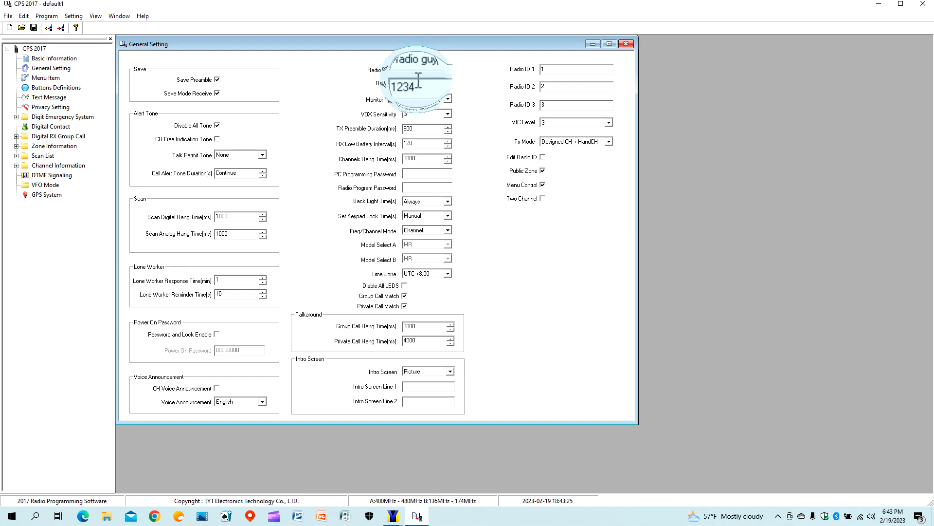
left_click_drag(418, 81, 403, 83)
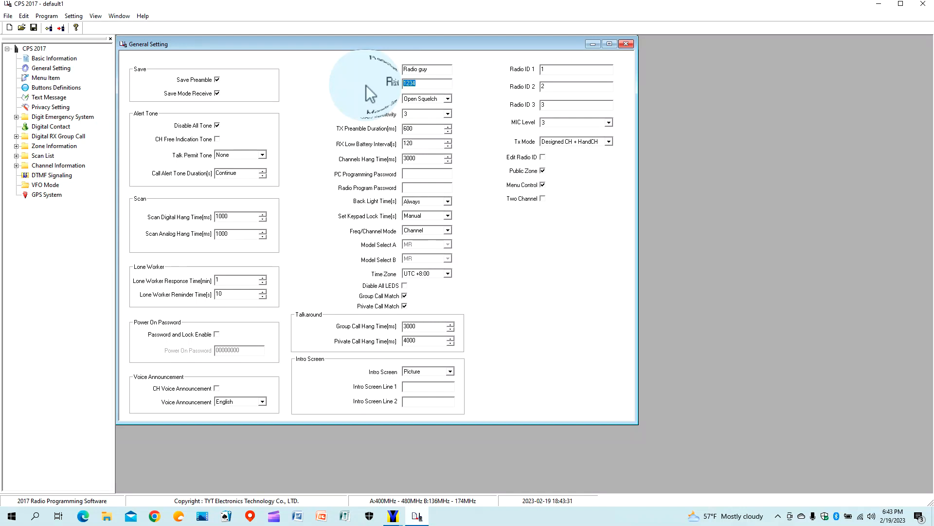
type("19")
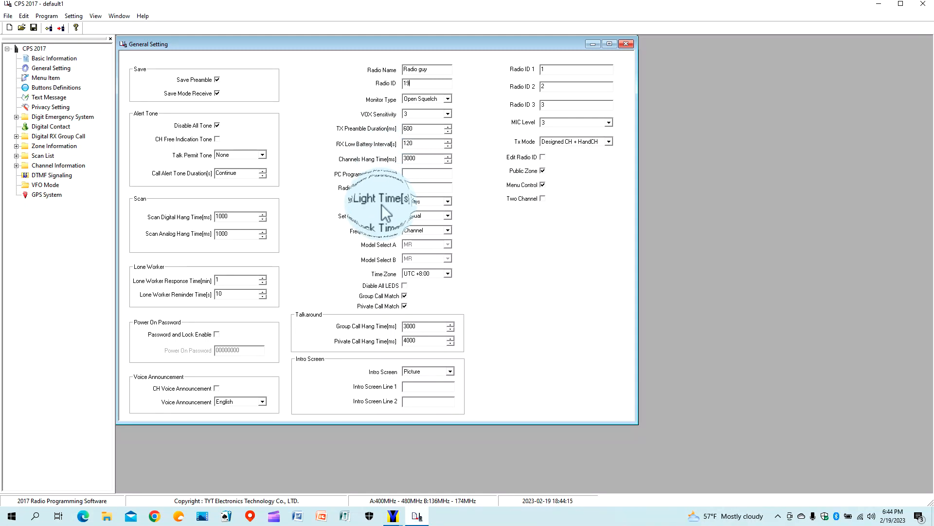
Set Back Light Time to 15 seconds and Freq/Channel Mode to Channel.
left_click(447, 202)
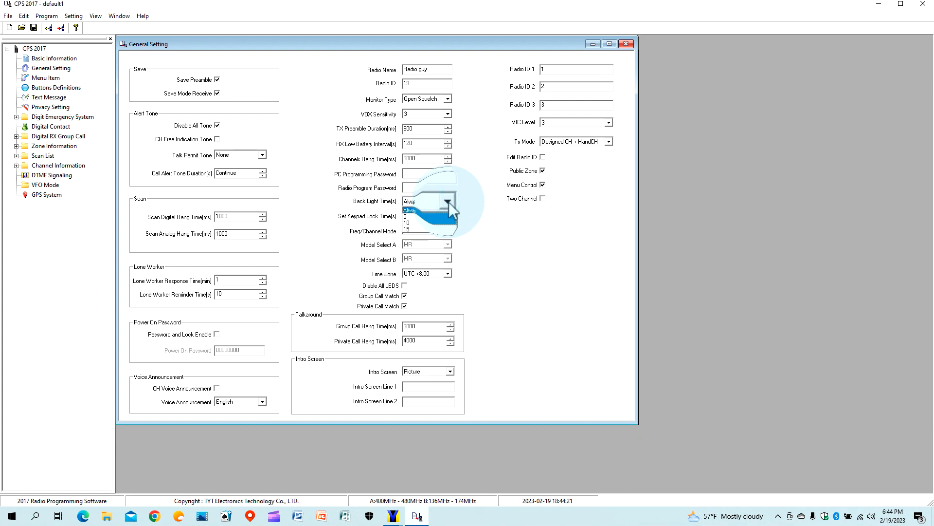
left_click(426, 227)
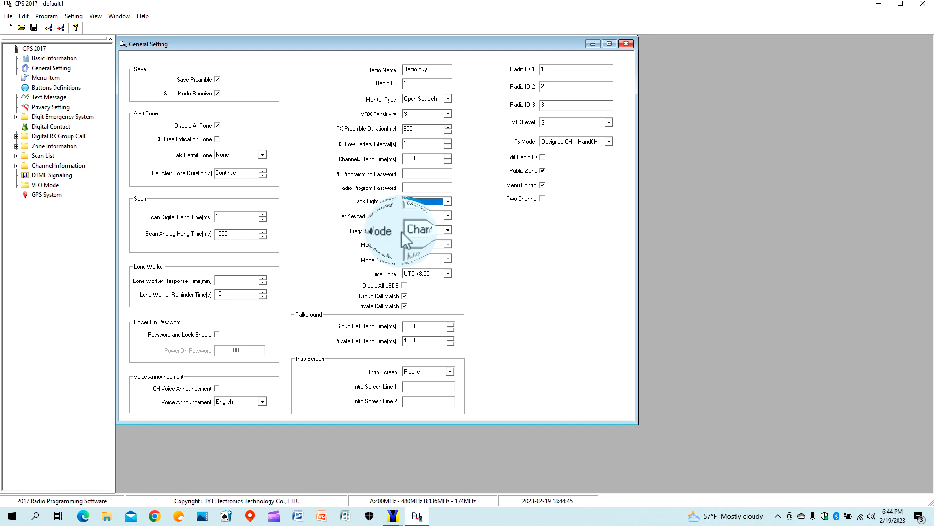
left_click(450, 232)
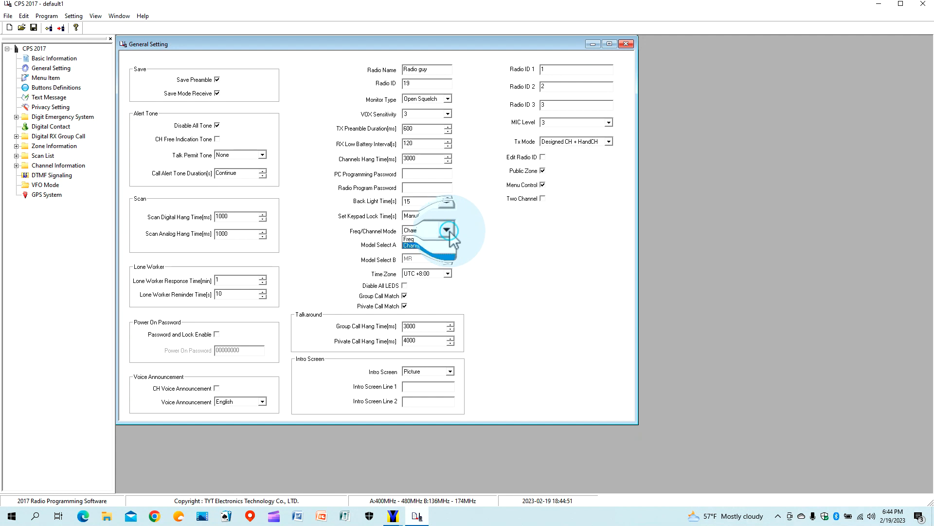
left_click(438, 242)
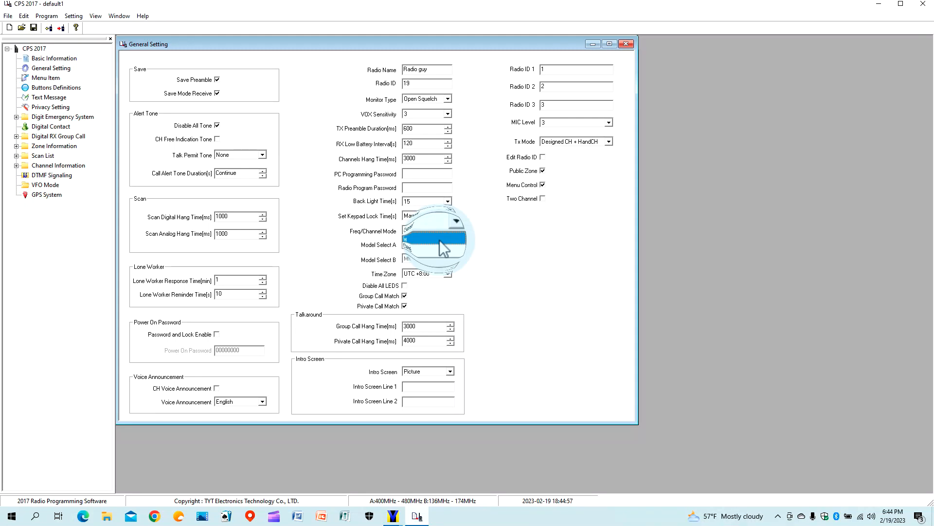
left_click(439, 246)
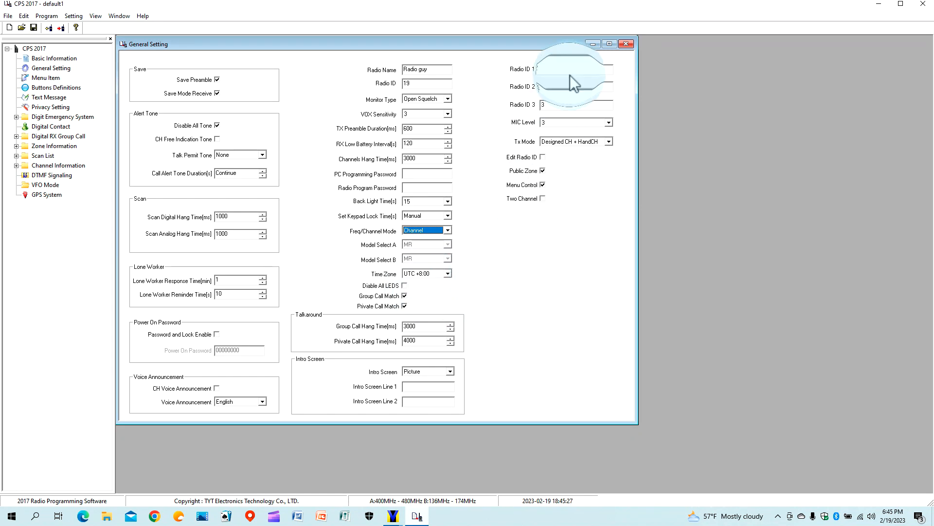
Set Radio ID 1 to 19 and enter the operator's DMR ID as Radio ID 2.
left_click(555, 72)
type("1")
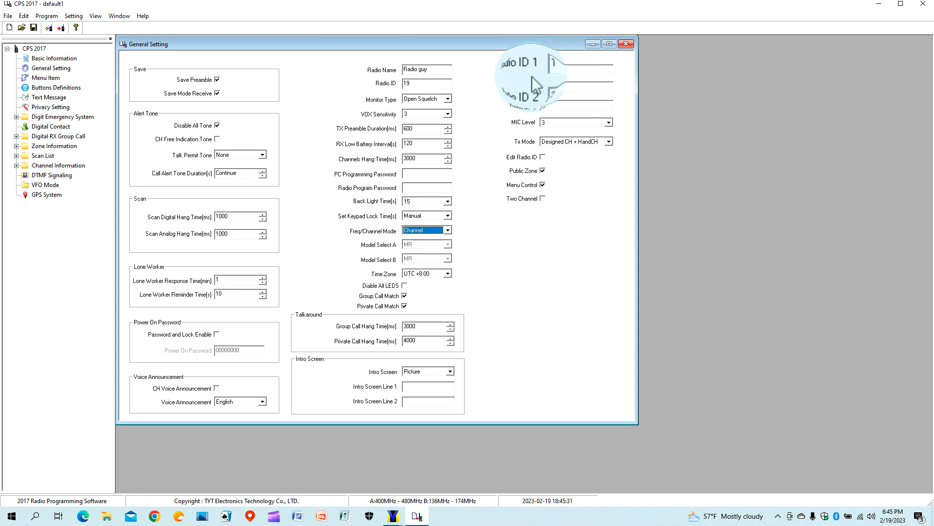
left_click(552, 72)
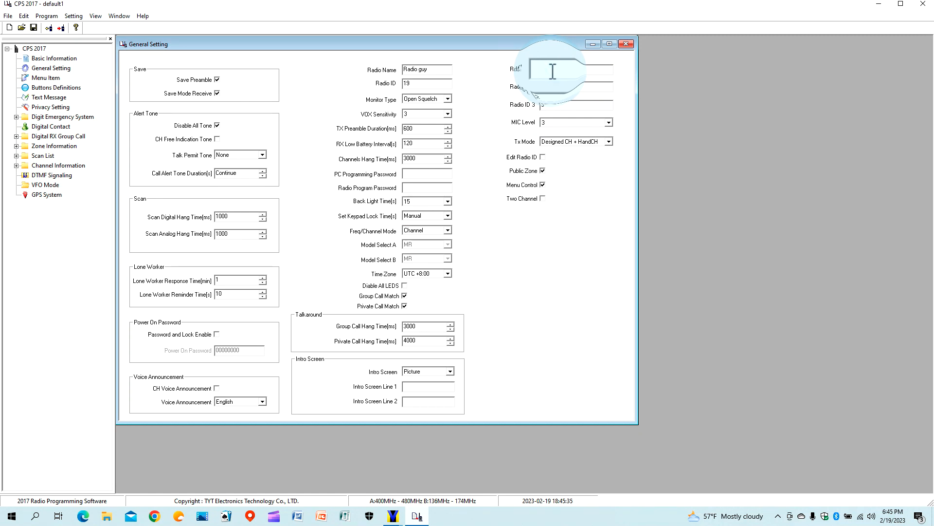
type("9")
key("BackSpace")
key("BackSpace")
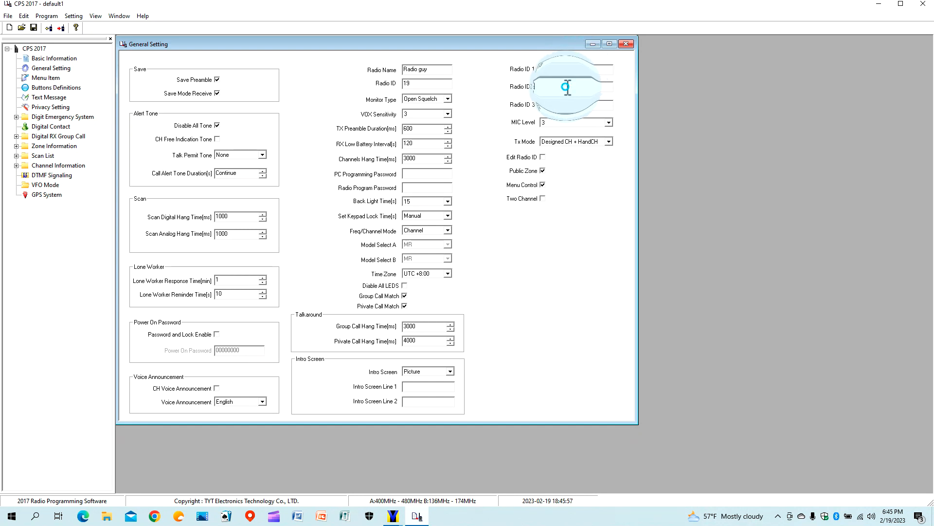
left_click_drag(566, 86, 531, 94)
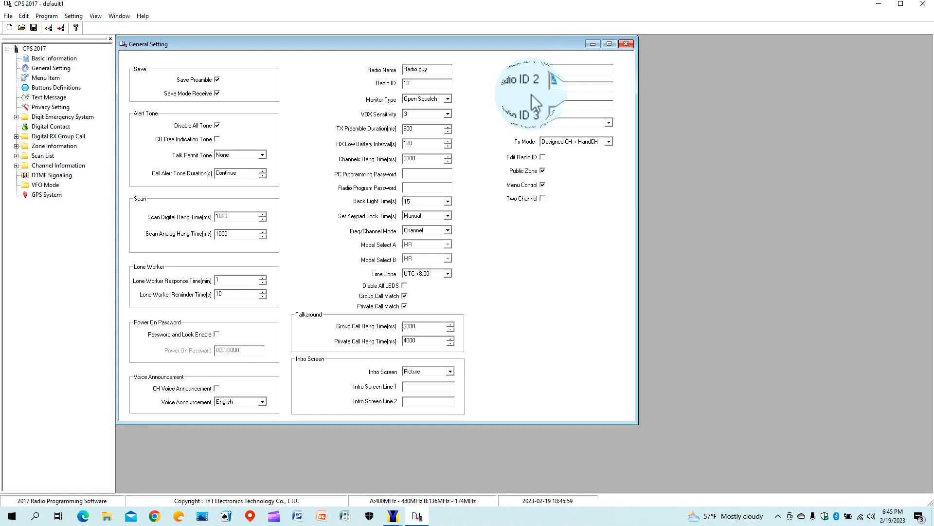
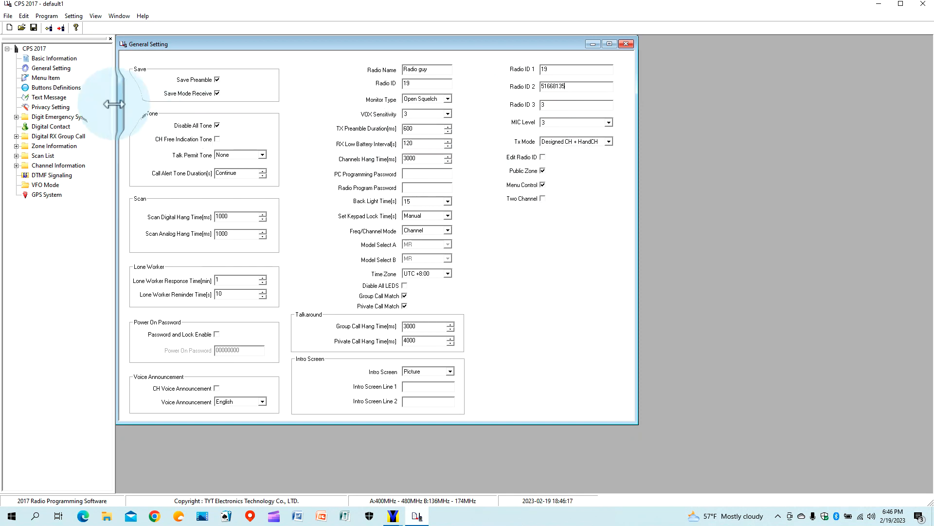
Open Menu Item, close General Setting, and go to Buttons Definitions.
double_click(57, 78)
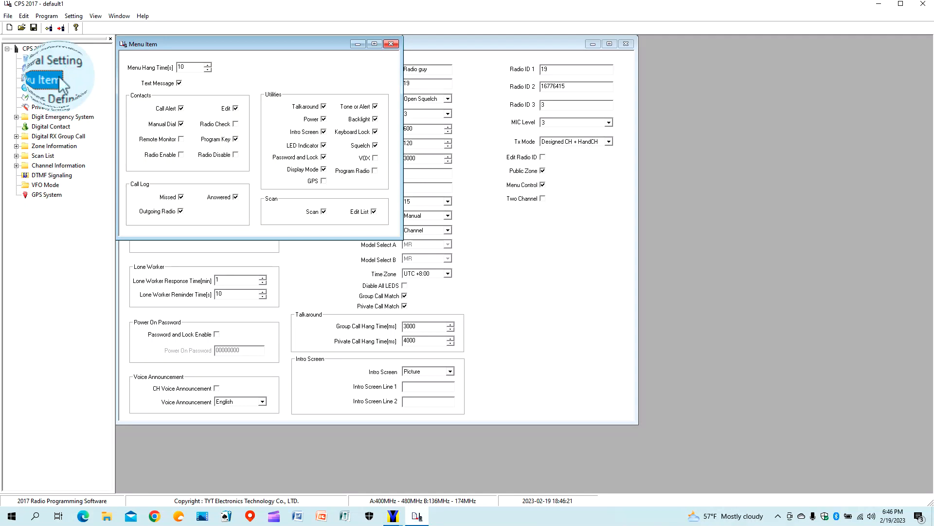
left_click(626, 43)
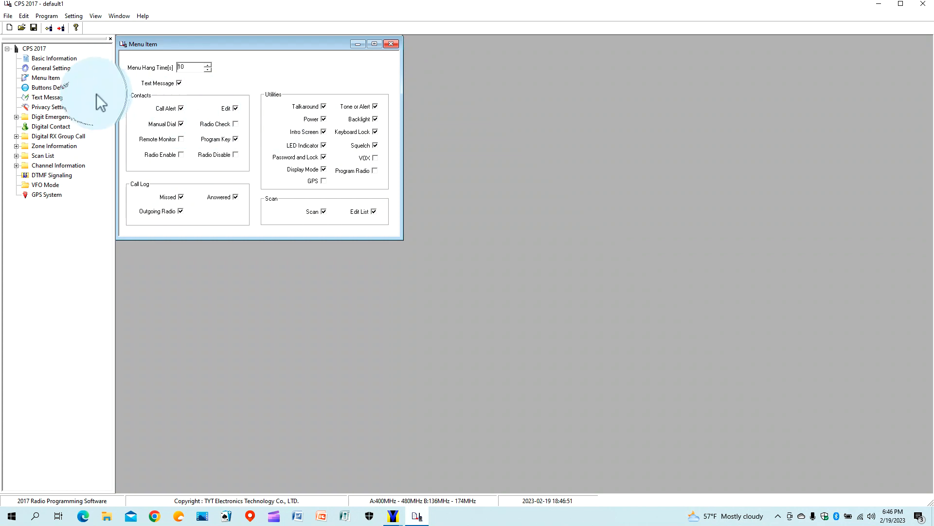
left_click(66, 88)
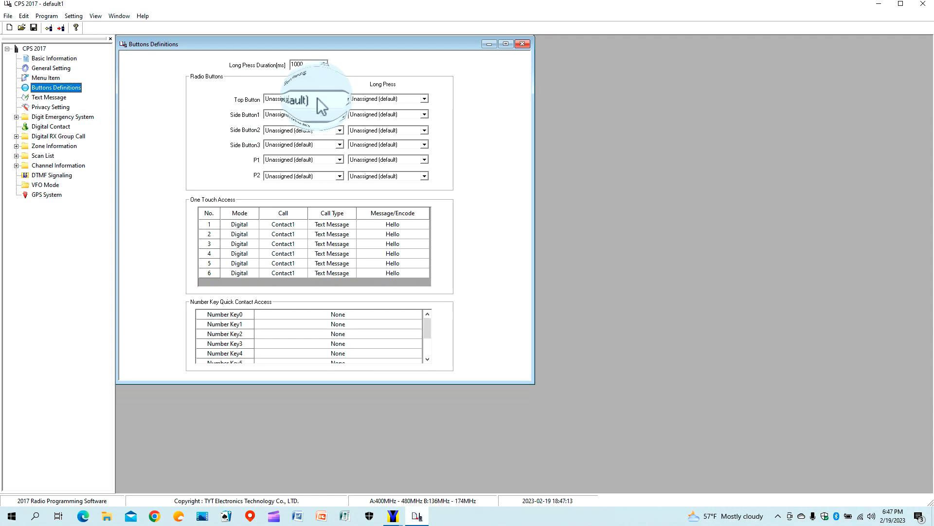
Assign Switch Up/Down Screen to the Top Button short press.
left_click(340, 99)
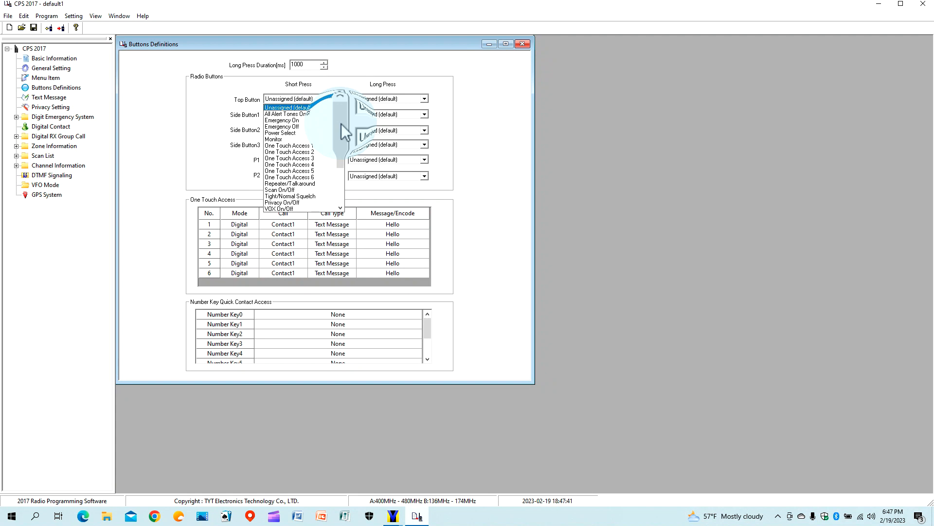
left_click_drag(341, 124, 343, 165)
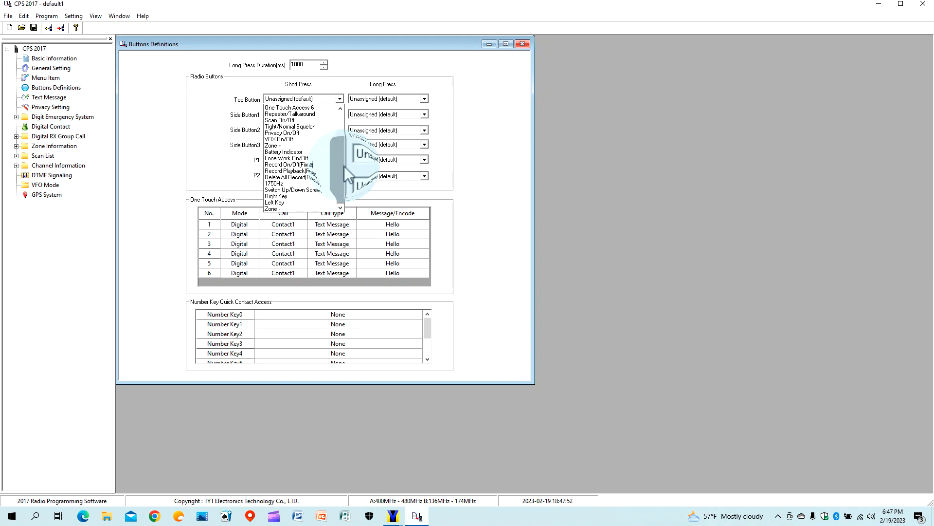
left_click(316, 188)
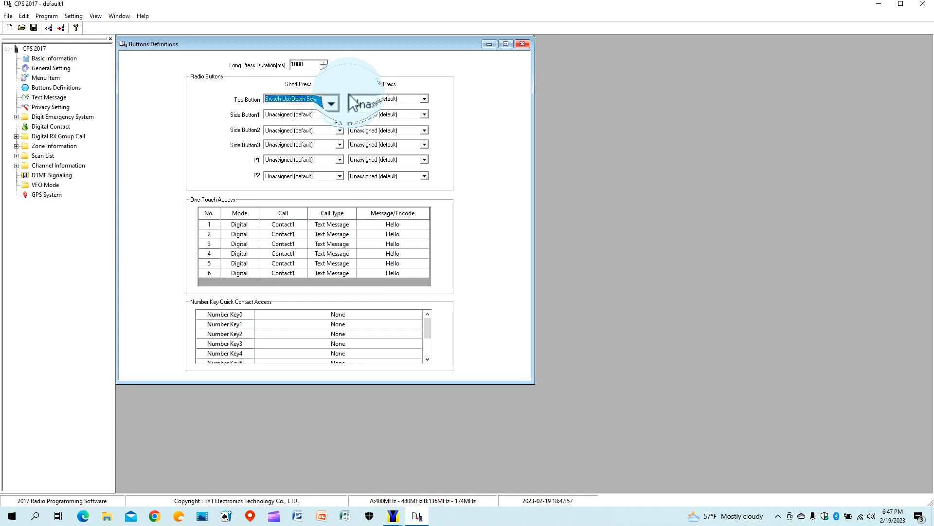
Assign Repeater/Talkaround to the Top Button long press.
left_click(425, 99)
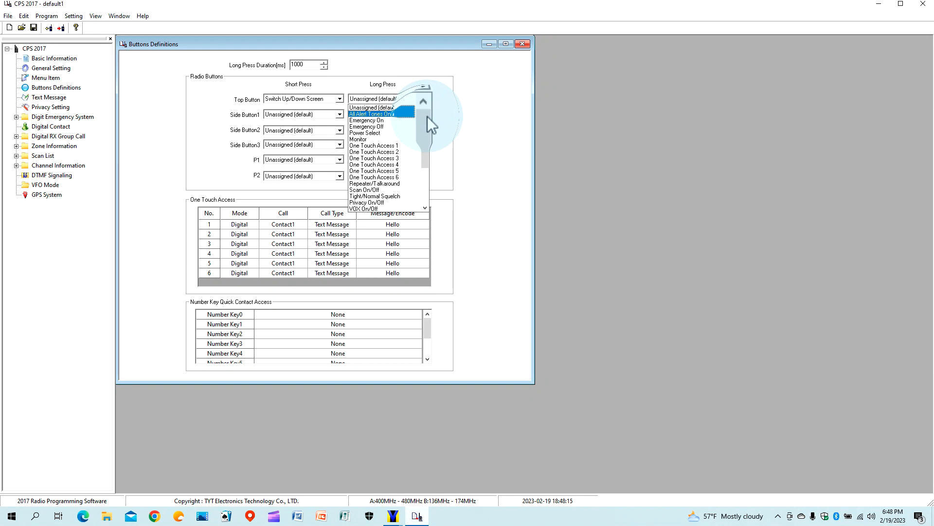
left_click(402, 183)
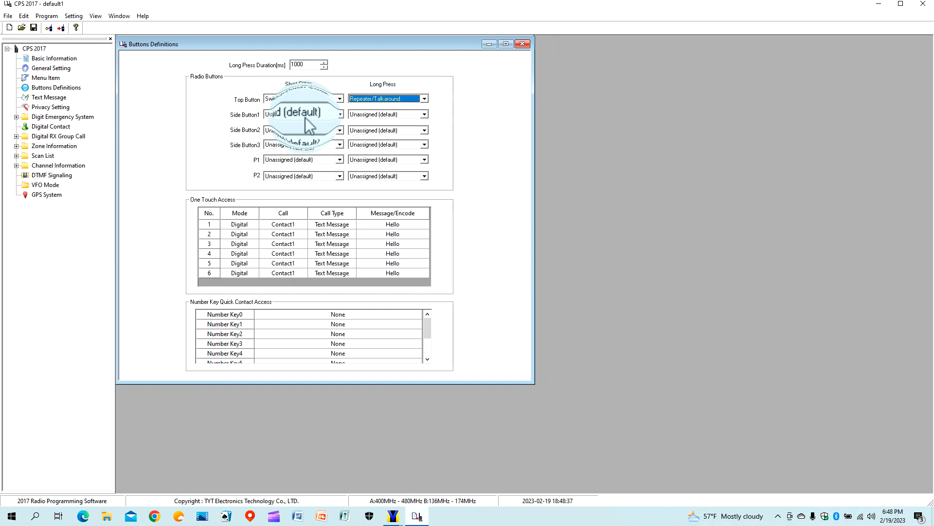
left_click(338, 115)
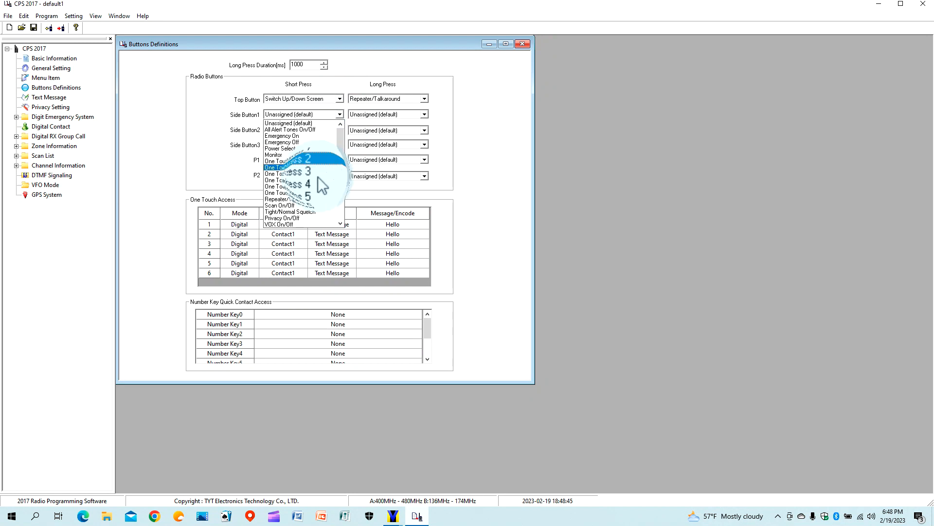
Set Side Button1, 2 and 3 short presses to Scan On/Off, Left Key and Right Key.
left_click(305, 205)
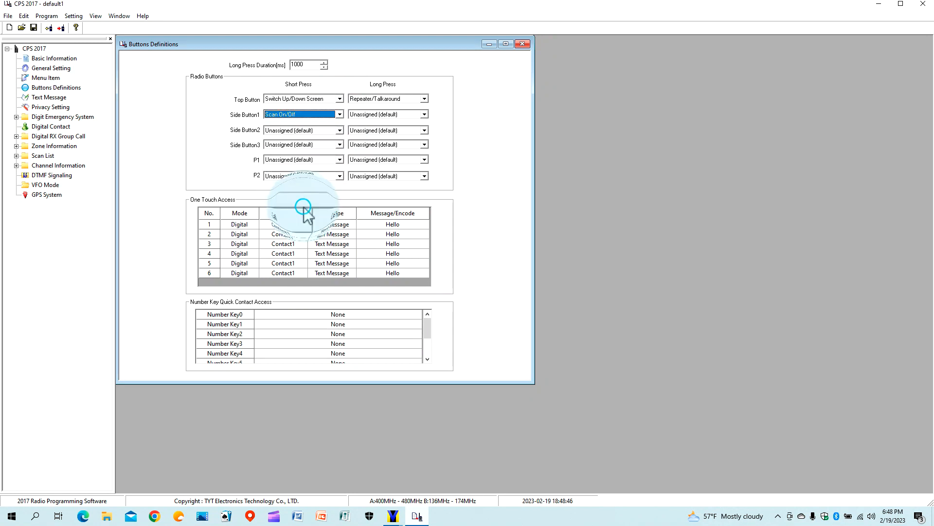
left_click(339, 130)
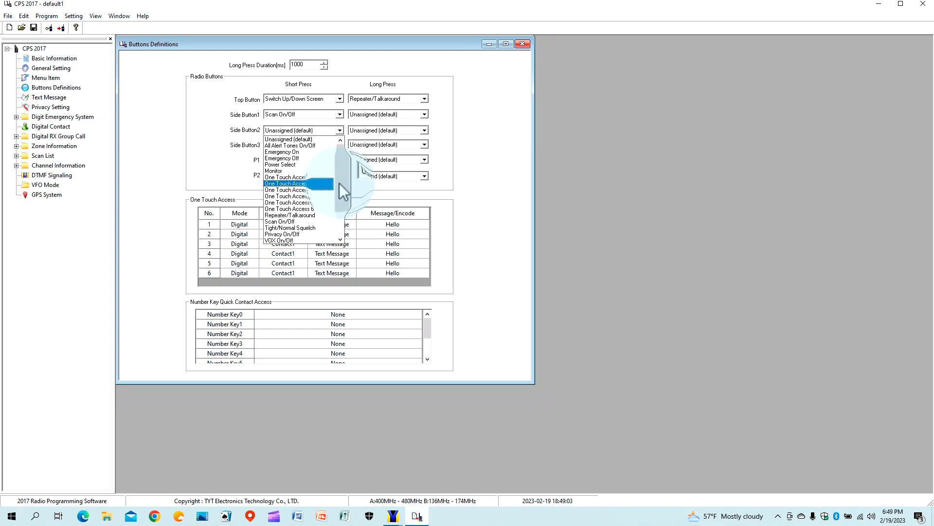
left_click_drag(340, 182, 339, 220)
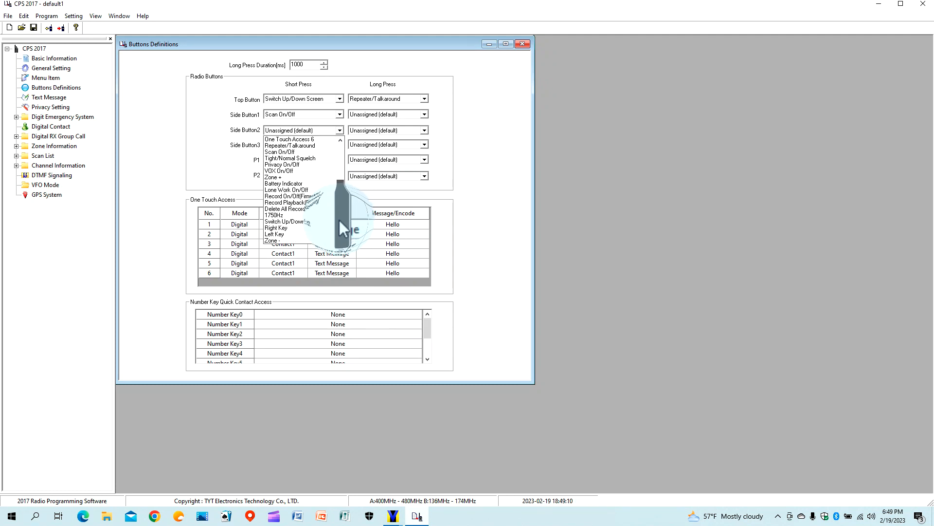
left_click(314, 234)
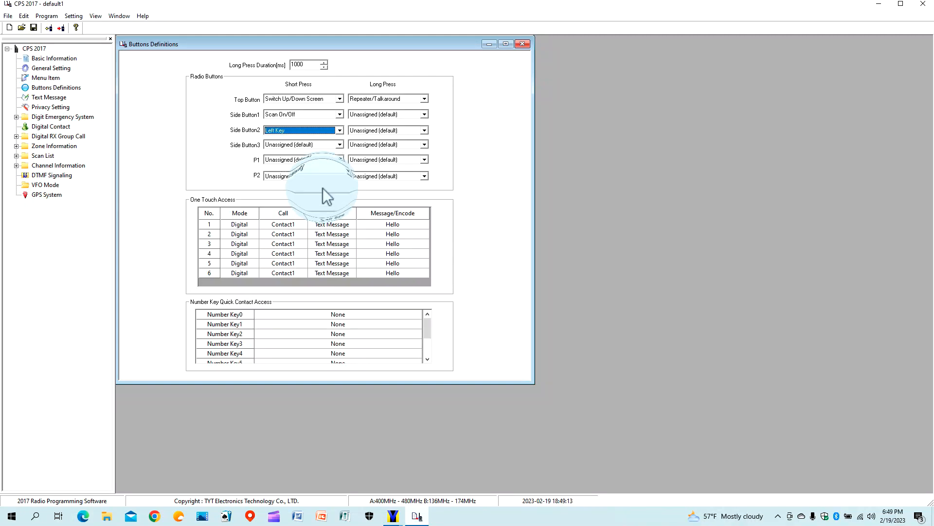
left_click(338, 144)
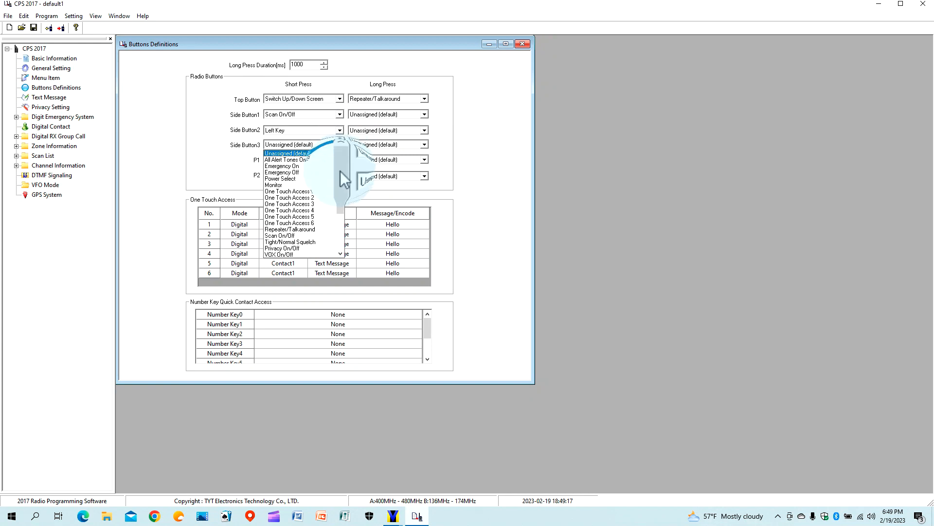
left_click_drag(341, 171, 343, 210)
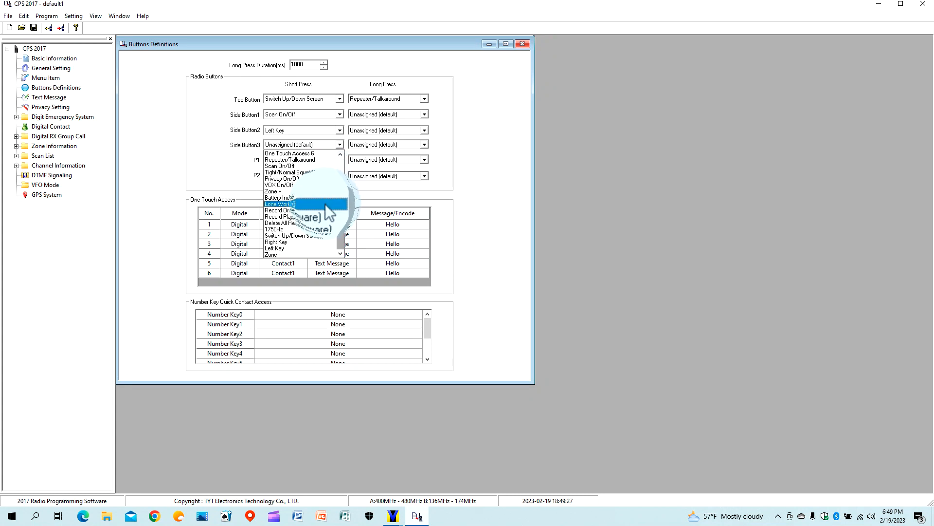
left_click(319, 242)
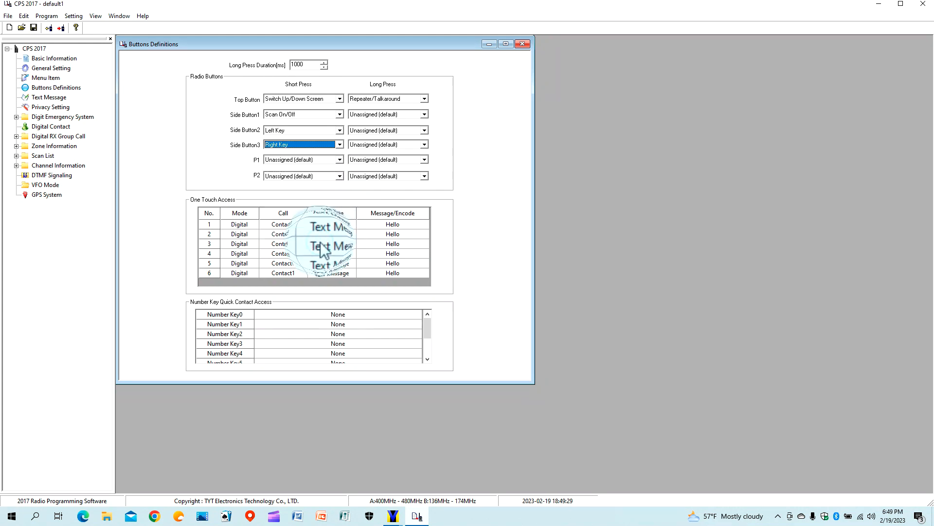
Set P1 short press to Zone + and P2 to Zone -, then close Buttons Definitions.
left_click(340, 160)
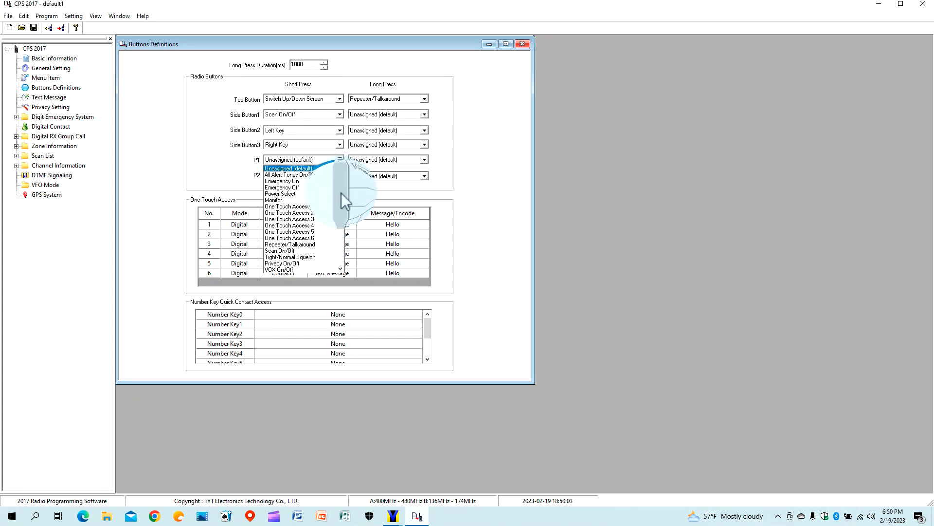
left_click_drag(340, 193, 341, 209)
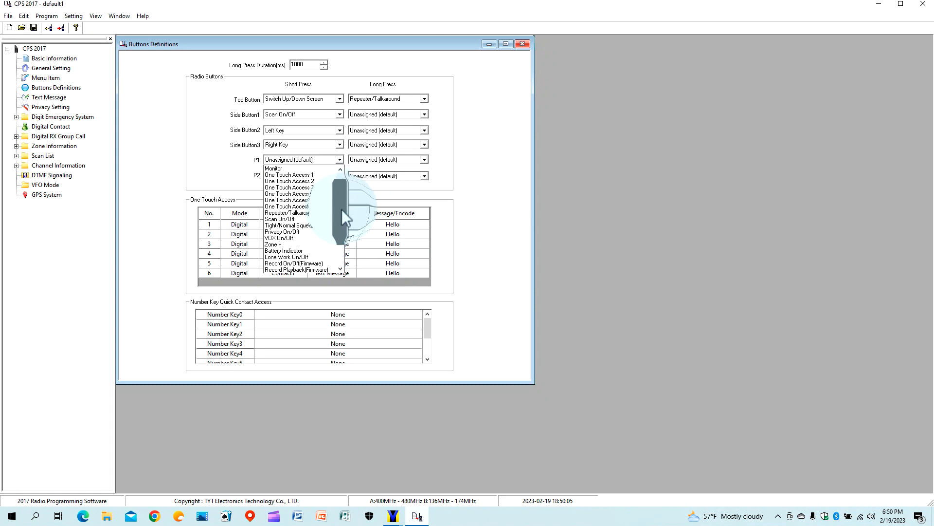
left_click(317, 243)
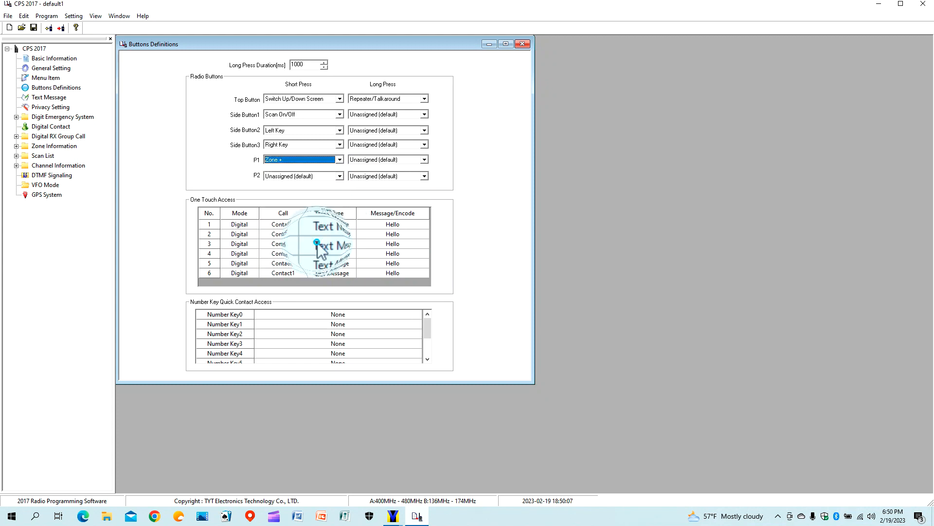
left_click(339, 178)
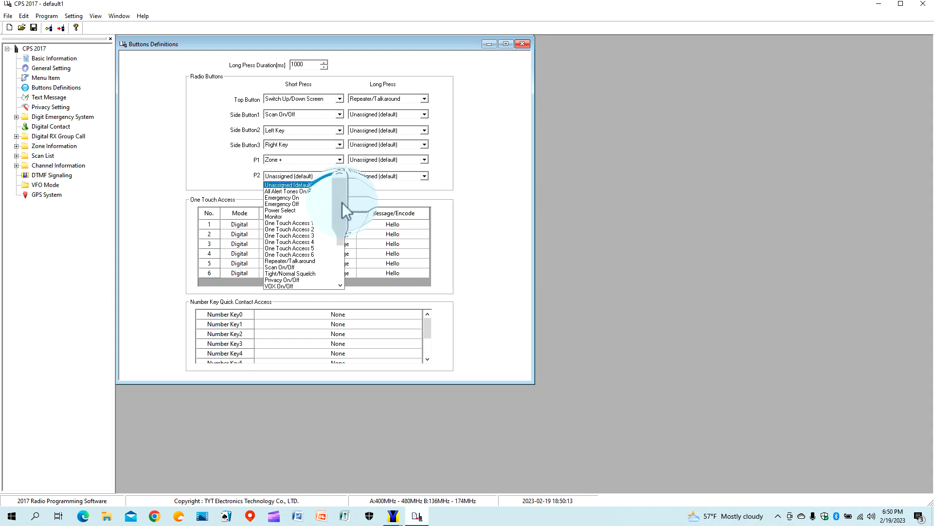
left_click_drag(343, 203, 343, 237)
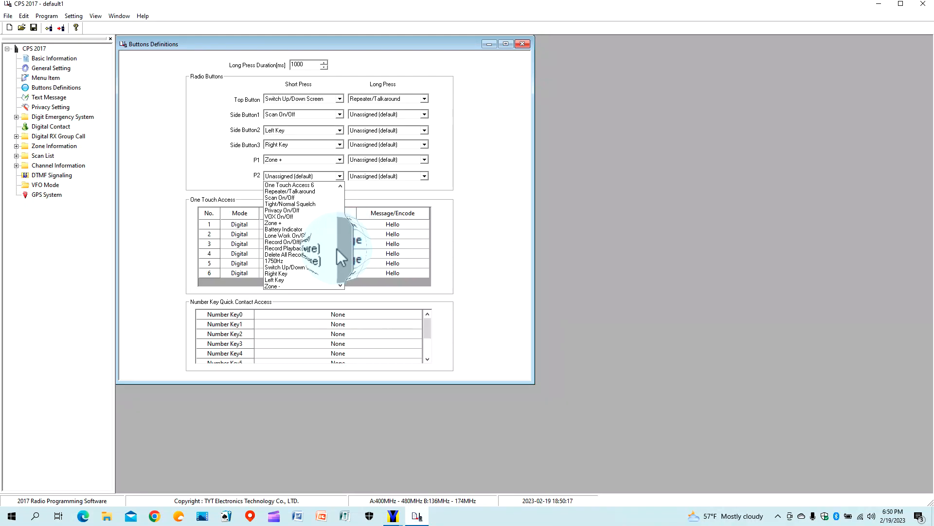
left_click(302, 286)
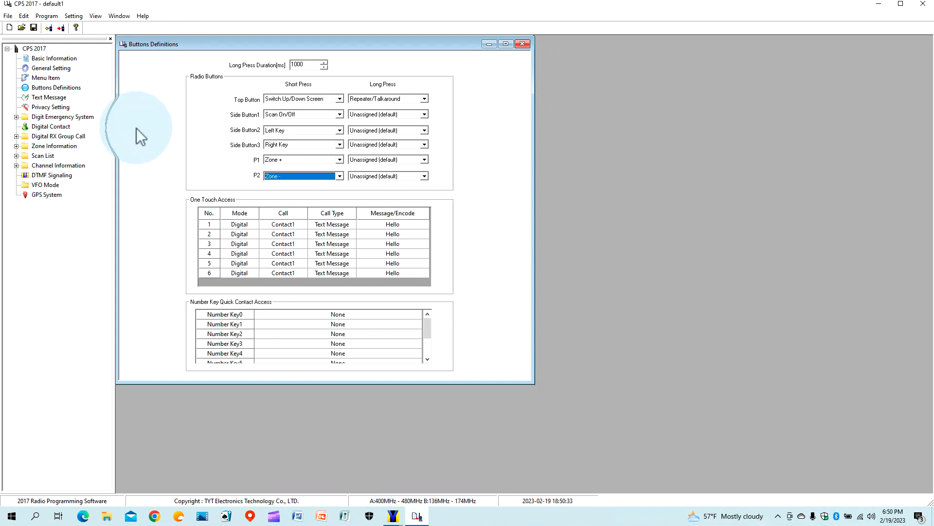
left_click(522, 44)
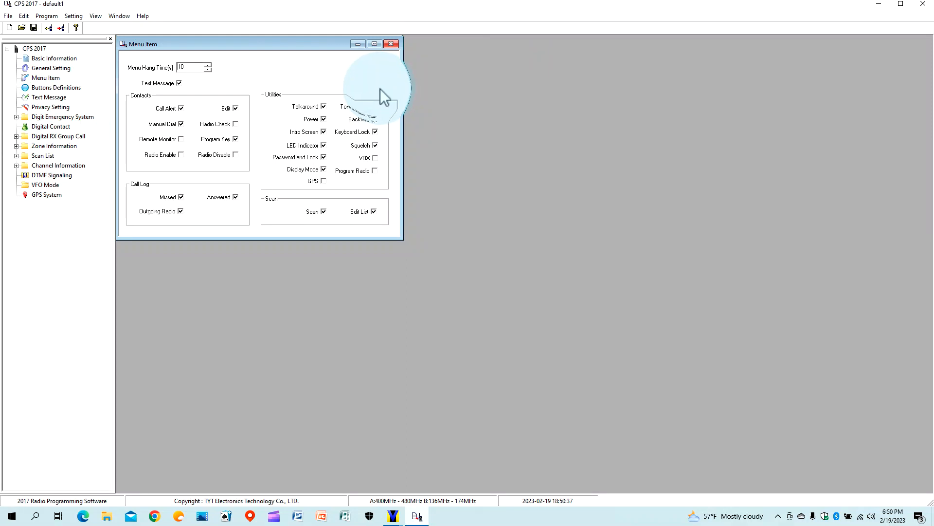
Replace the row 1 Hello text message with 'What time will you be home'.
left_click(391, 45)
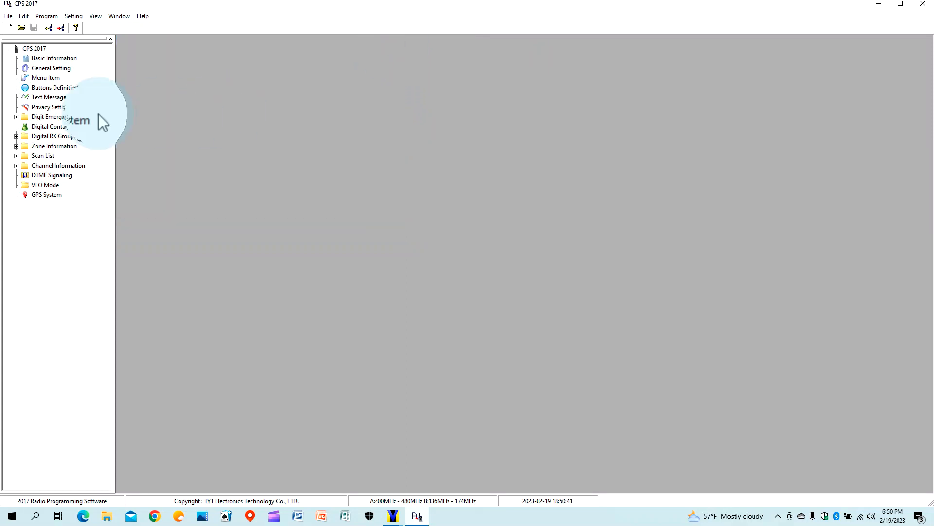
double_click(57, 98)
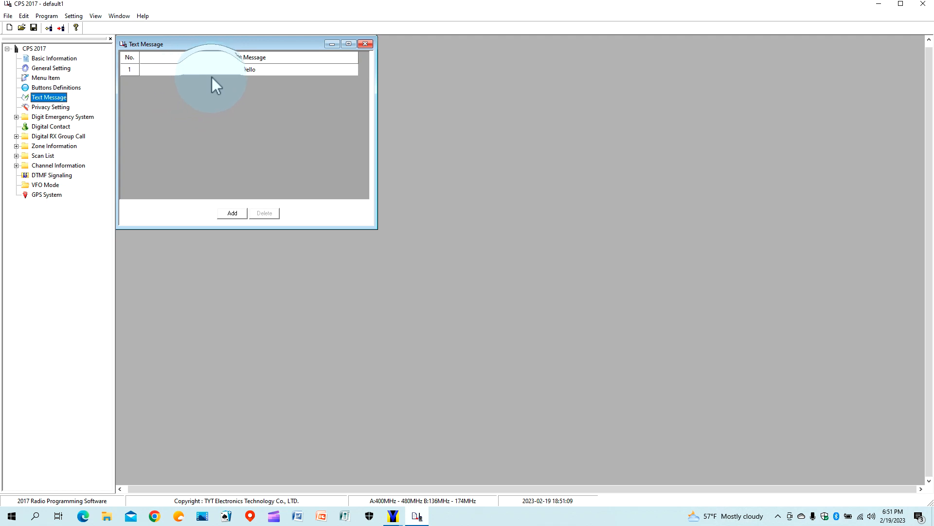
double_click(180, 71)
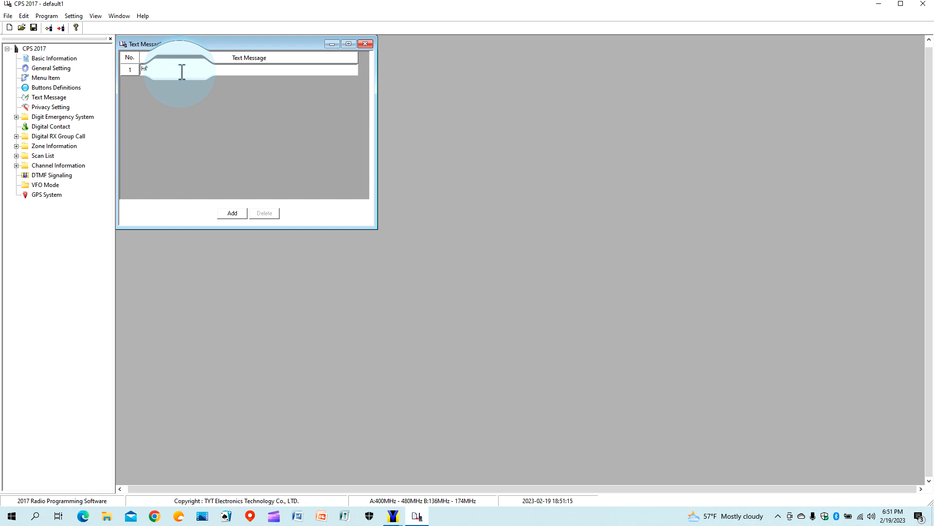
key("BackSpace")
type("V")
type(" will you")
type(" be h")
type("ome")
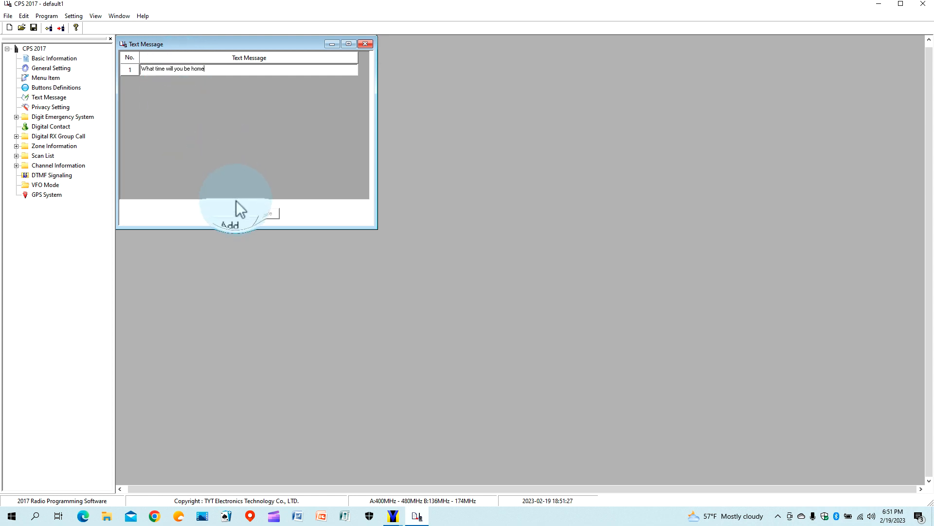
Add a second text message, 'My ETA is 30 mi…', then go to Privacy Setting.
left_click(234, 214)
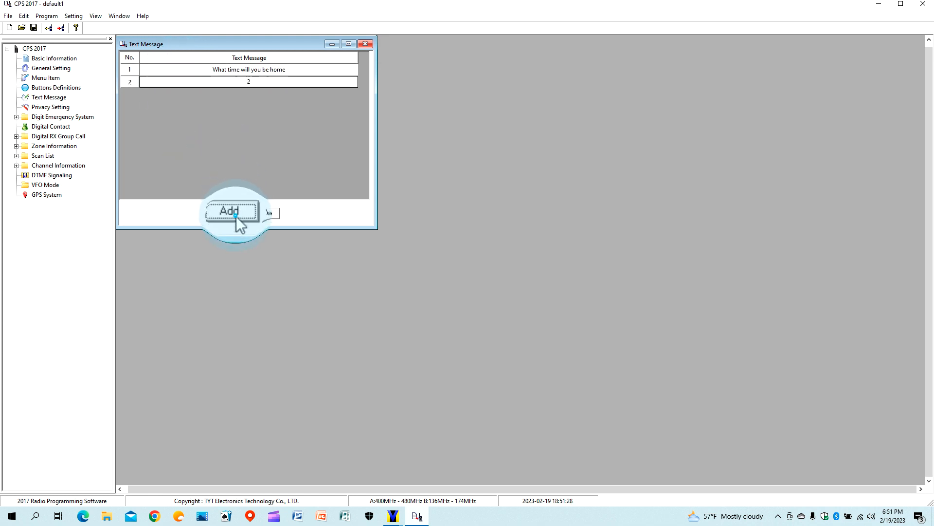
left_click(212, 79)
key("BackSpace")
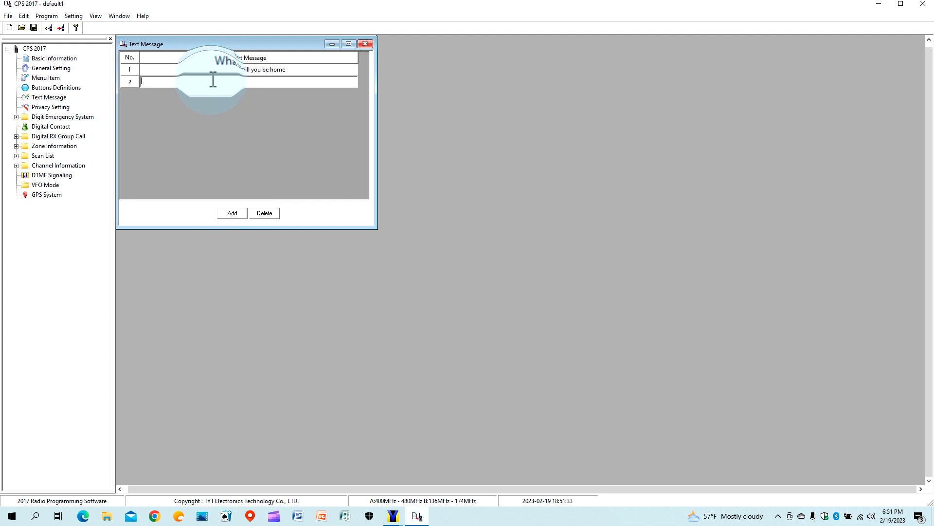
type("My")
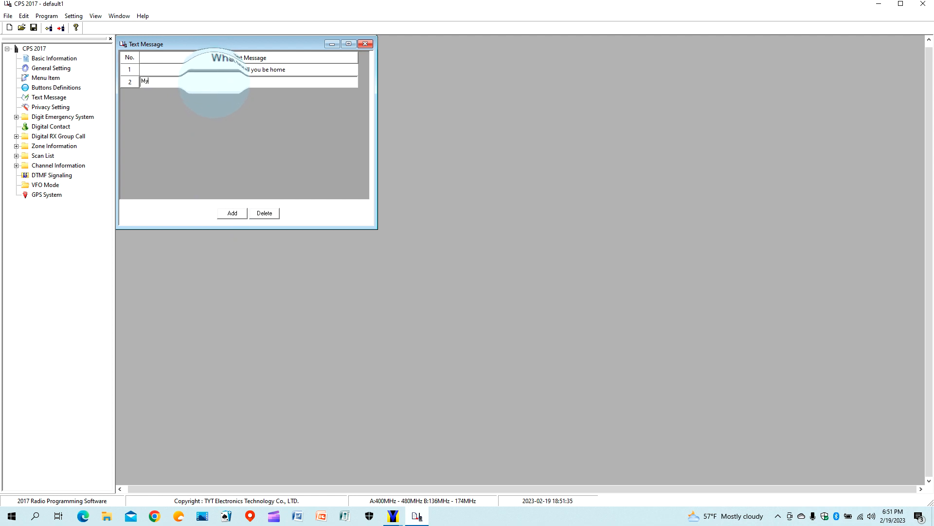
type(" ETA is 30 min")
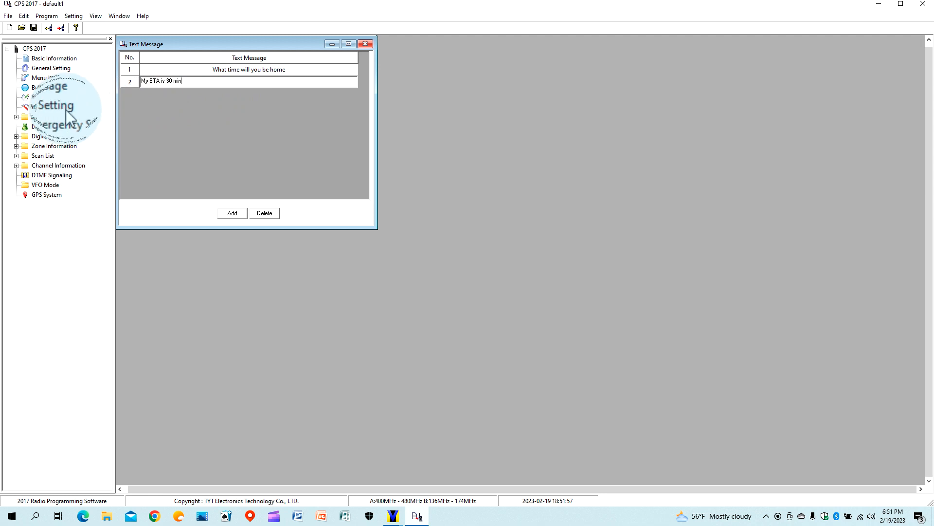
left_click(66, 108)
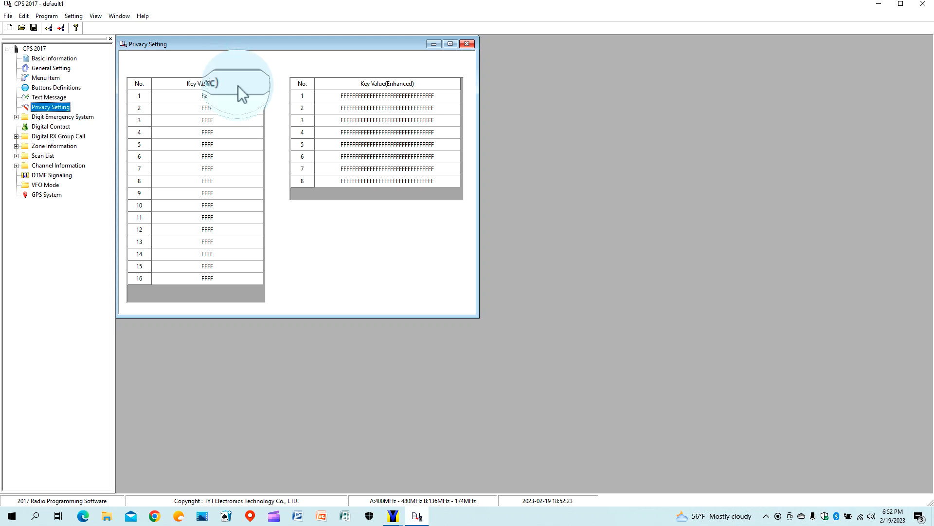
left_click(229, 96)
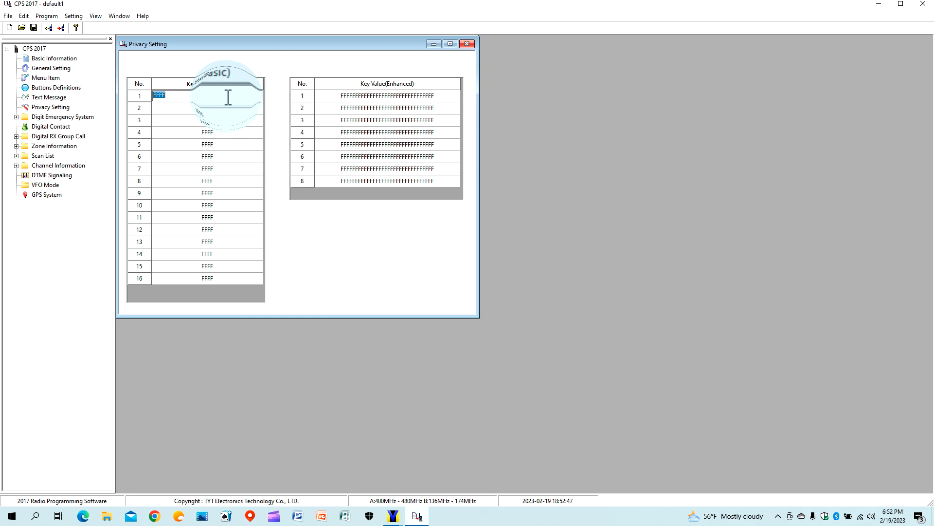
left_click(220, 112)
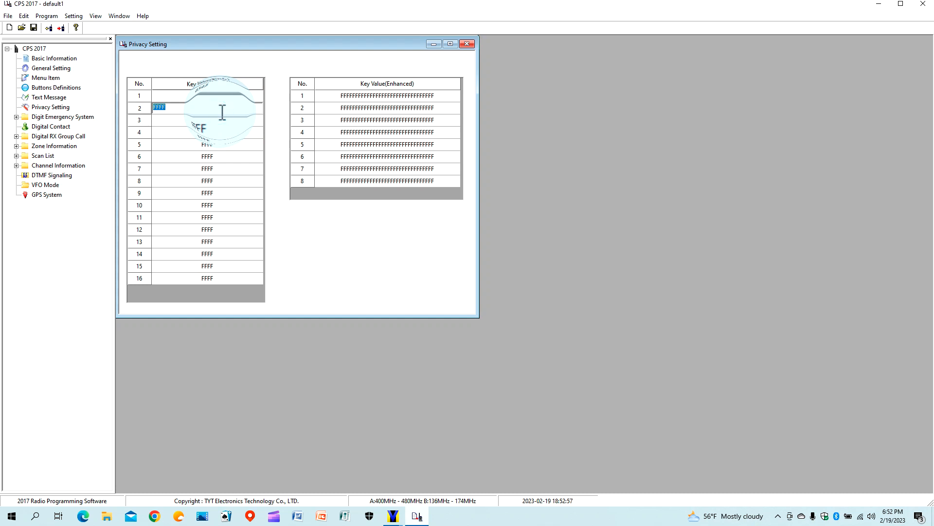
left_click(192, 120)
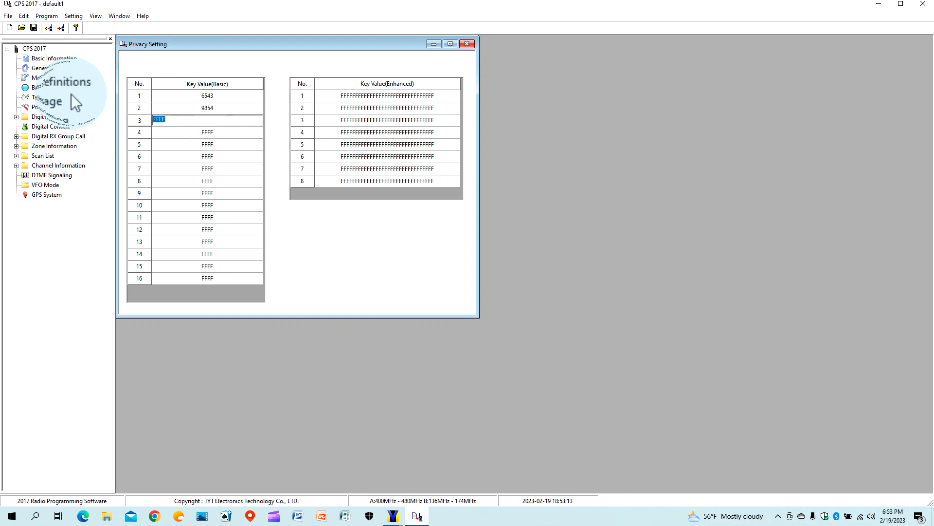
double_click(49, 126)
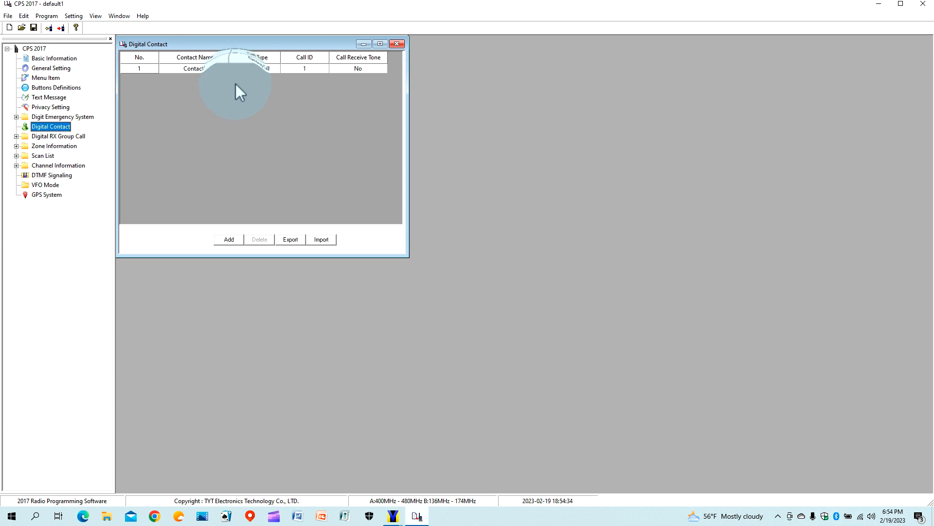
Give the first group-call contact its name and Call ID 896321.
left_click(208, 69)
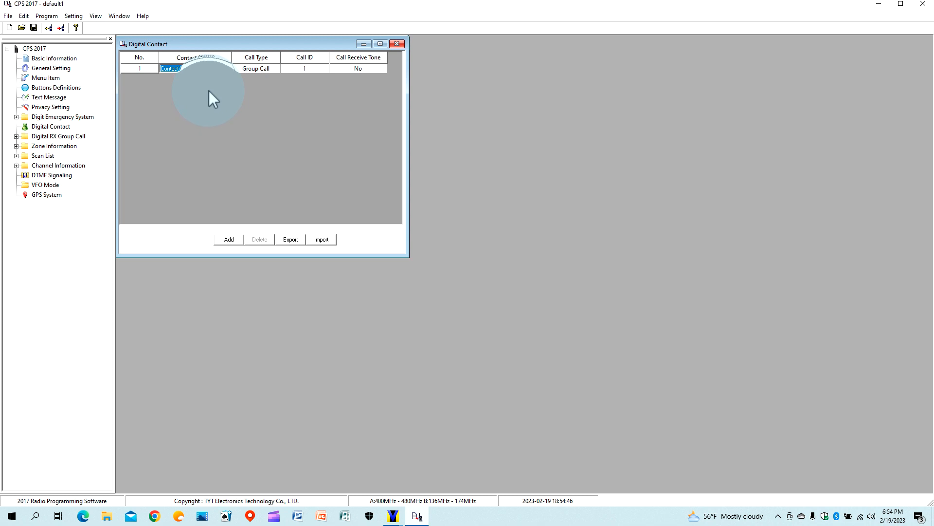
type("Johns Block")
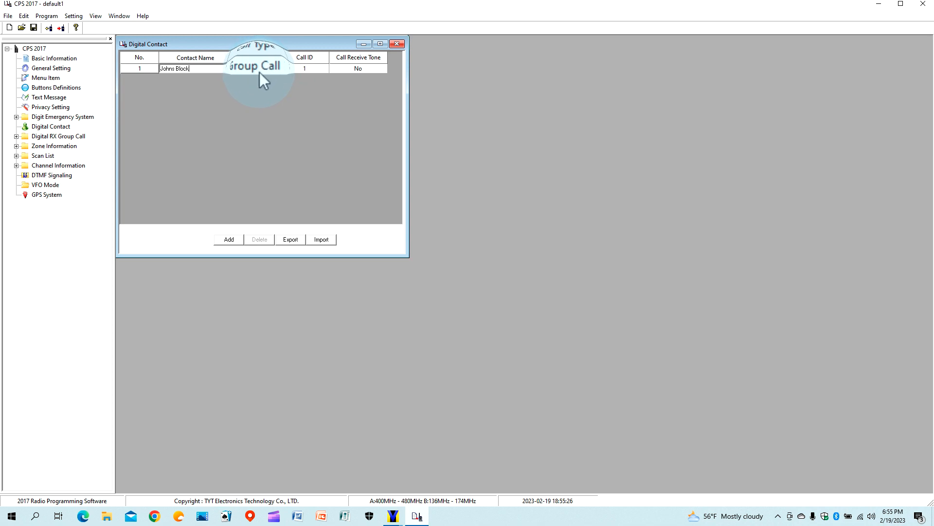
left_click(302, 71)
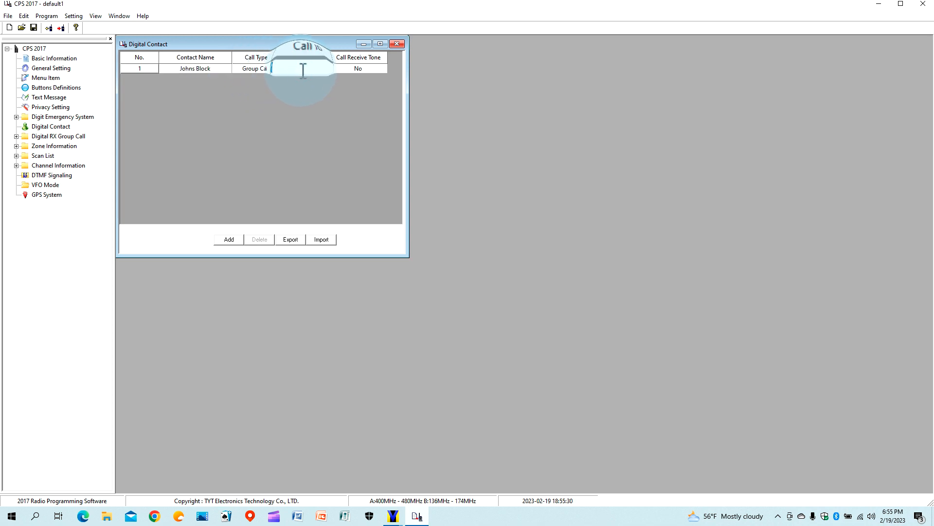
type("96321")
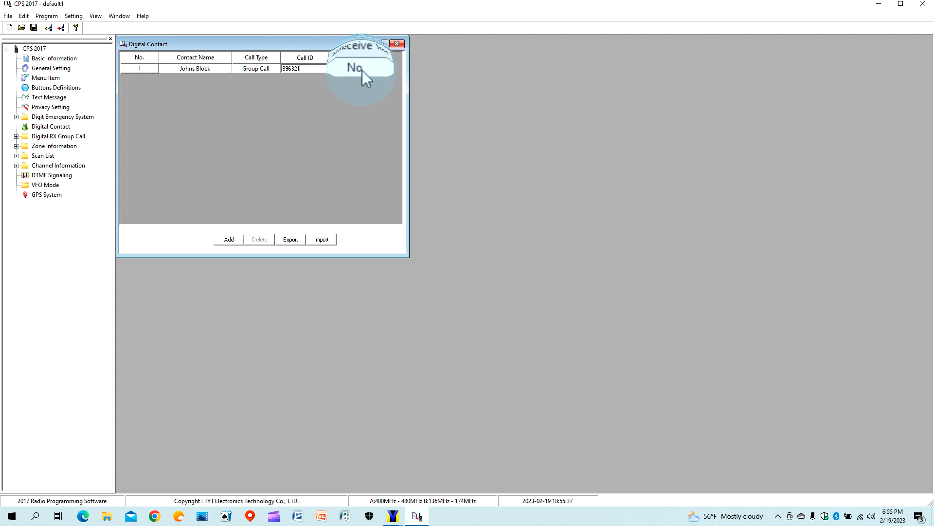
Add a second group-call contact with its name and Call ID 789541.
left_click(235, 237)
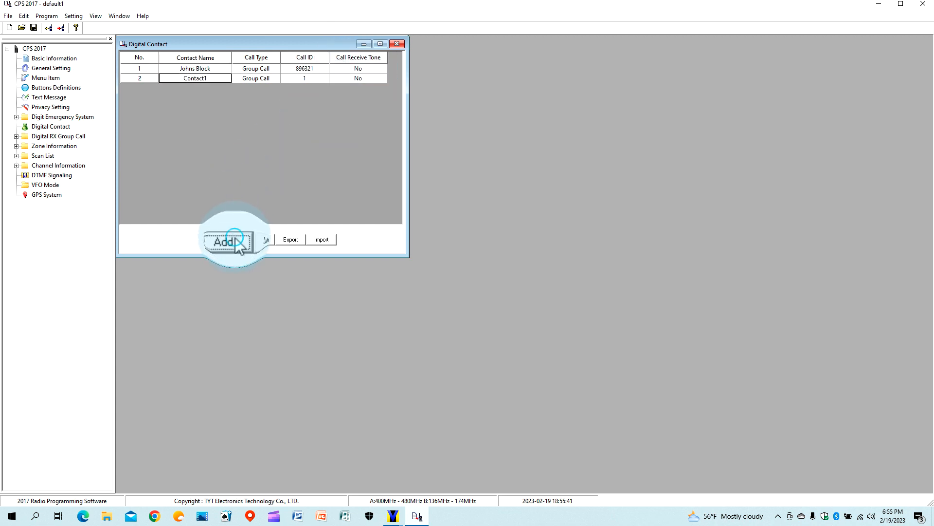
double_click(212, 77)
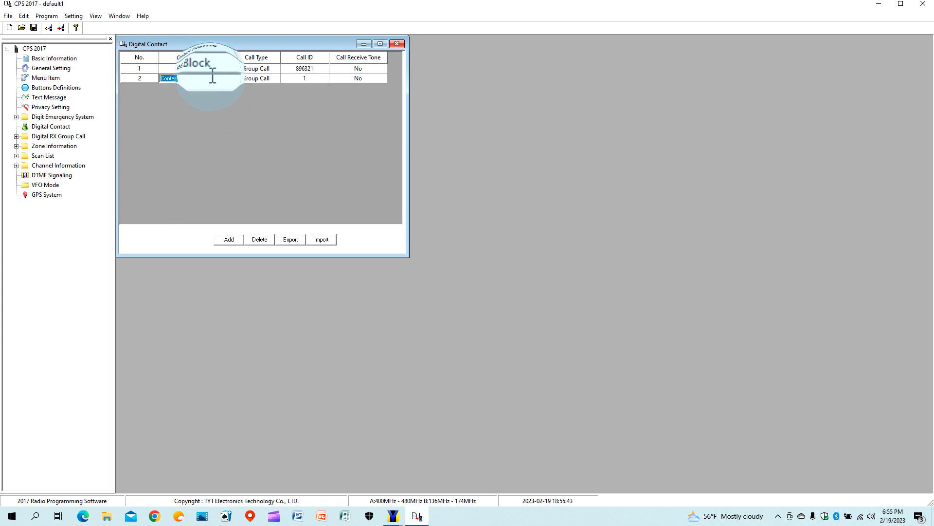
type("Sally's block")
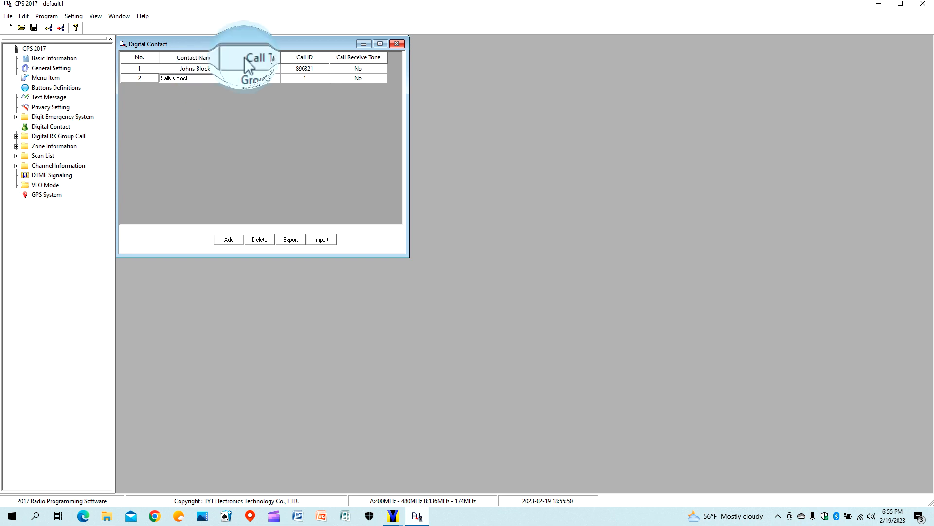
double_click(296, 78)
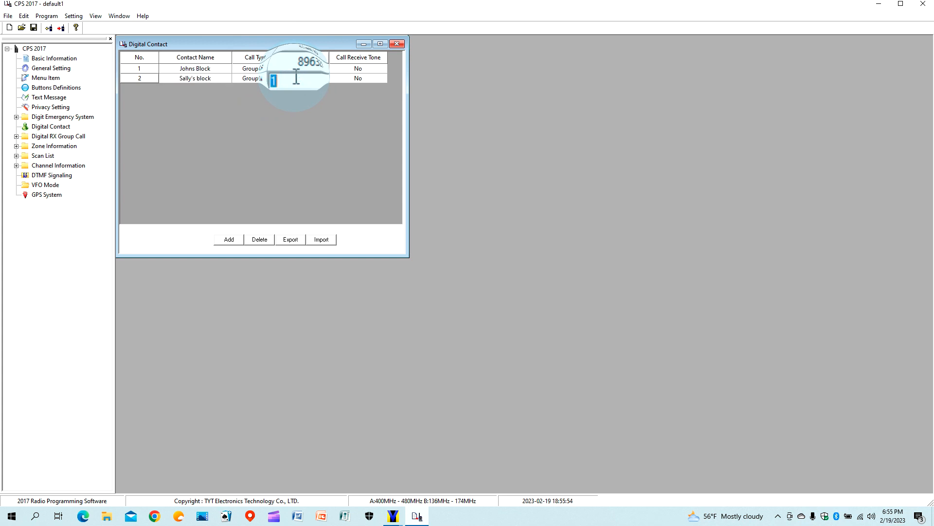
type("789541")
double_click(335, 78)
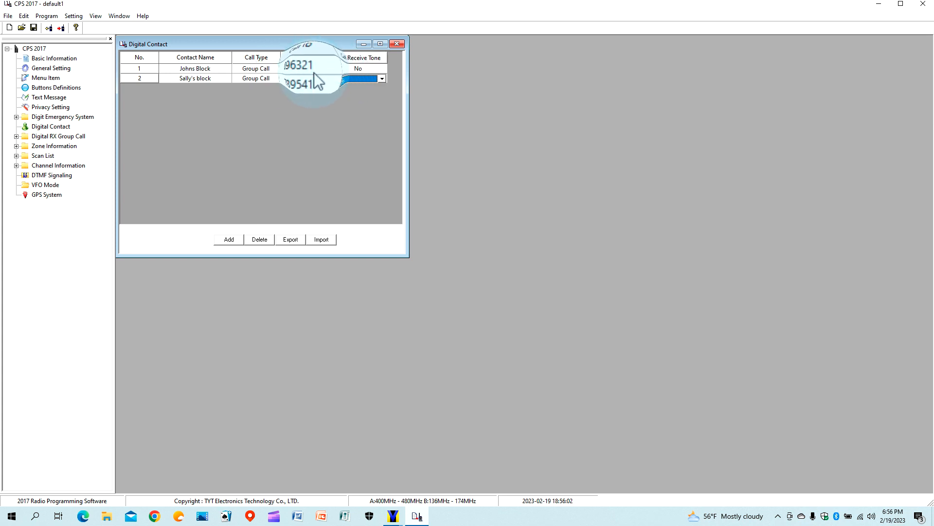
Add a third contact and name it Radio Guy.
left_click(235, 241)
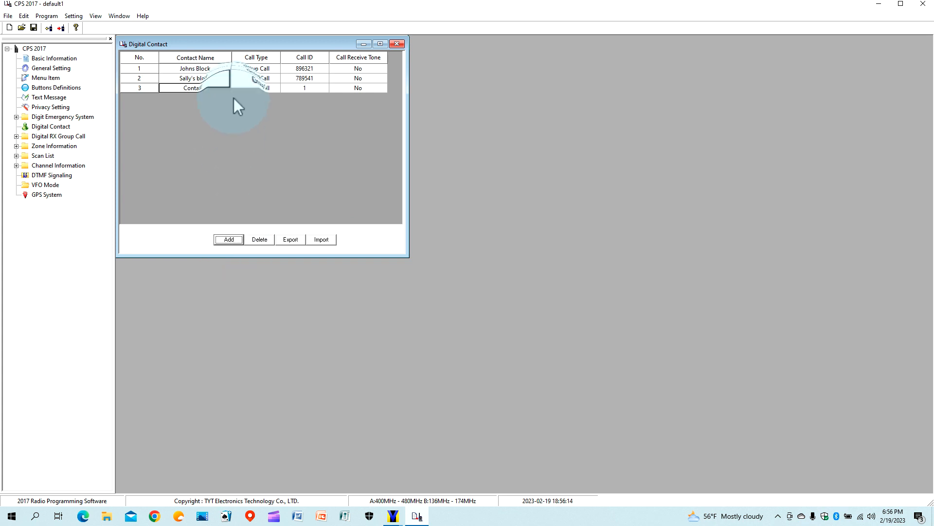
left_click(223, 88)
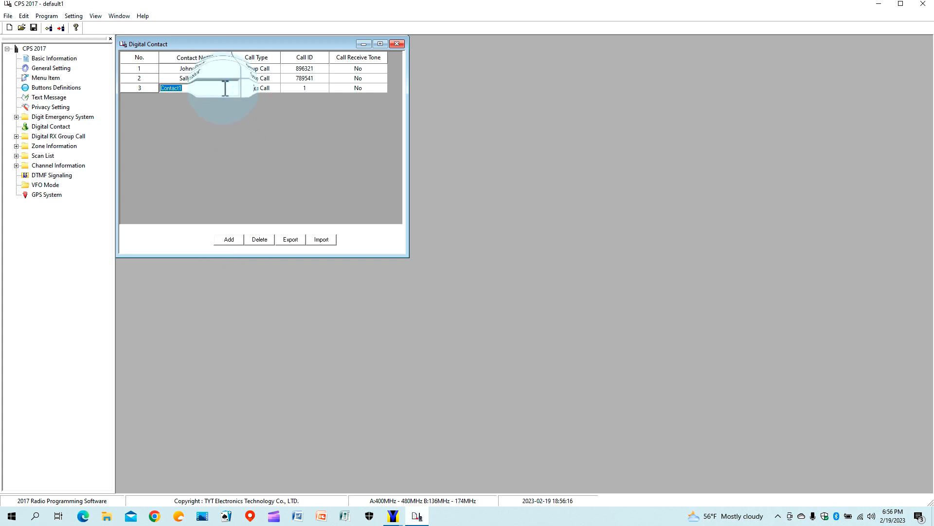
left_click(224, 88)
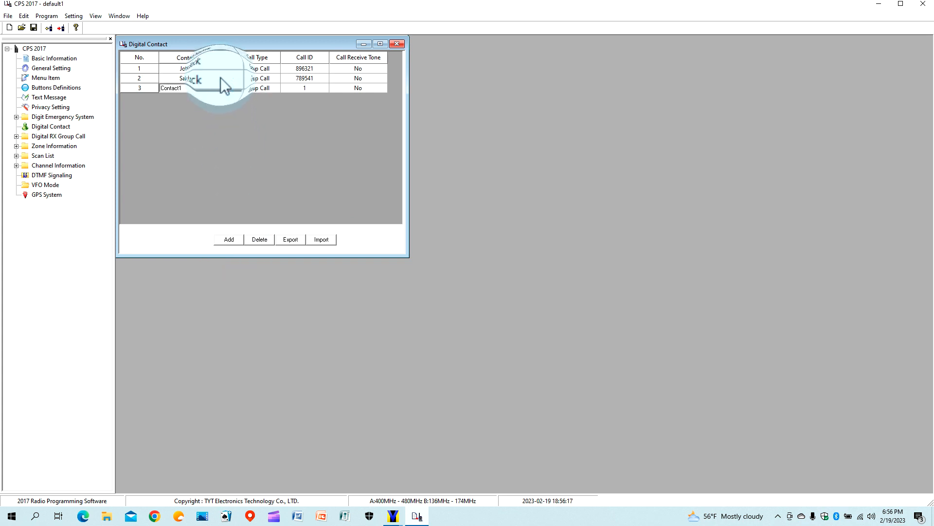
key("BackSpace")
key("BackSpace")
key("BackSpace")
key("BackSpace")
key("BackSpace")
key("BackSpace")
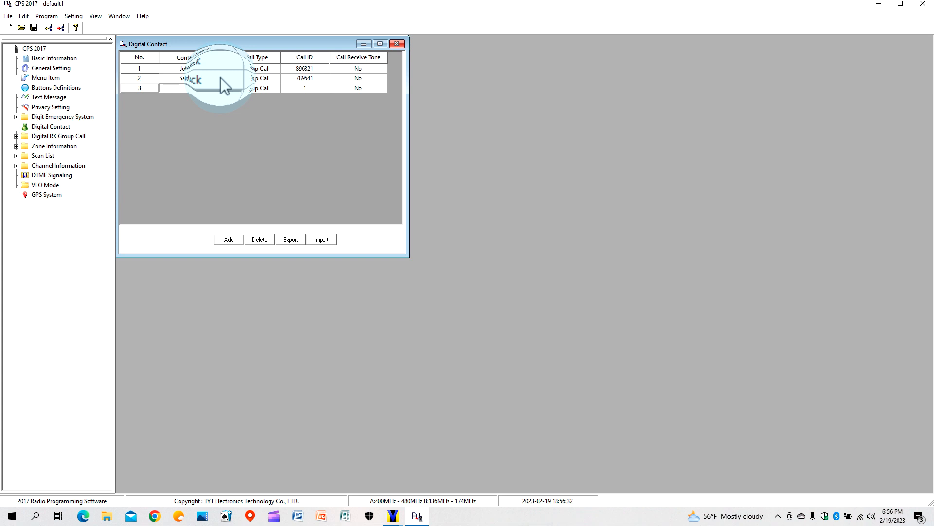
type("Radio Guy")
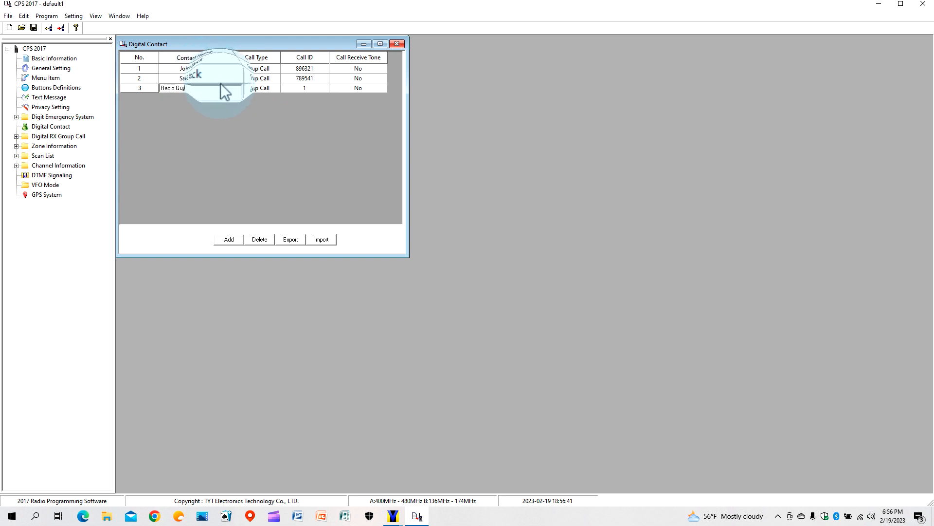
Make Radio Guy a Private Call with Call ID 19, and add a fourth contact.
left_click(259, 89)
left_click(258, 88)
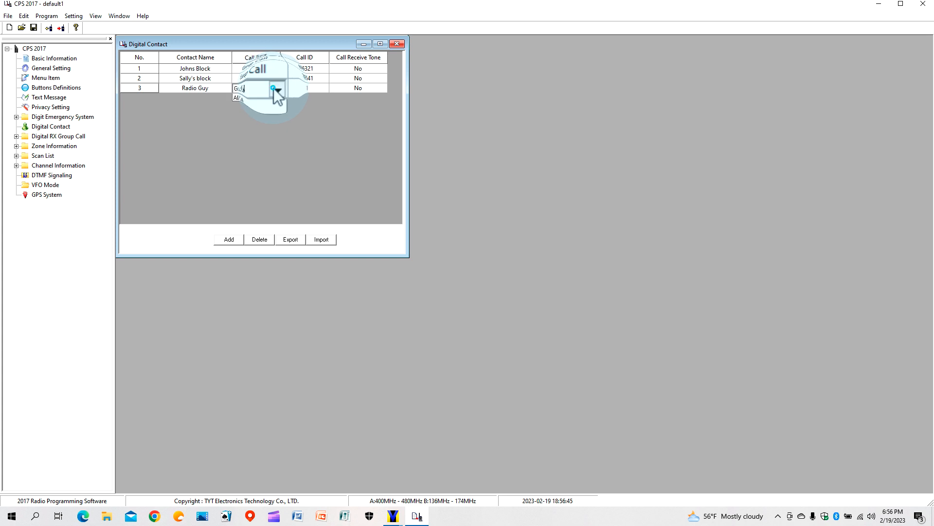
left_click(270, 89)
left_click(261, 104)
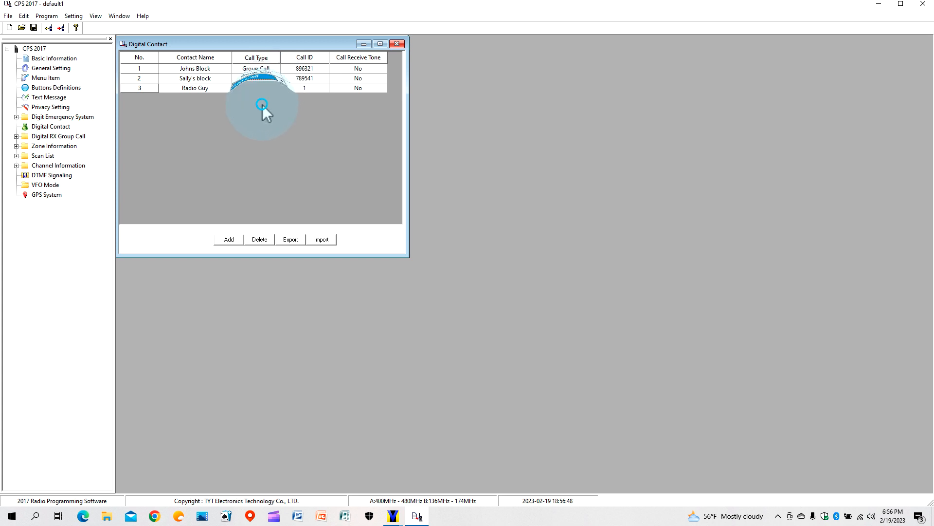
left_click(305, 87)
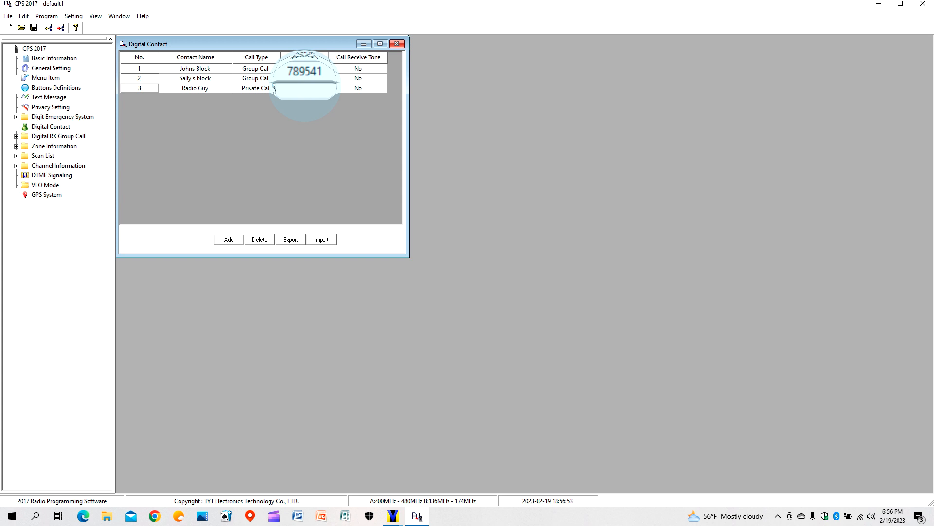
type("19")
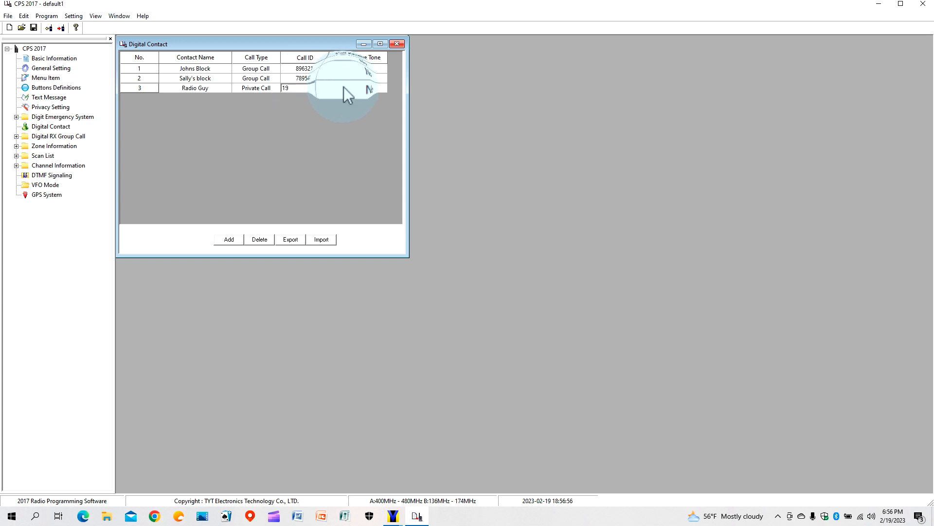
left_click(229, 239)
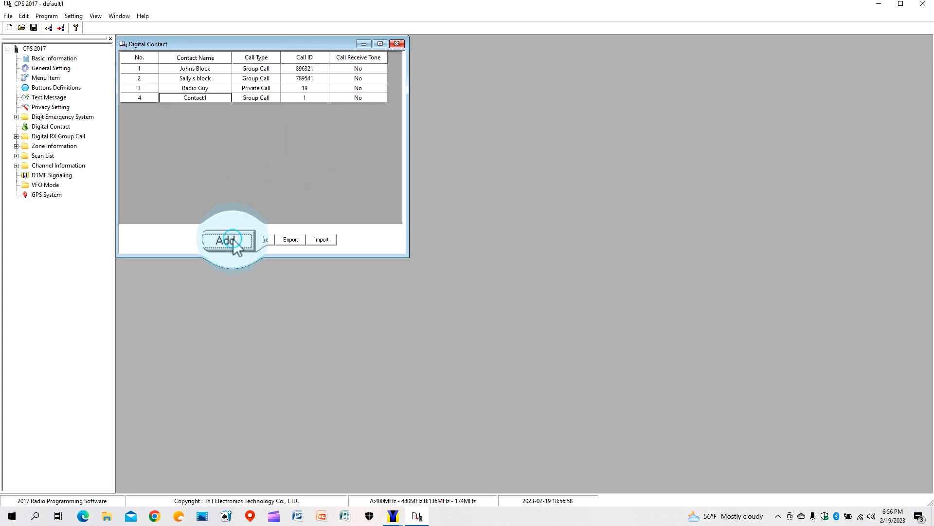
Name the fourth contact Hammer Head and make it a Private Call with Call ID 15.
left_click(213, 100)
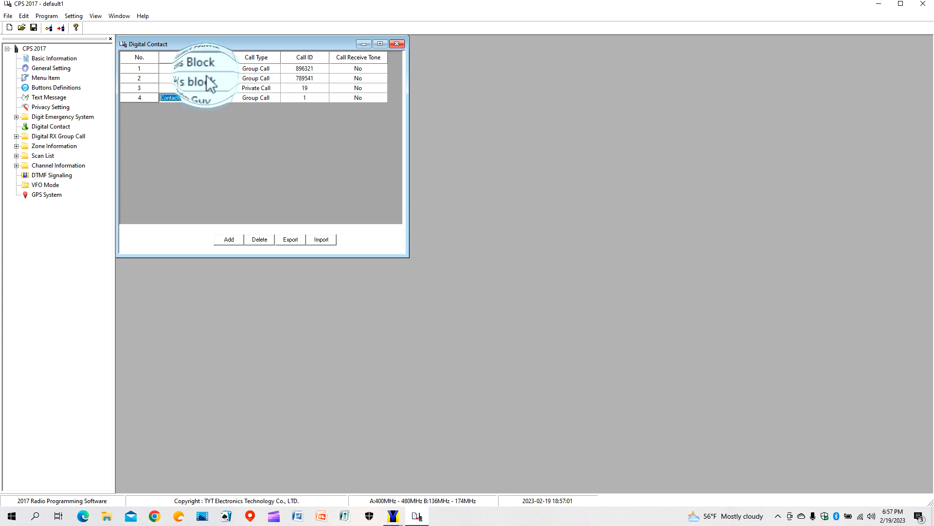
type("Hammer Head")
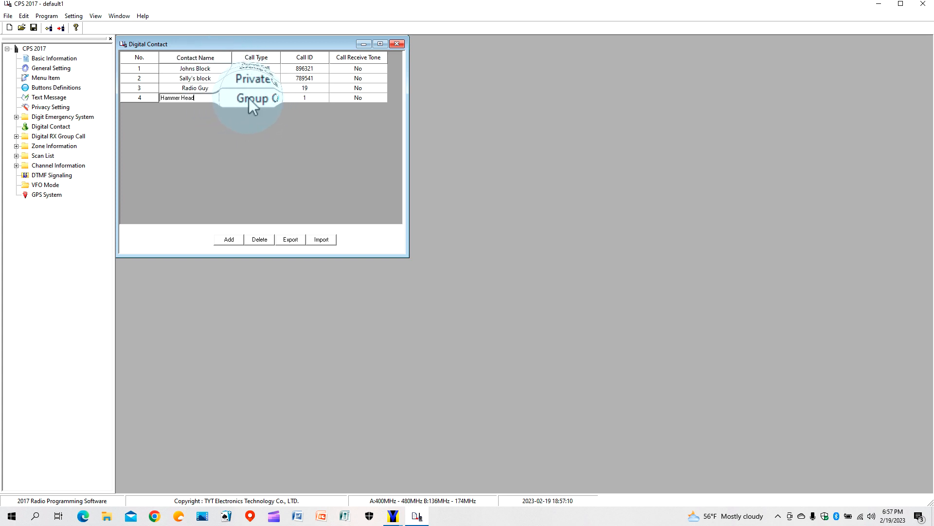
left_click(249, 98)
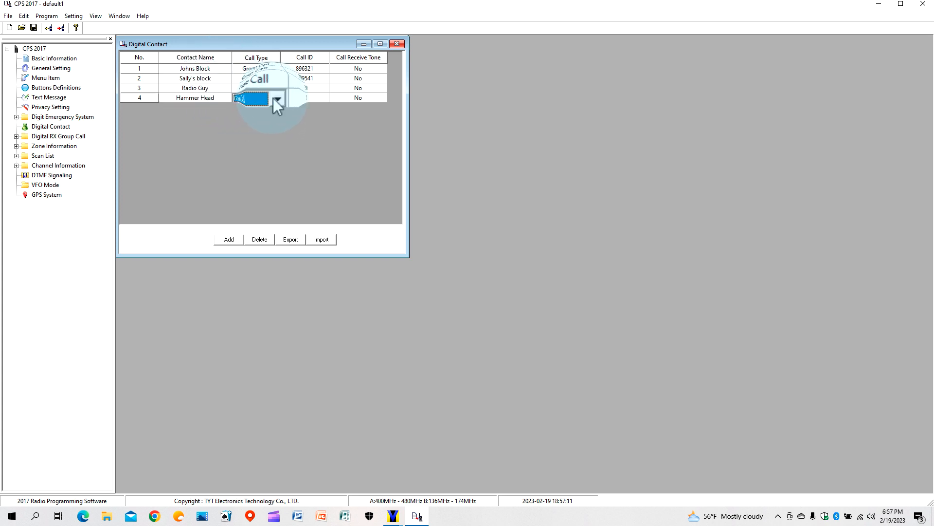
left_click(273, 98)
left_click(265, 113)
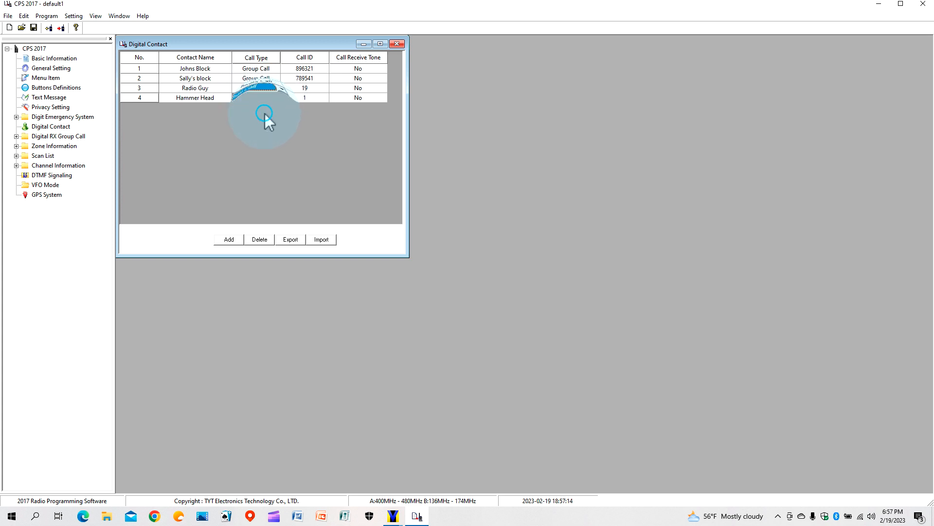
left_click(310, 98)
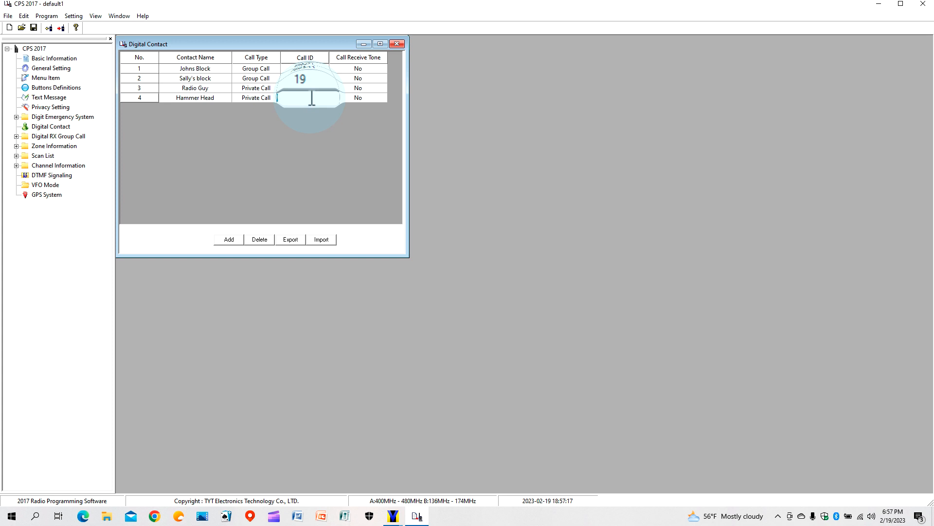
type("15")
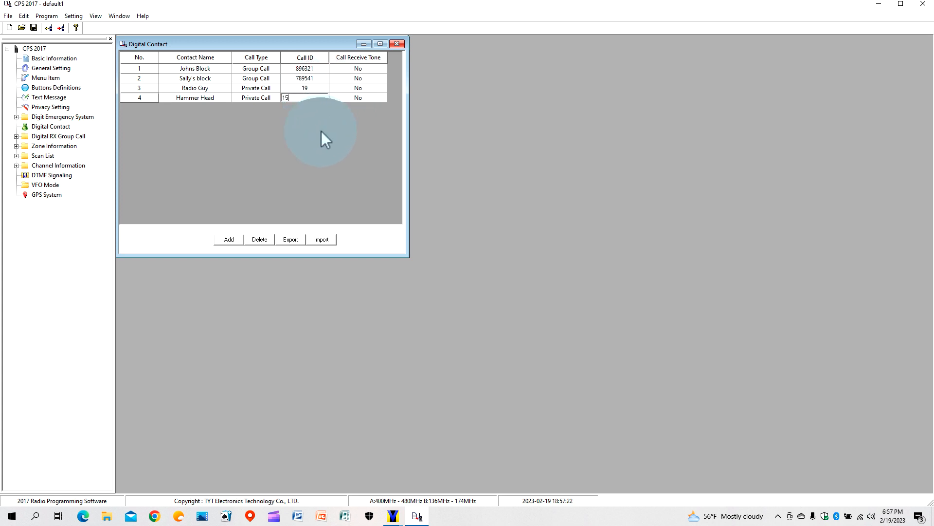
left_click(258, 87)
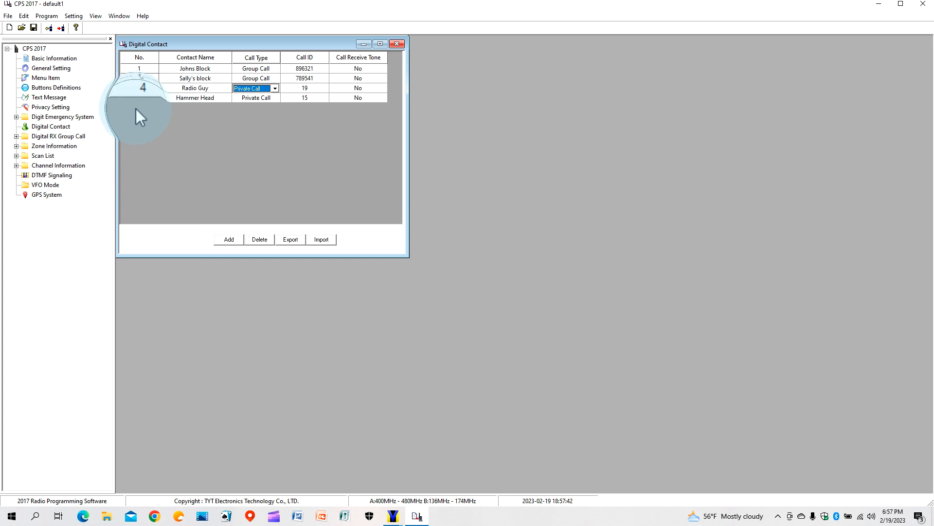
Close the Digital Contact list and expand Zone Information to reveal Zone1.
left_click(397, 45)
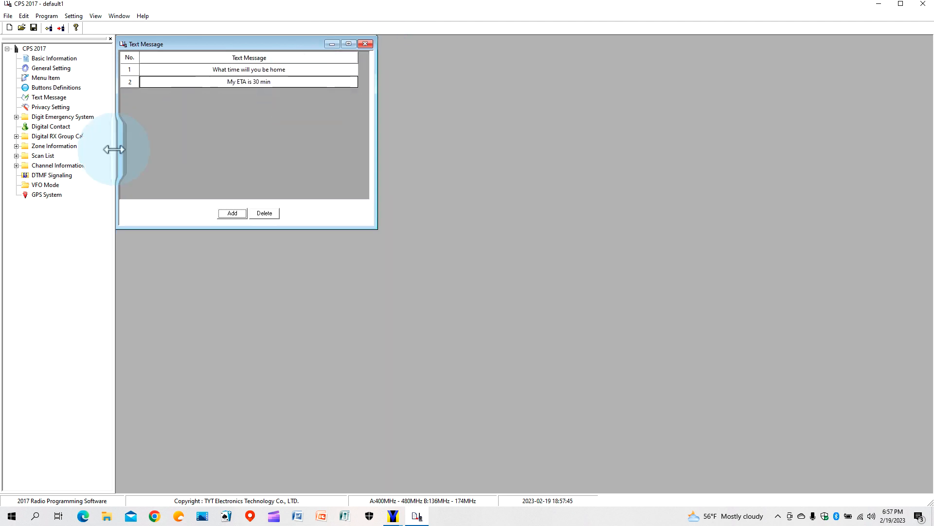
left_click(55, 148)
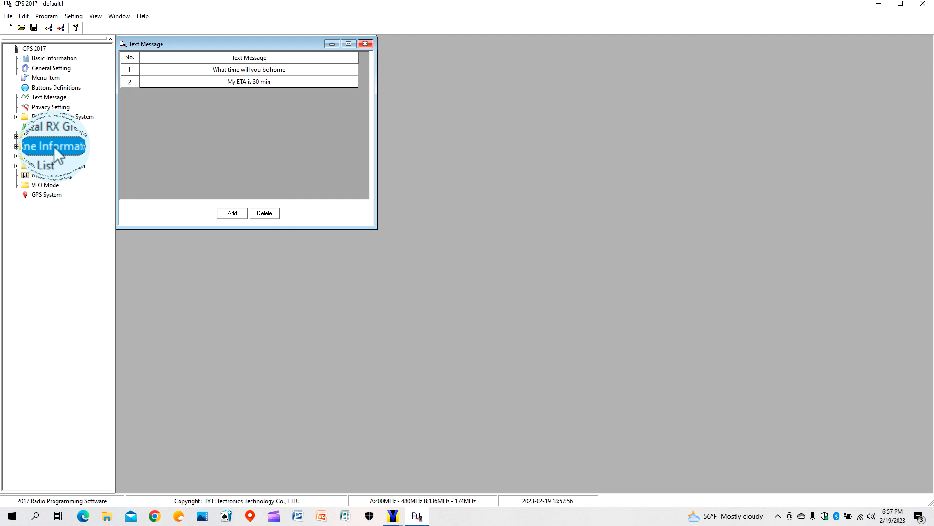
left_click(16, 143)
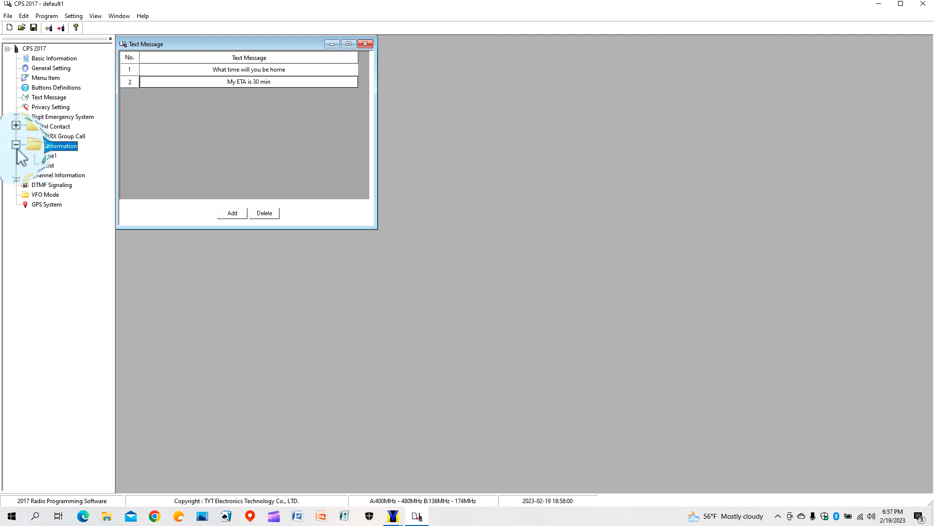
Rename Zone1 to Ham Radio.
left_click(49, 155)
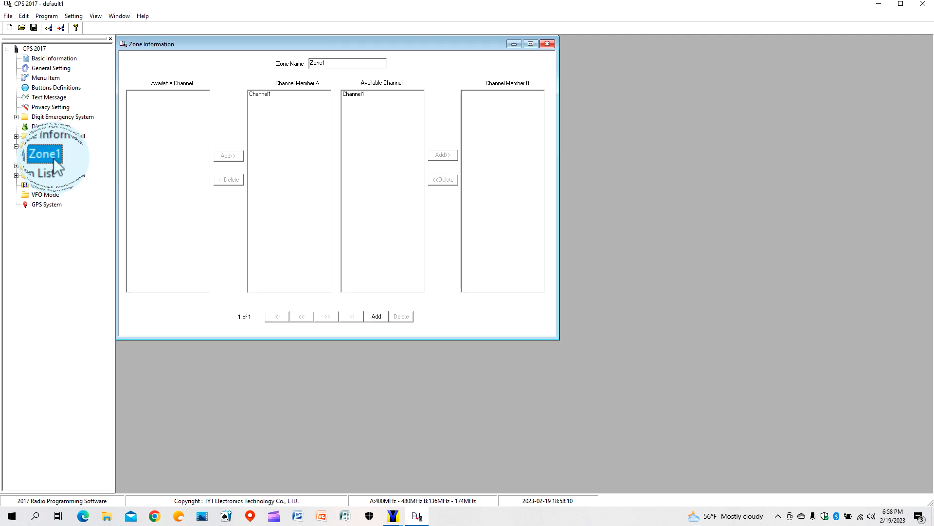
left_click(335, 63)
key("BackSpace")
key("BackSpace")
key("BackSpace")
key("BackSpace")
key("BackSpace")
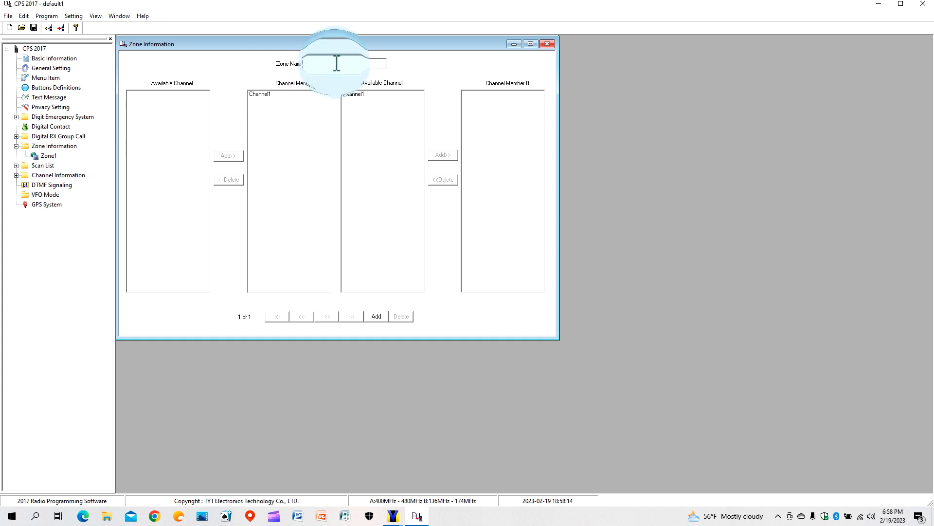
type("Ham Radio")
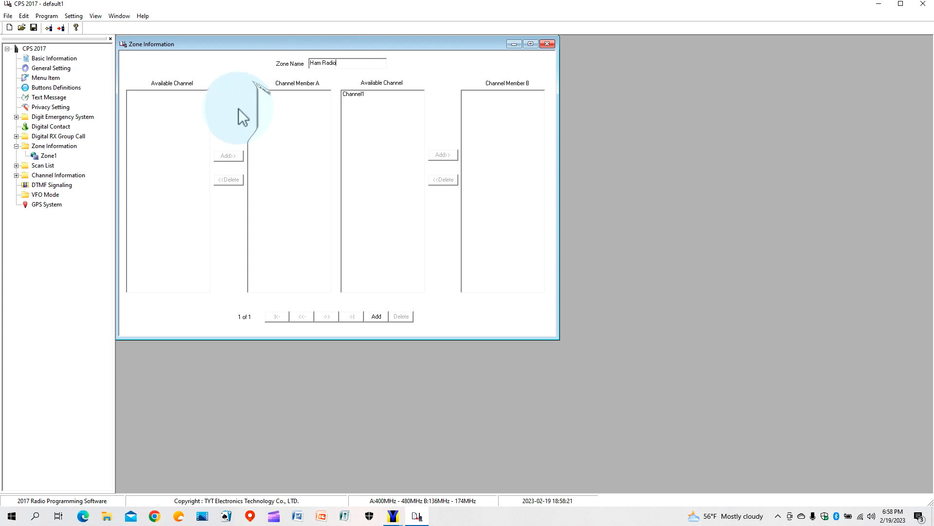
left_click(382, 317)
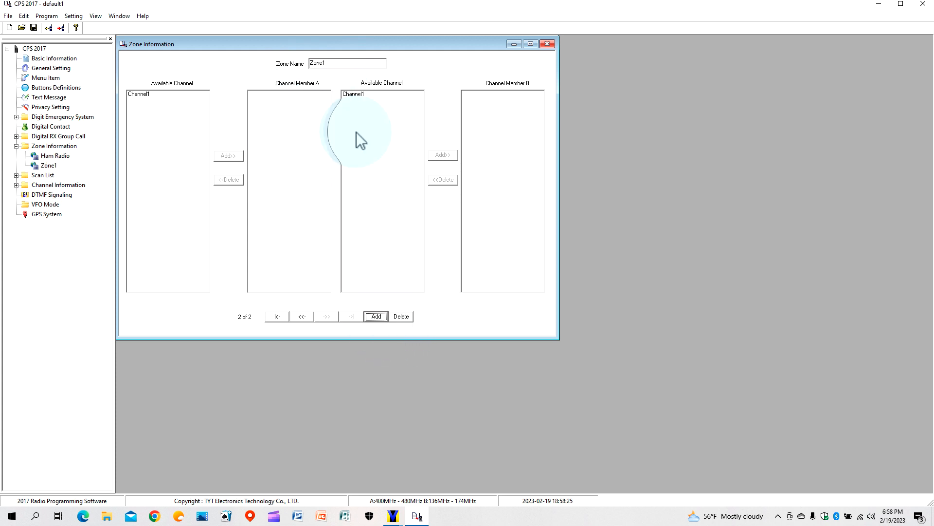
Add two more zones named GMRS and Survival.
left_click(332, 63)
key("BackSpace")
key("BackSpace")
key("BackSpace")
key("BackSpace")
key("BackSpace")
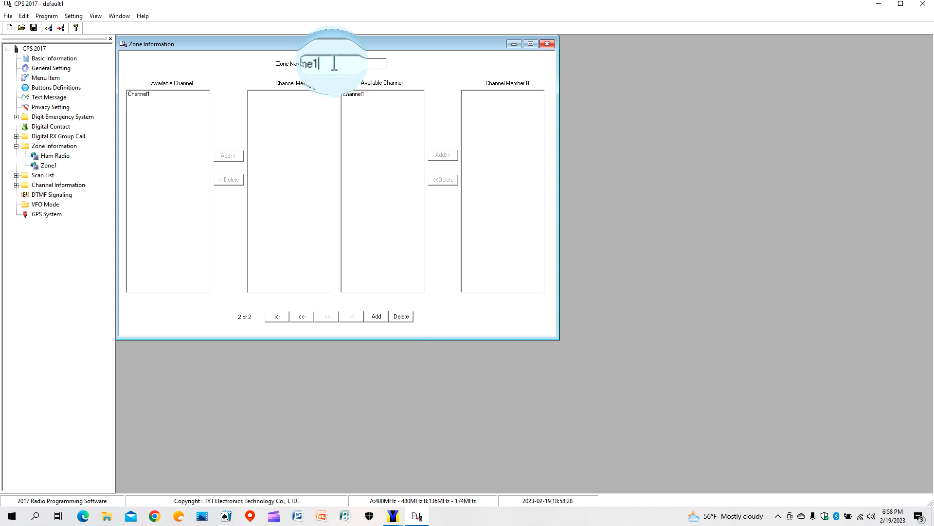
type("GMRS")
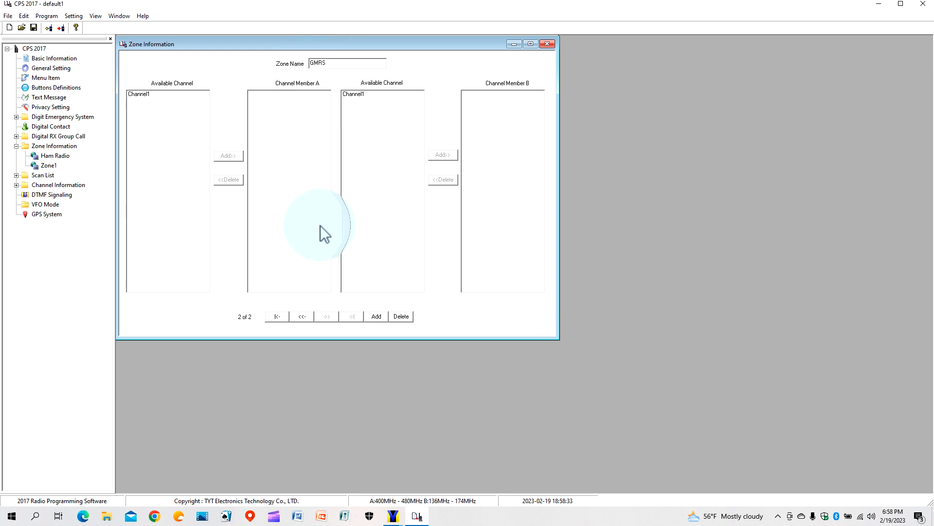
left_click(375, 316)
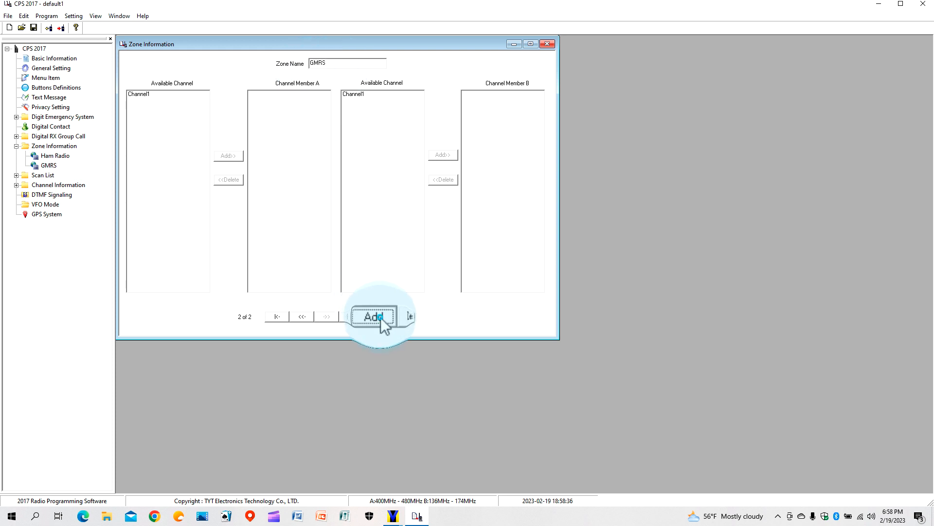
left_click(338, 64)
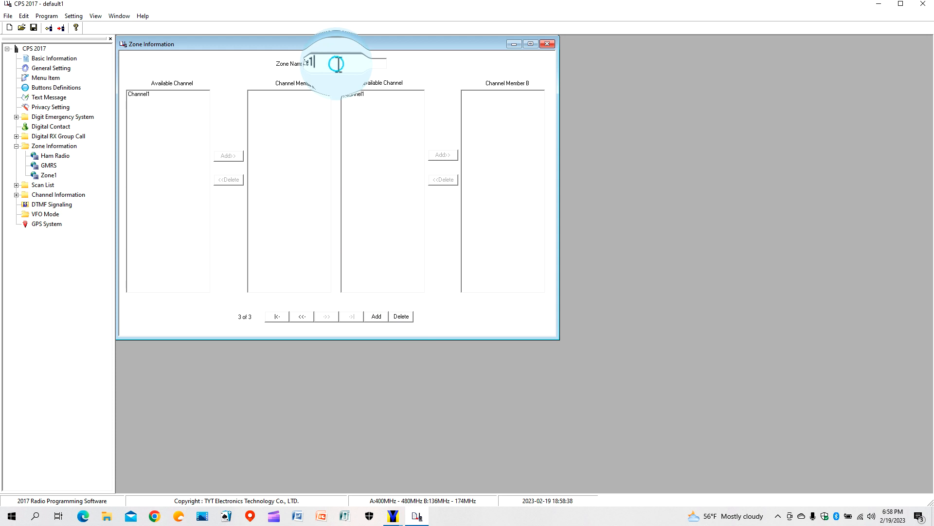
key("BackSpace")
key("BackSpace")
key("BackSpace")
key("BackSpace")
key("BackSpace")
type("val")
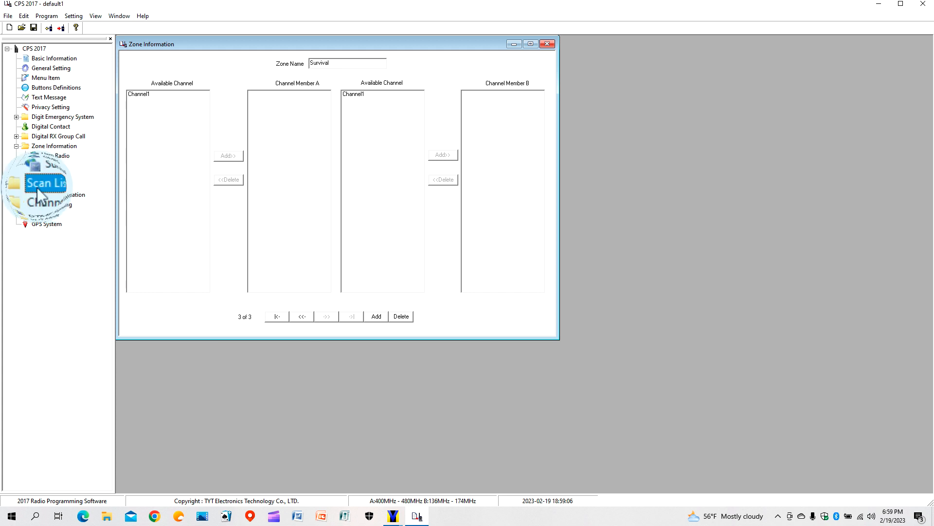
Expand Scan List and open ScanList1, whose only member is Channel1.
left_click(16, 184)
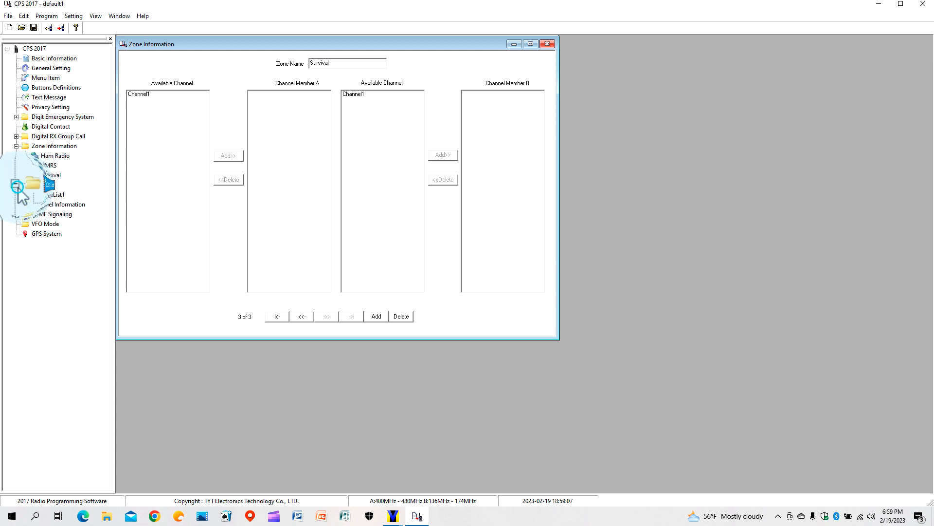
double_click(44, 194)
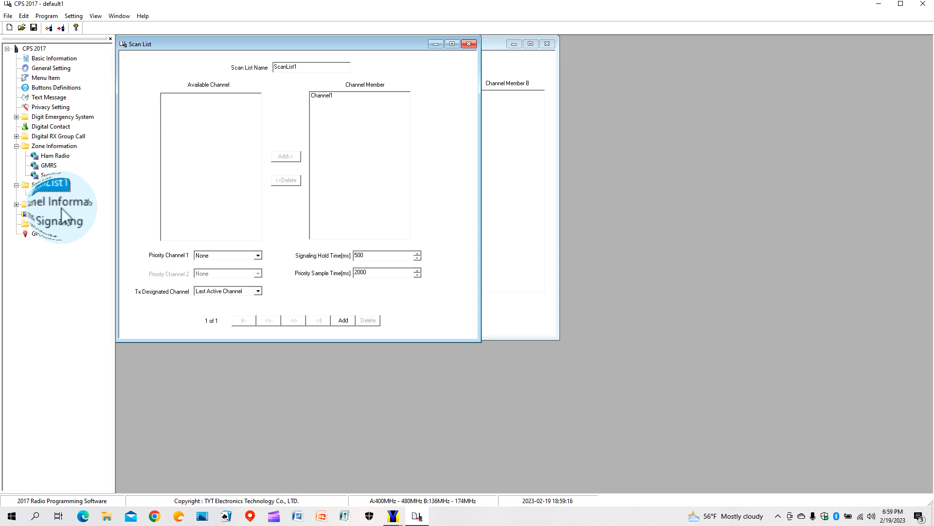
Set Channel1 to 25kHz bandwidth, scan list ScanList1, squelch 2 and High power.
left_click(15, 204)
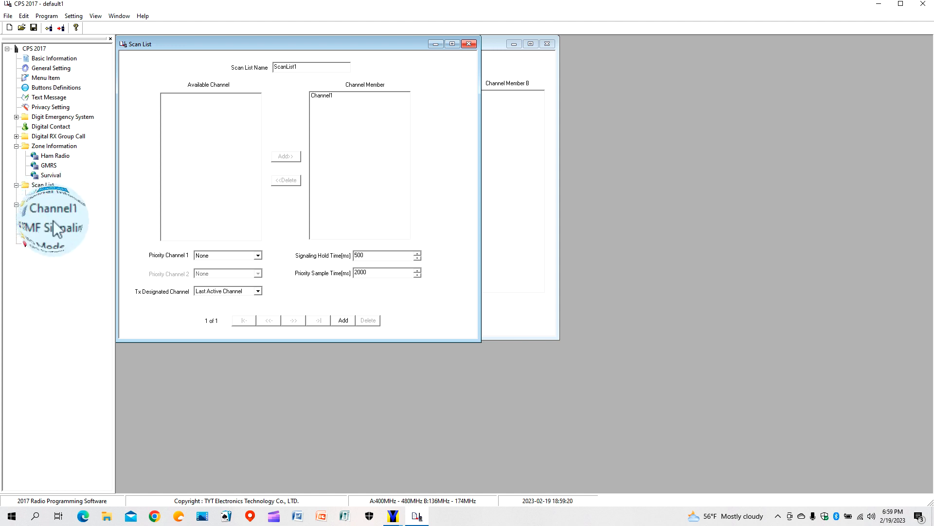
double_click(61, 217)
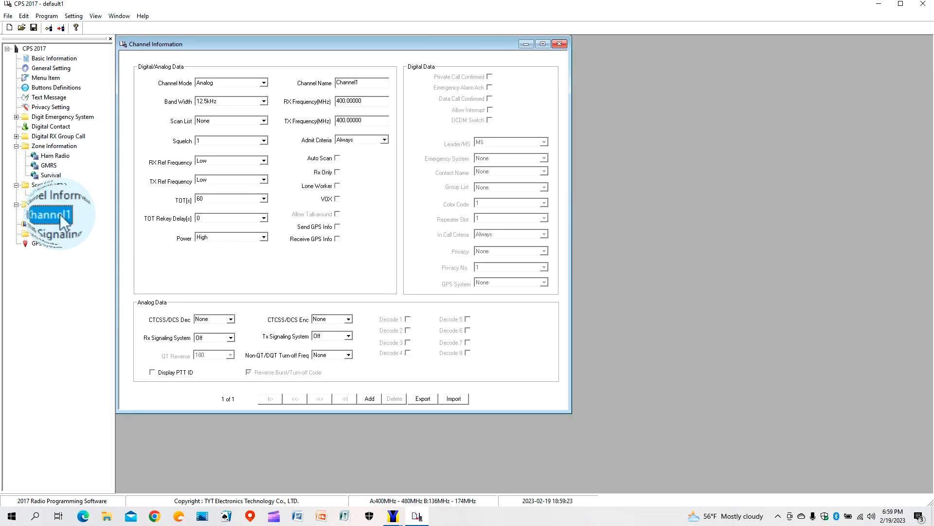
left_click(265, 103)
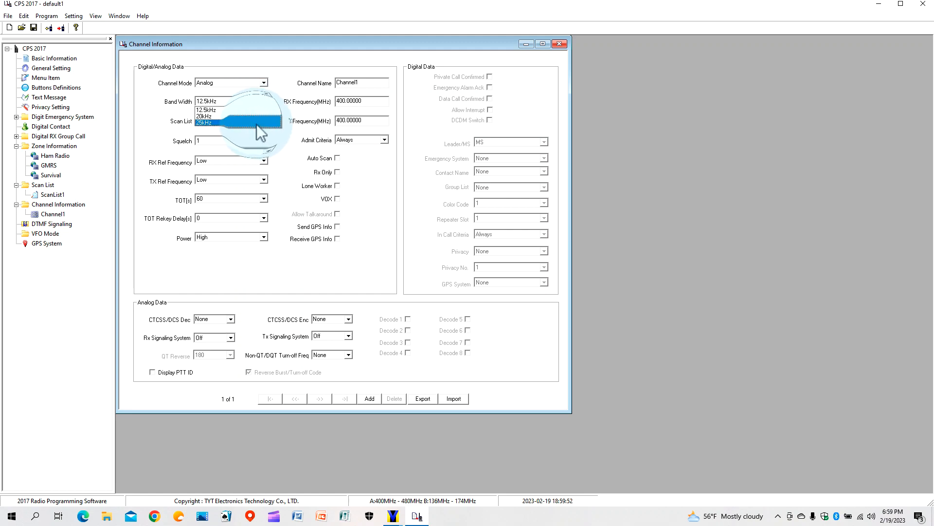
left_click(256, 123)
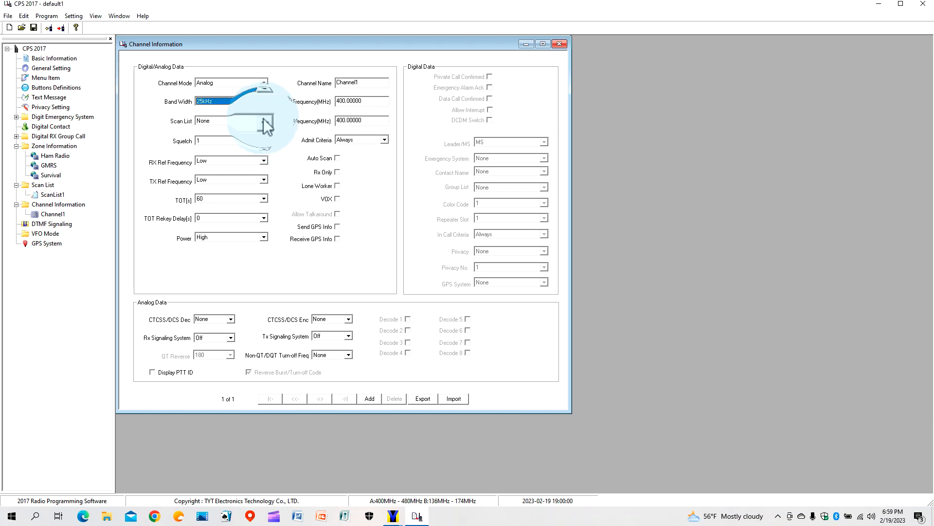
left_click(264, 119)
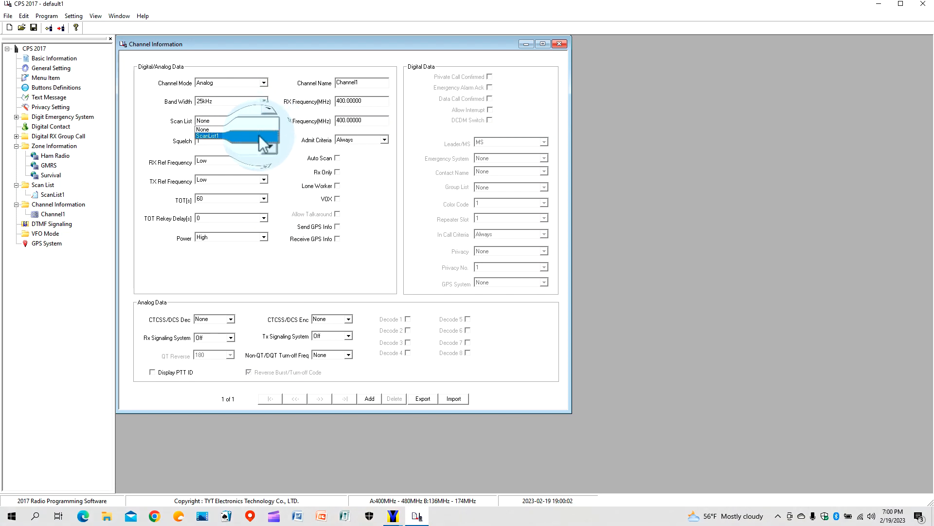
left_click(261, 136)
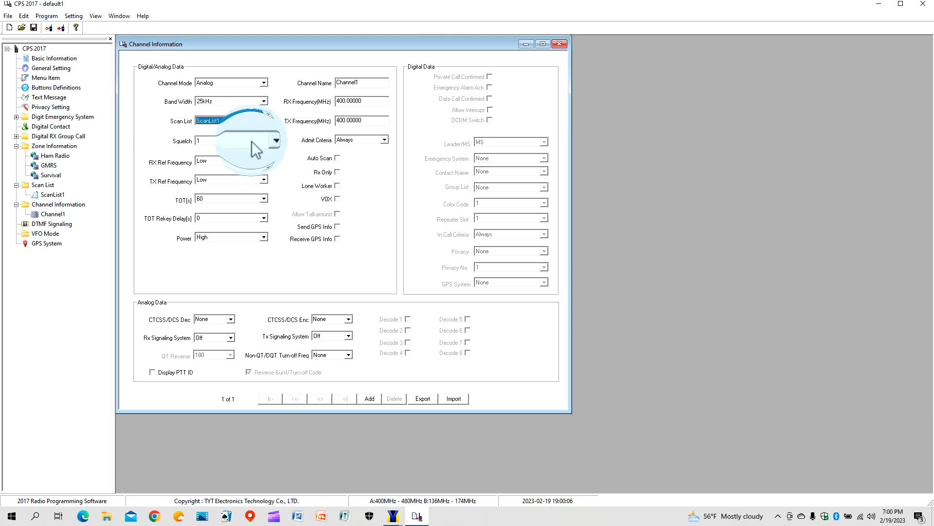
left_click(252, 142)
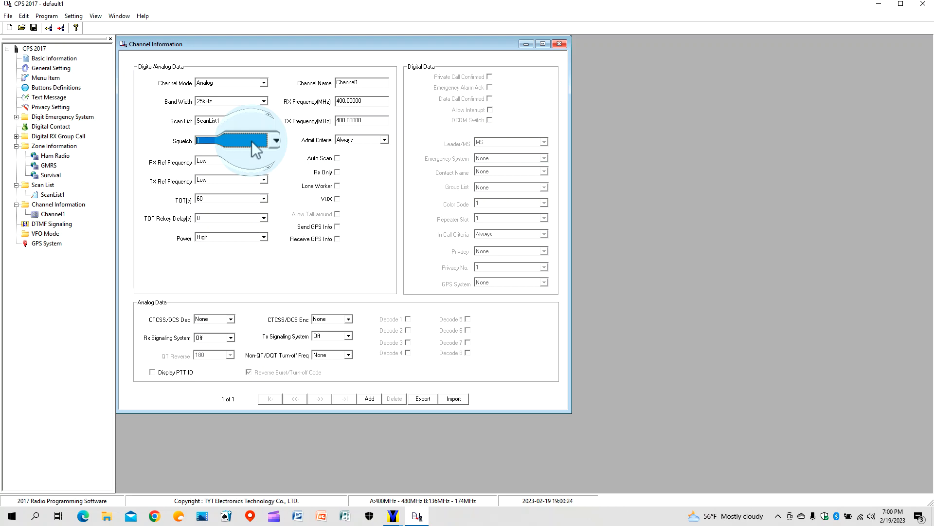
left_click(264, 141)
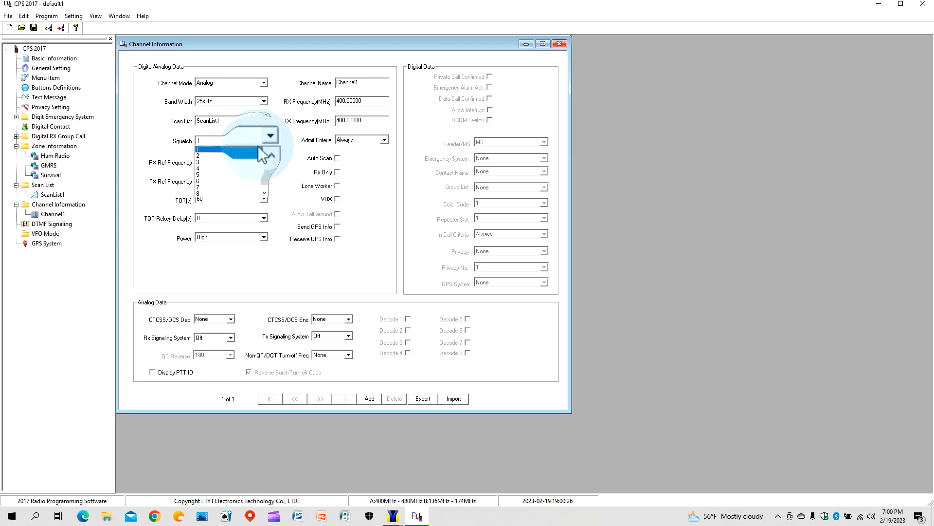
left_click(254, 155)
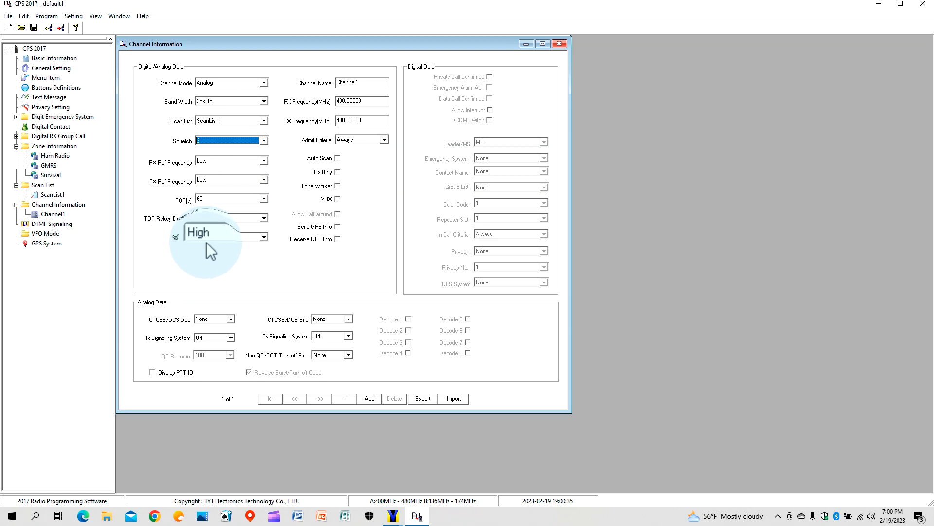
left_click(263, 237)
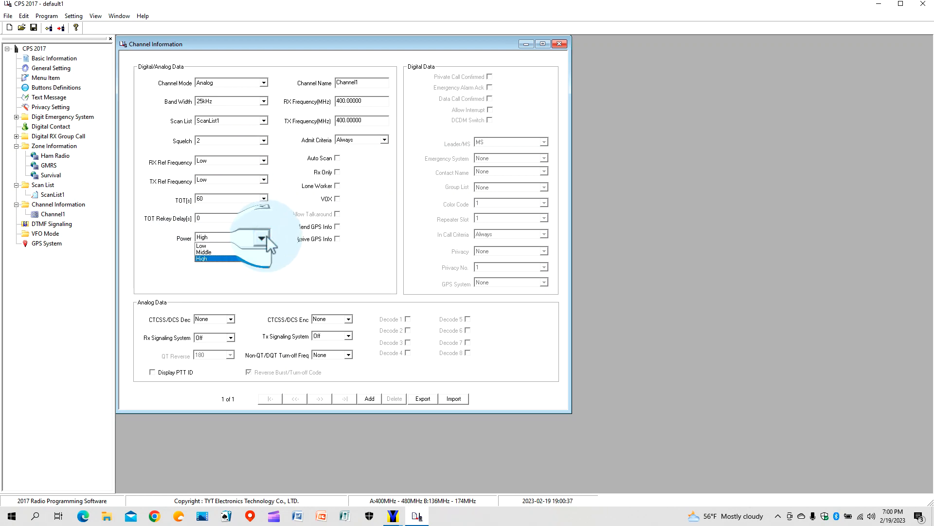
left_click(265, 238)
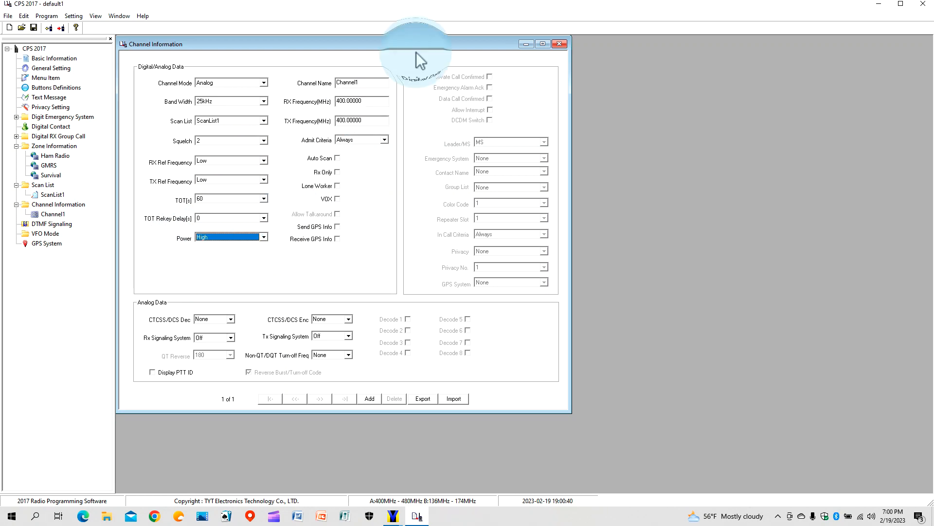
Name the channel Home Base and set RX and TX frequencies to 462.725 MHz.
left_click(375, 84)
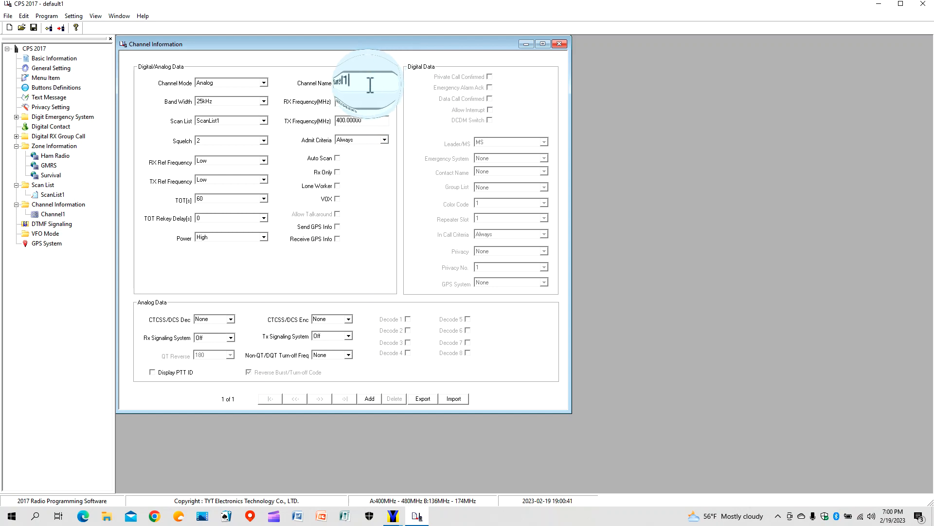
left_click_drag(367, 85, 332, 98)
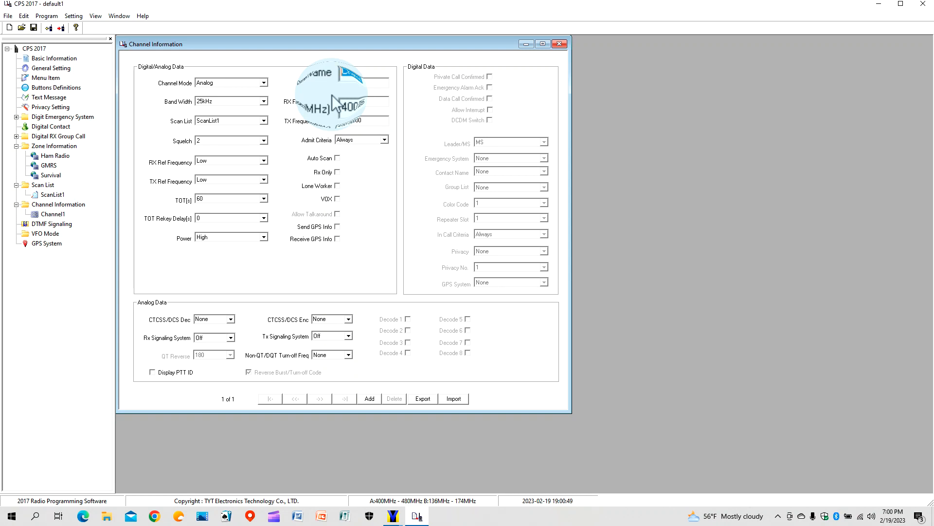
type("Ram")
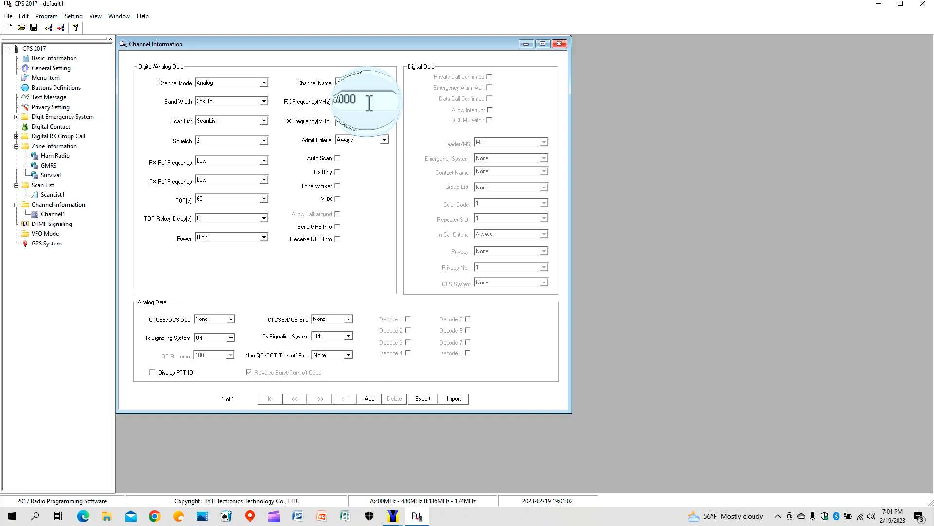
left_click(369, 103)
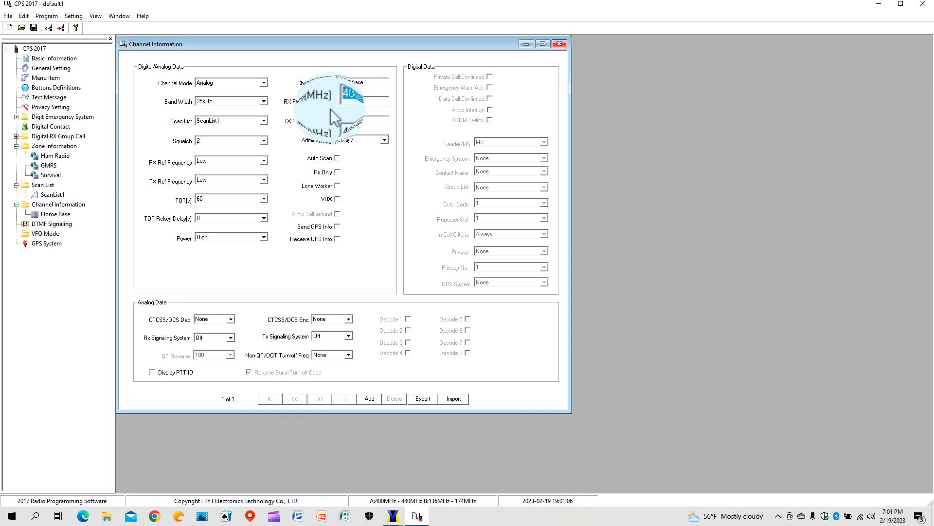
type("462.725")
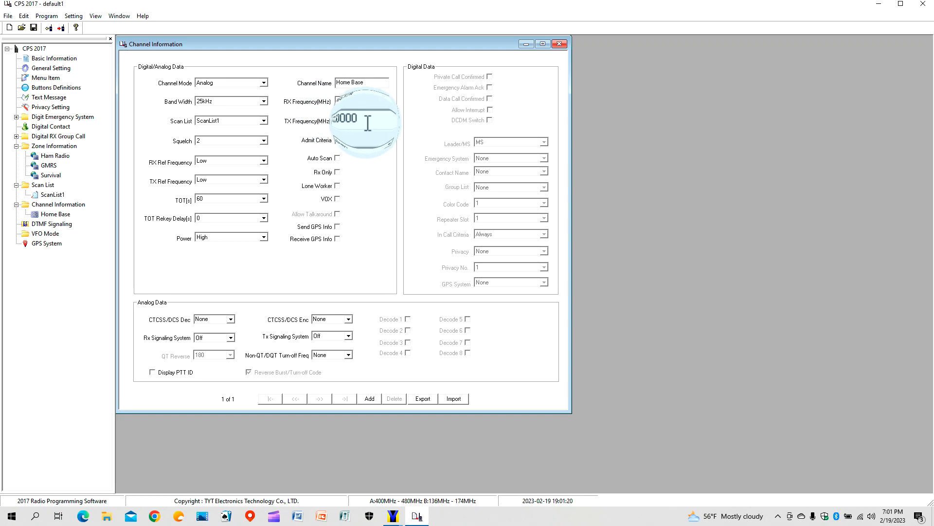
left_click_drag(366, 123, 333, 128)
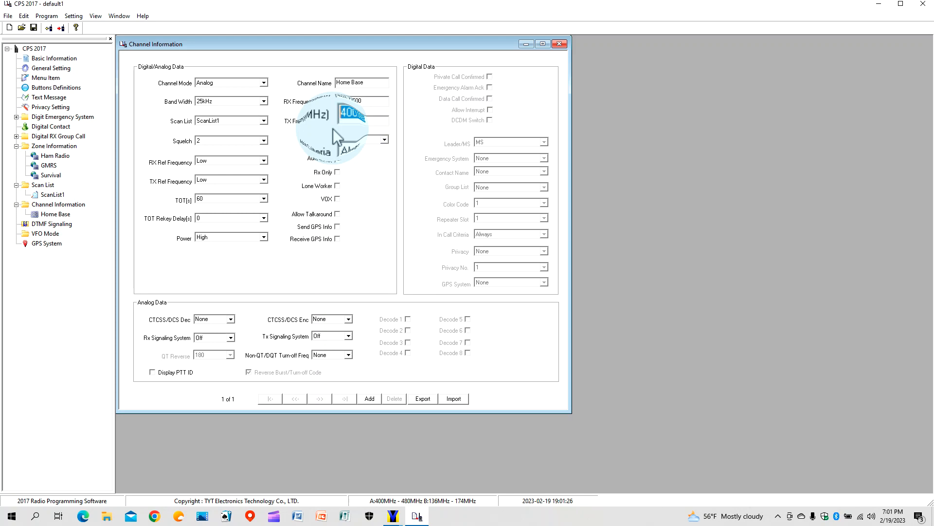
type("462.725")
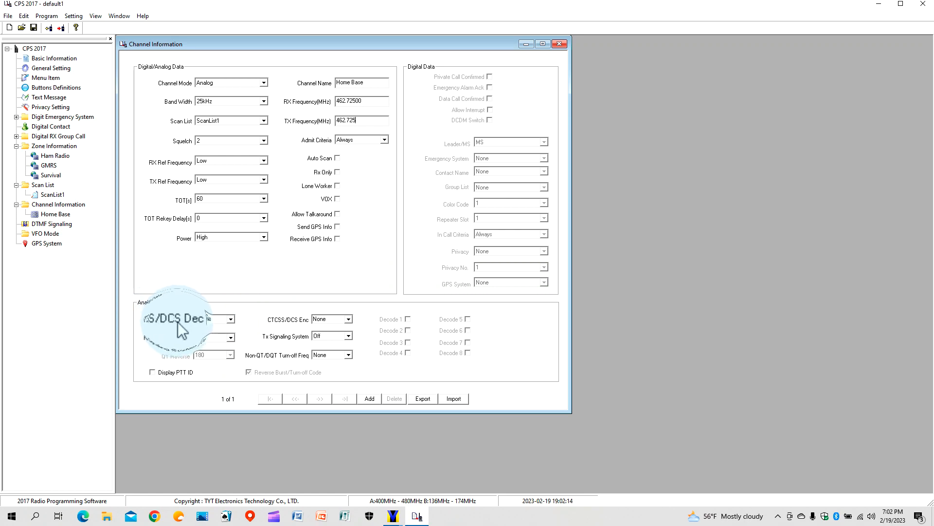
Set Home Base's CTCSS/DCS decode and encode codes both to D125N.
left_click(232, 320)
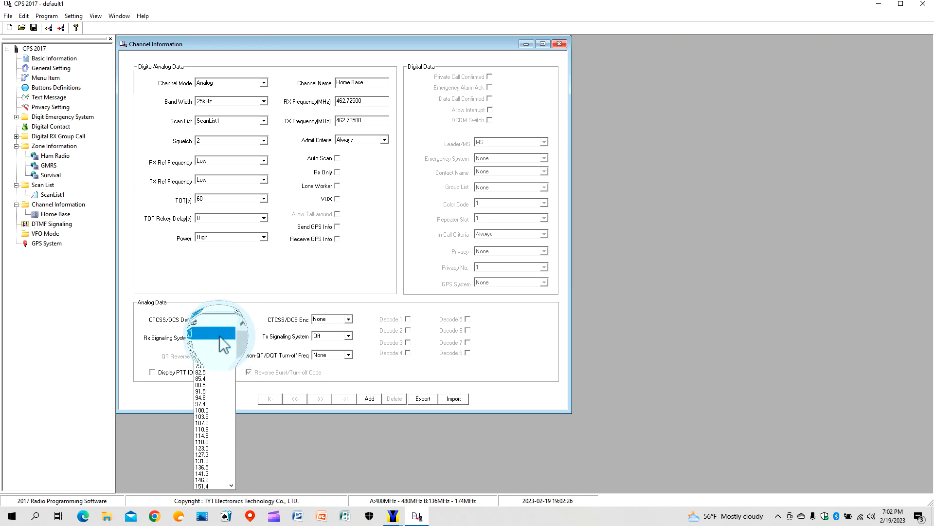
left_click(231, 475)
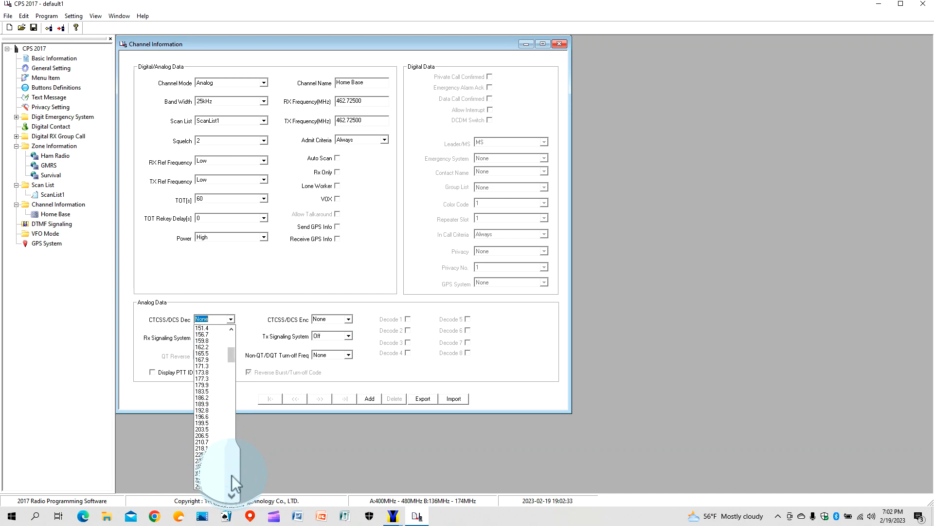
left_click(232, 475)
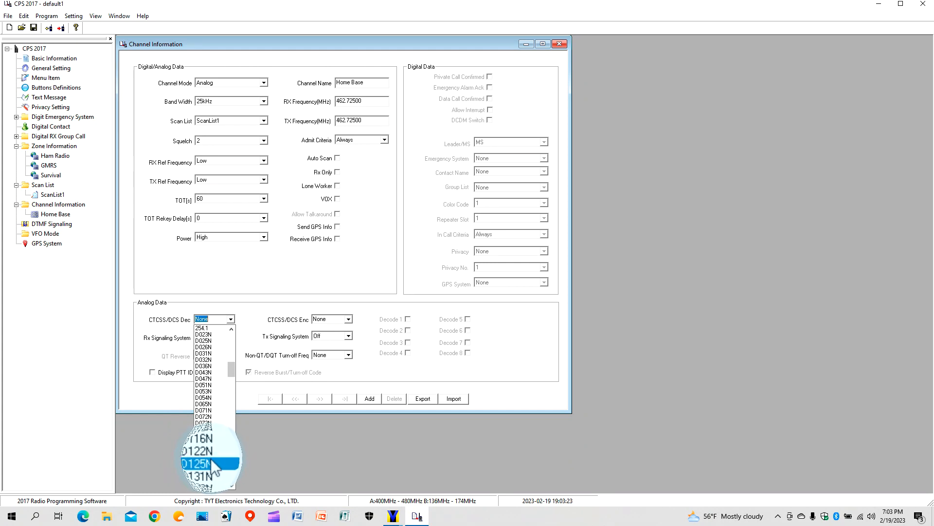
left_click(212, 461)
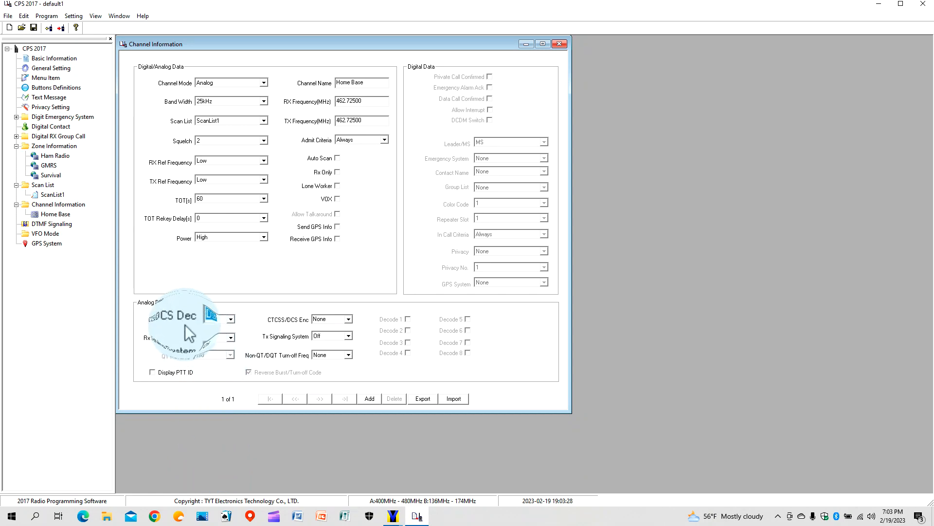
left_click(349, 320)
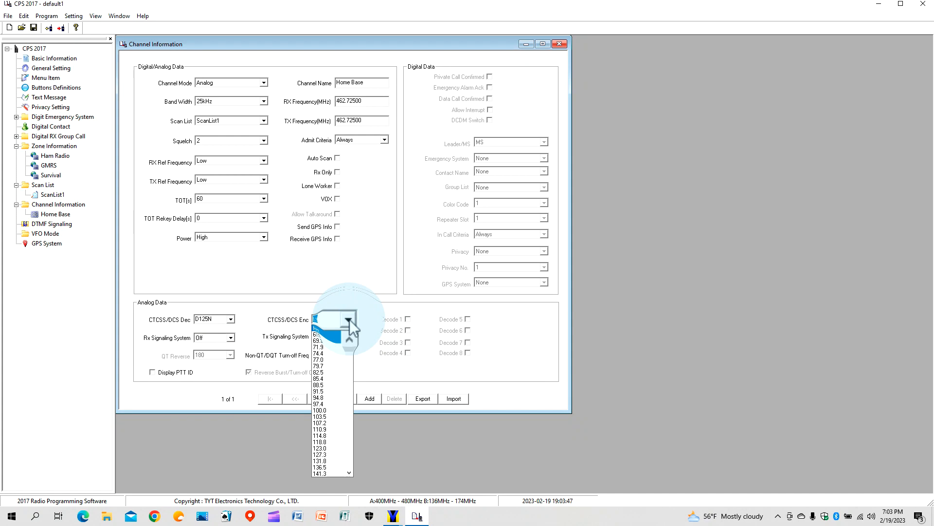
left_click(351, 455)
left_click(351, 454)
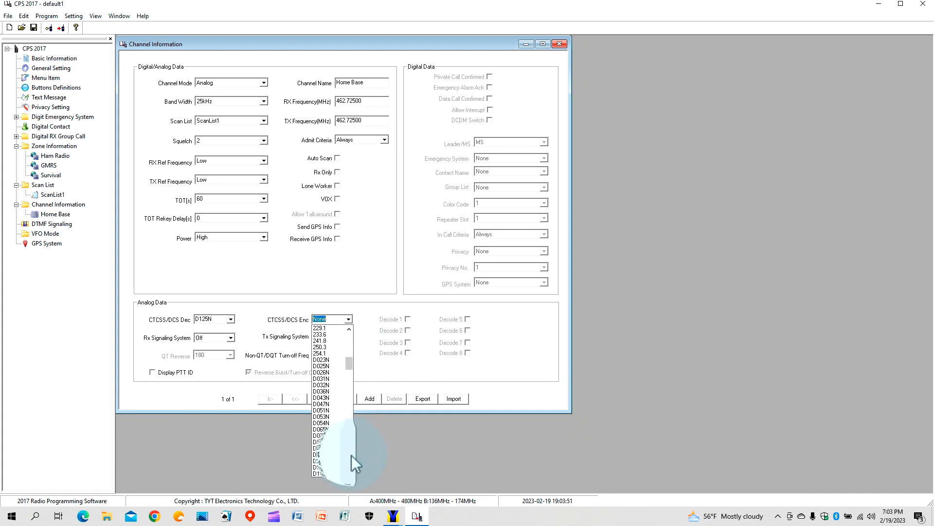
left_click(351, 454)
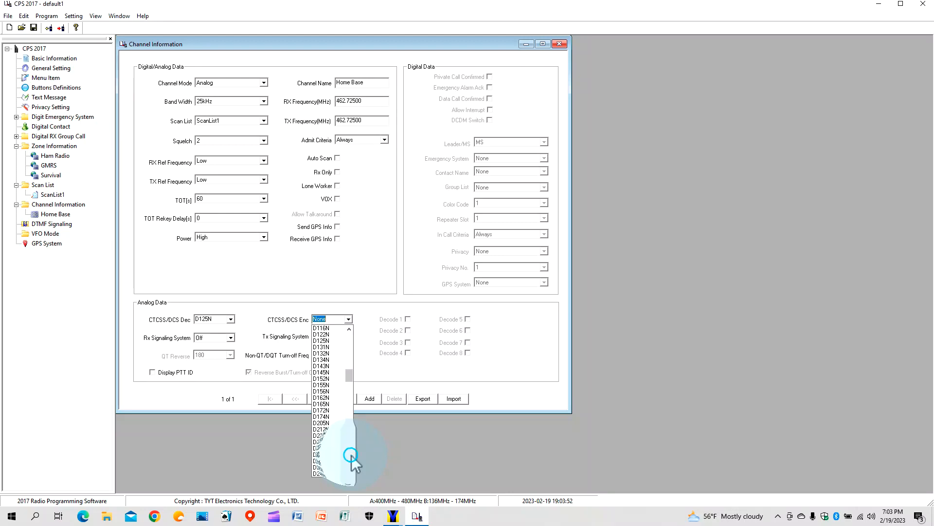
left_click(331, 339)
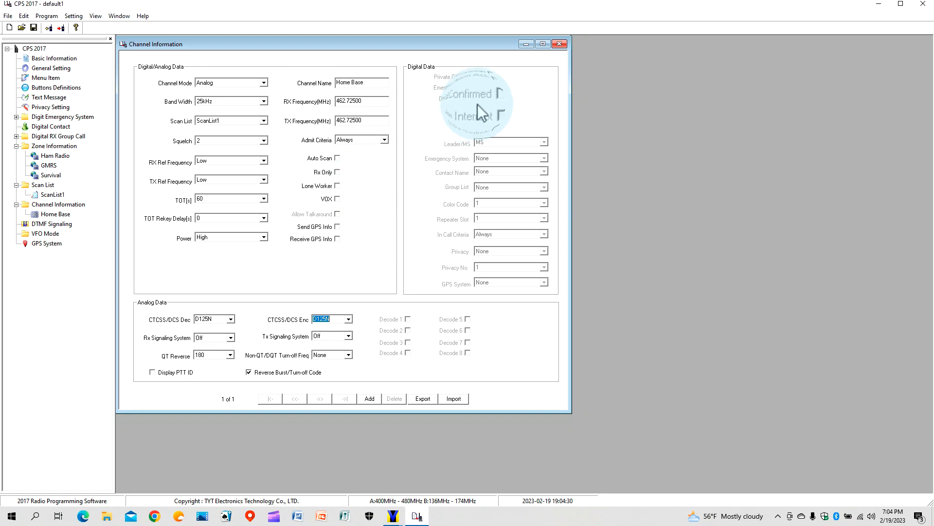
Close and reopen Home Base's settings, then add a new channel, Channel1, after it.
left_click(561, 45)
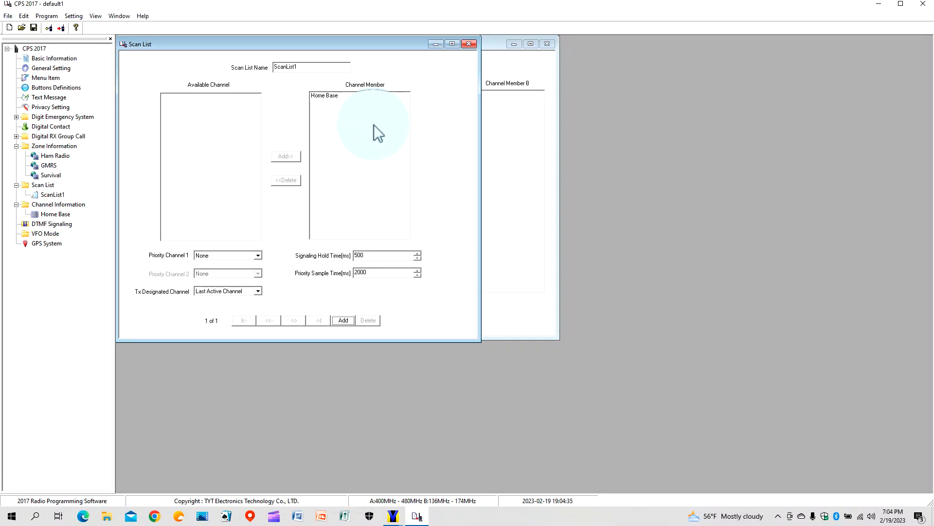
double_click(62, 215)
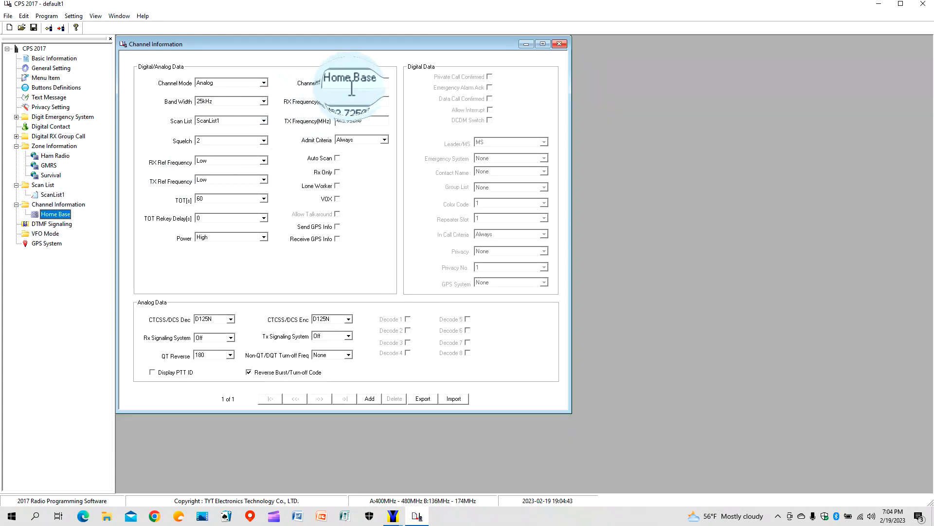
left_click(370, 401)
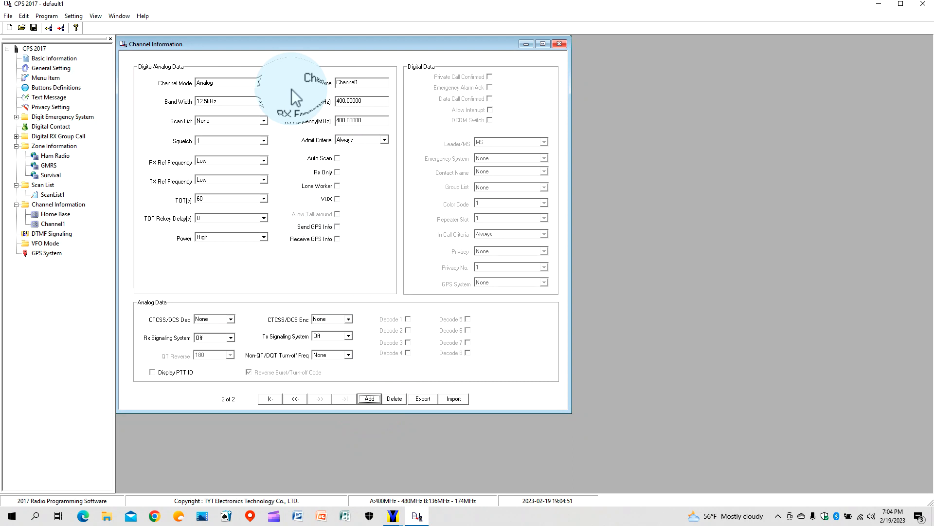
Make the new channel Digital mode with 12.5kHz bandwidth and ScanList1.
left_click(264, 84)
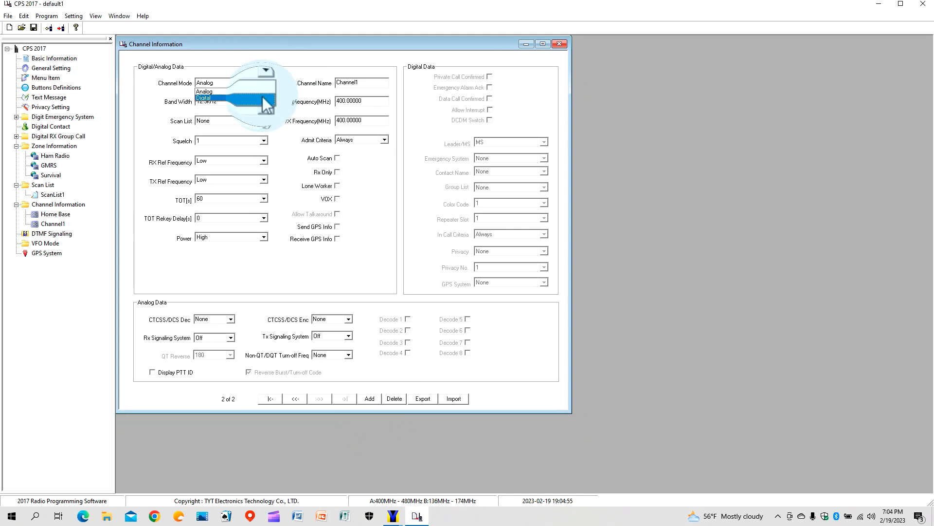
left_click(267, 99)
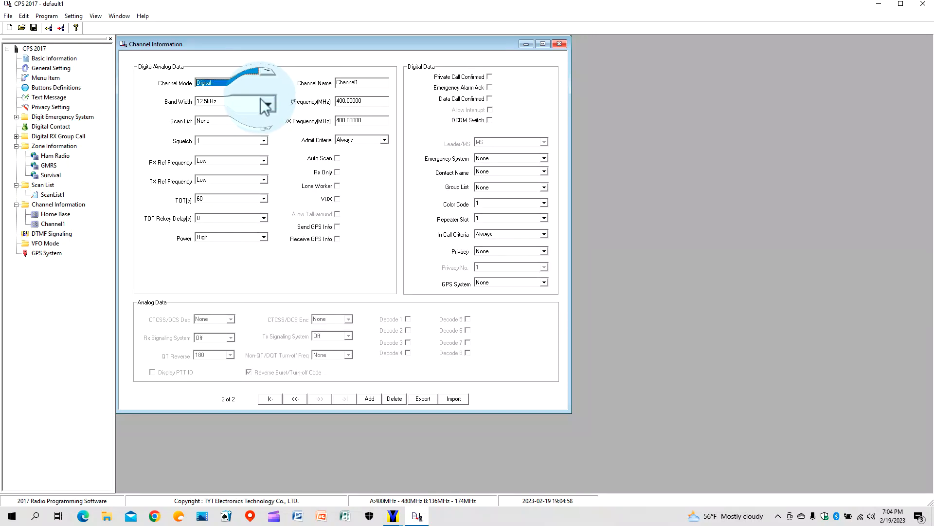
left_click(263, 101)
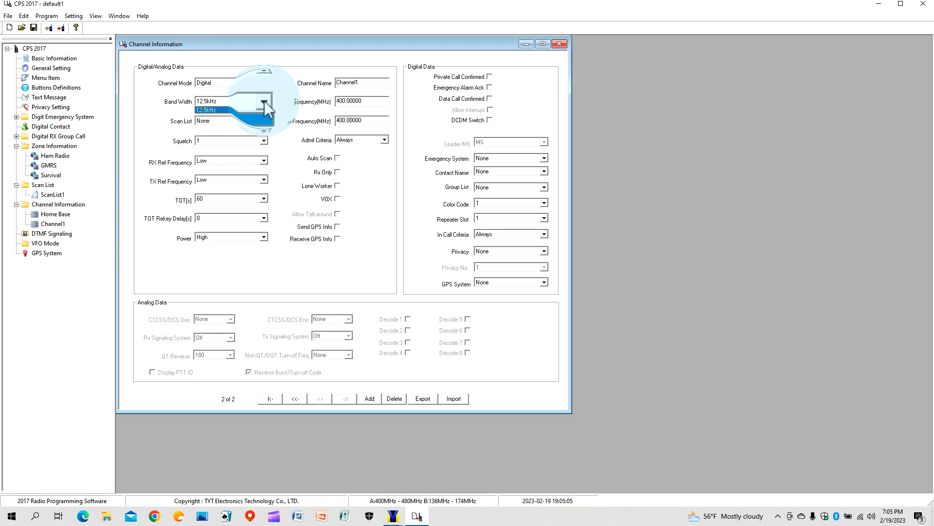
left_click(264, 109)
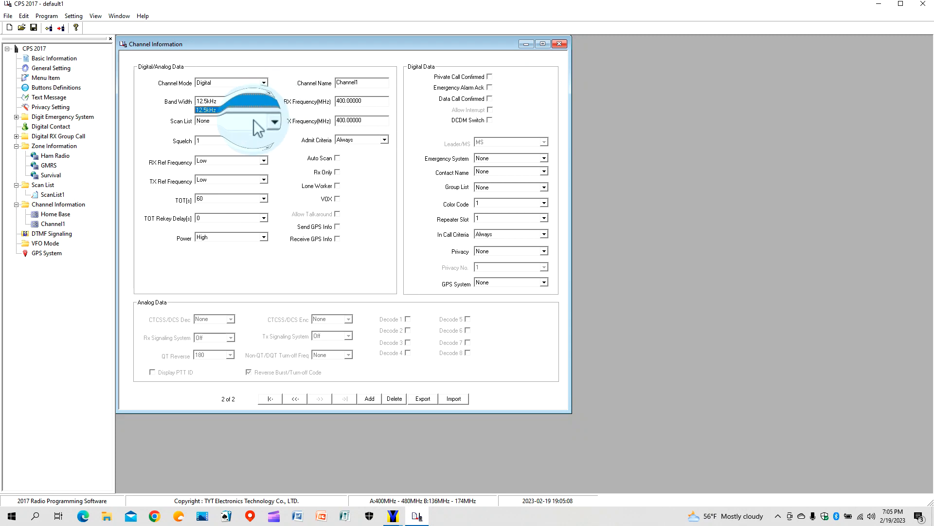
left_click(263, 120)
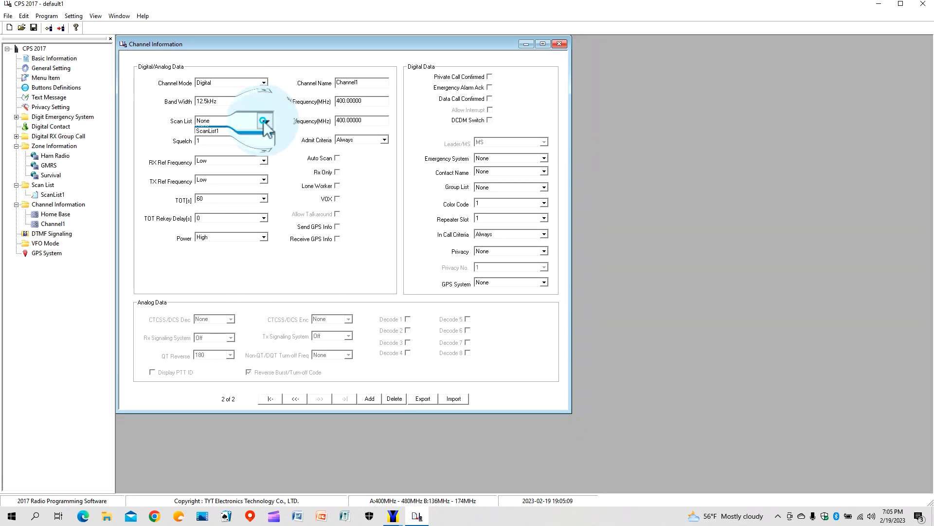
left_click(258, 136)
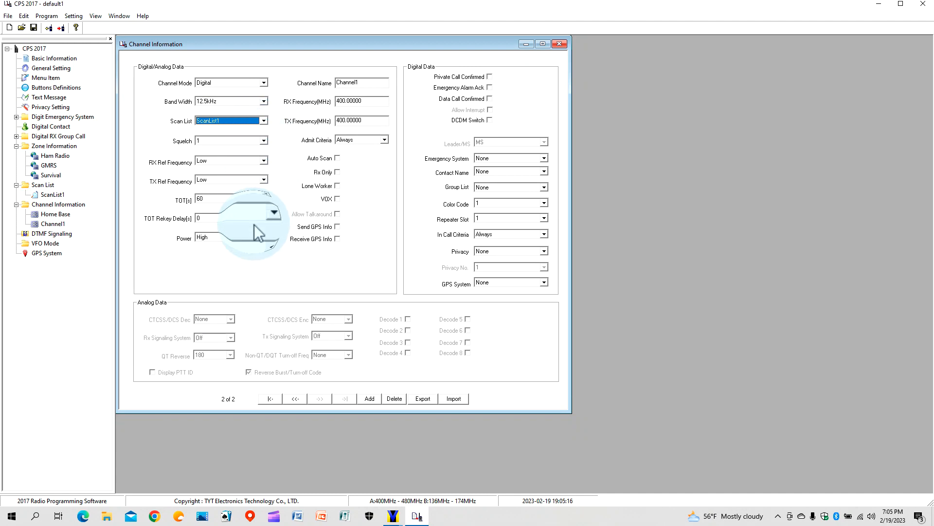
Name the channel Tac 1, set RX/TX frequencies to 462.60000 MHz, and allow talkaround.
left_click(366, 84)
key("BackSpace")
key("BackSpace")
key("BackSpace")
key("BackSpace")
key("BackSpace")
key("BackSpace")
key("BackSpace")
key("BackSpace")
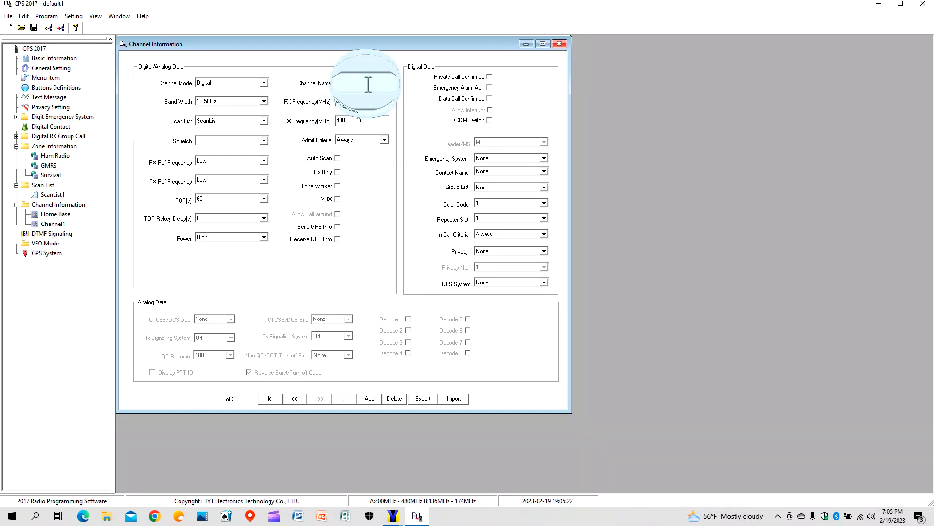
type("K")
type("ac 1")
left_click(367, 101)
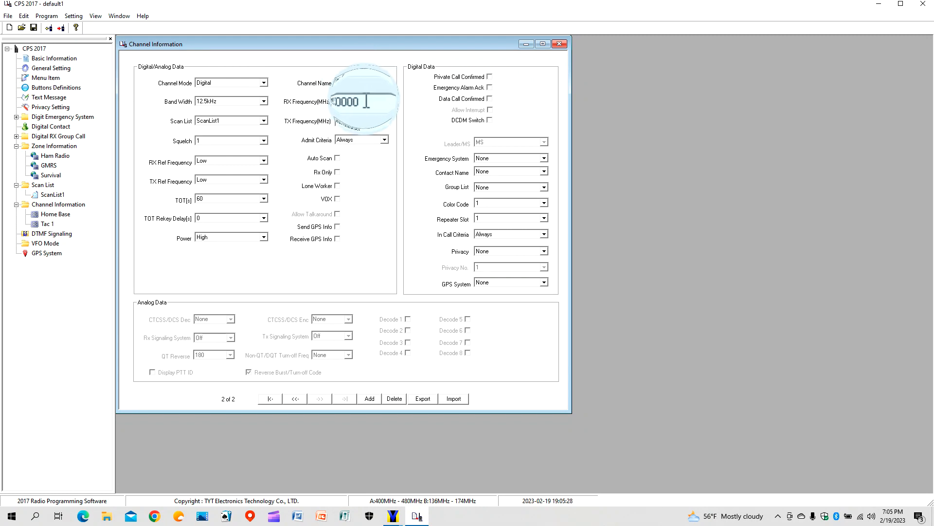
left_click_drag(361, 100, 335, 106)
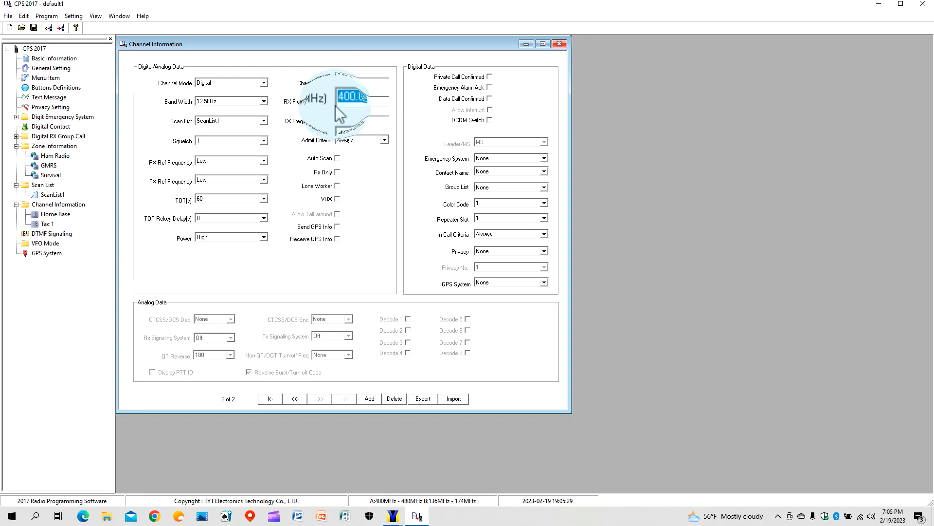
type("462.6")
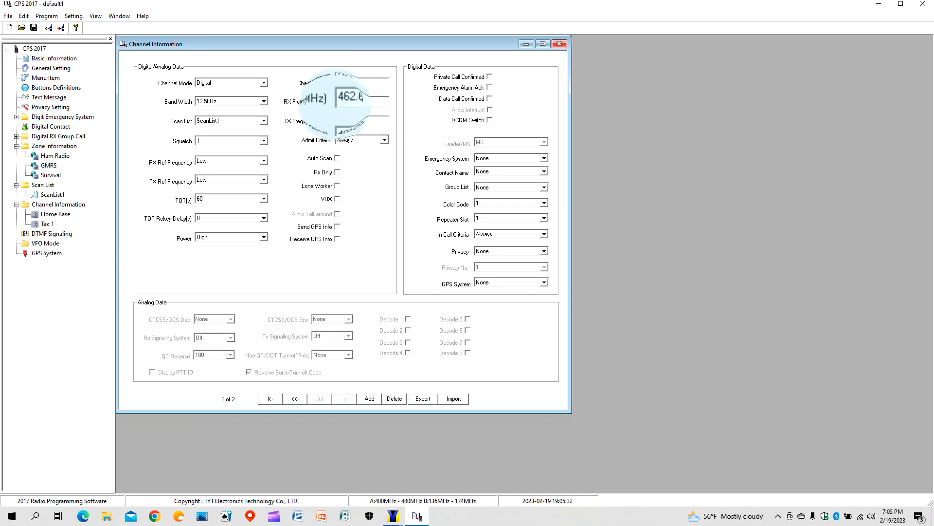
type("6")
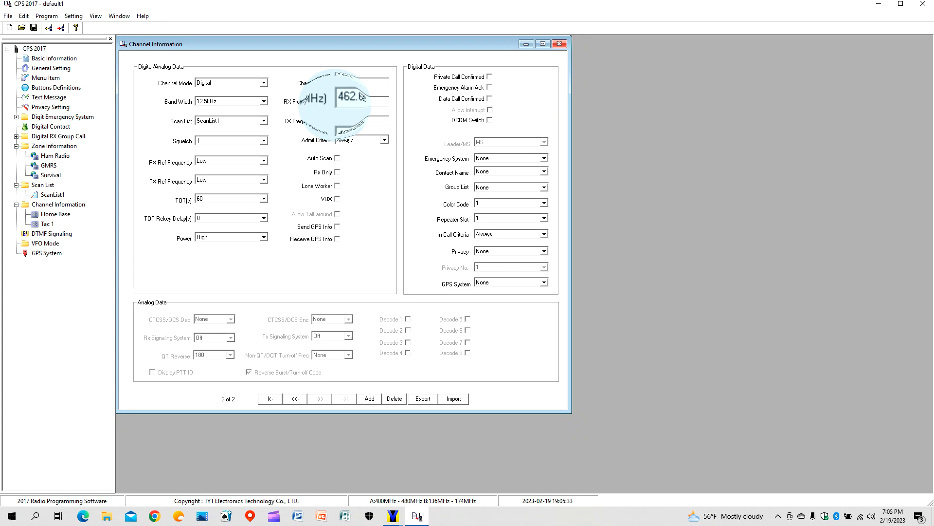
left_click(339, 120)
double_click(339, 121)
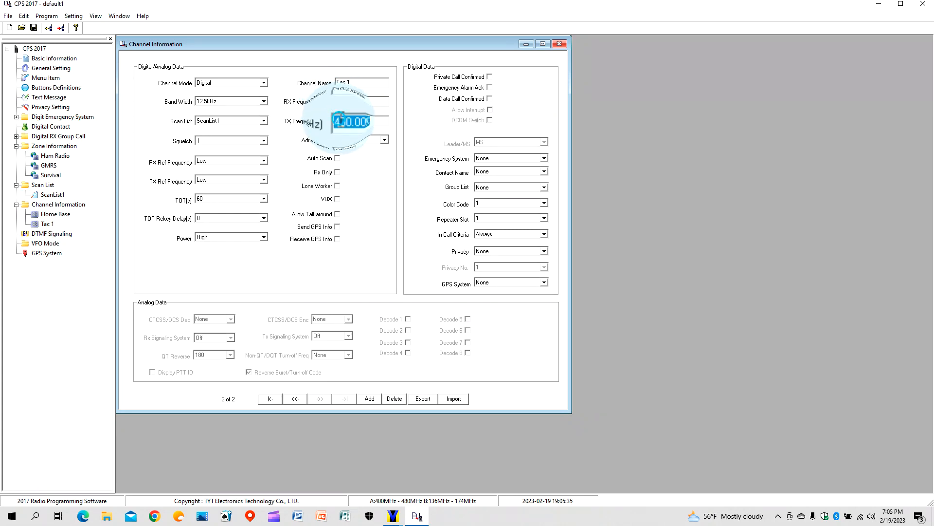
type("4")
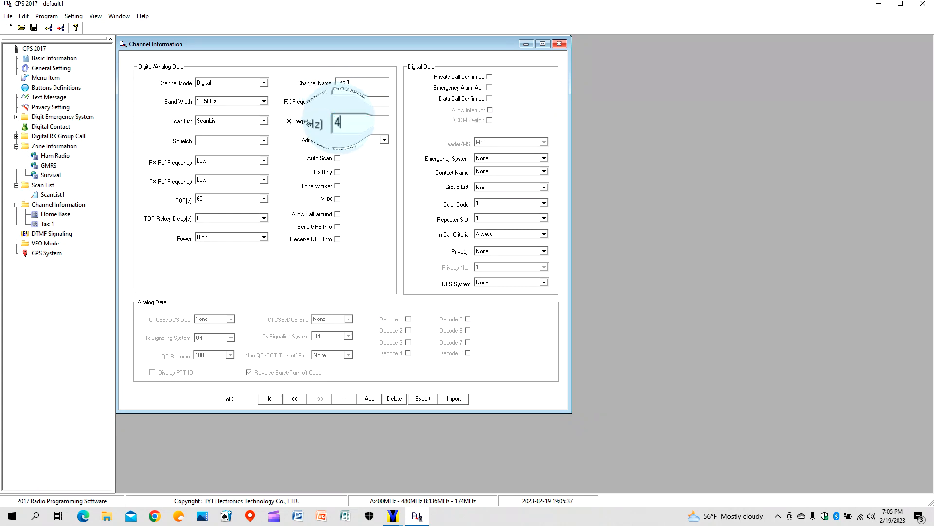
type("62.6000")
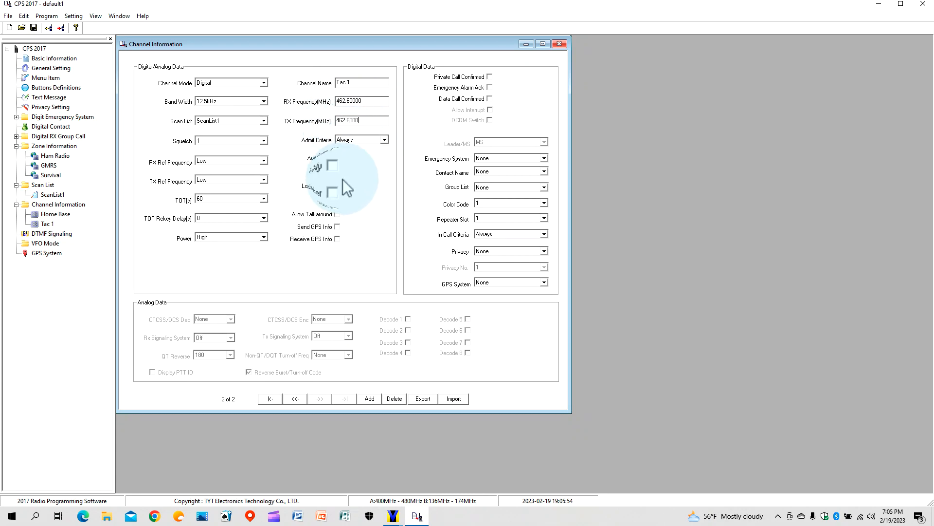
left_click(337, 214)
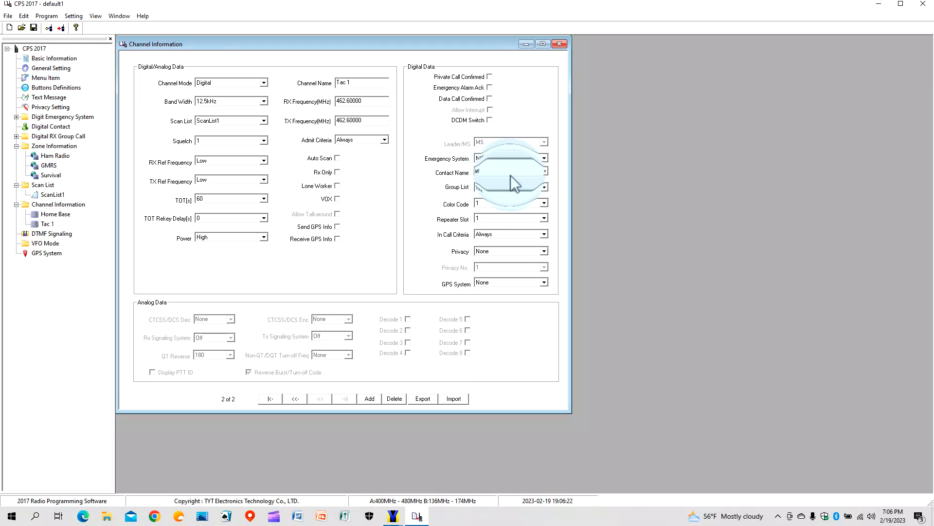
Assign Johns Block as Tac 1's contact and keep colour code 1.
left_click(543, 172)
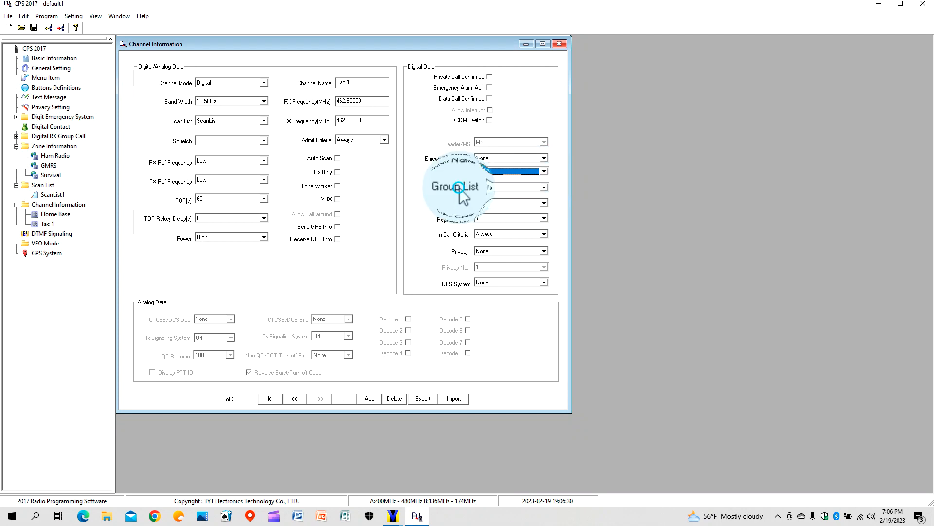
left_click(475, 191)
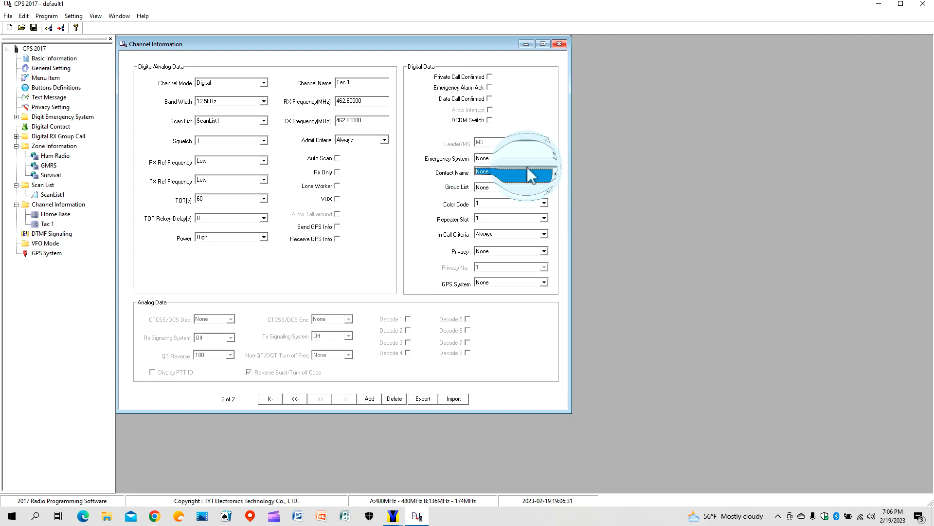
left_click(544, 171)
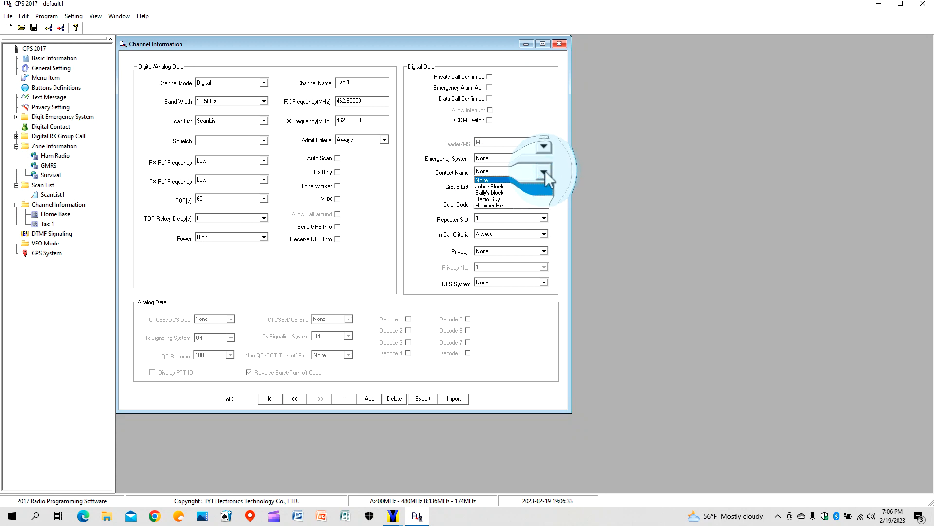
left_click(536, 186)
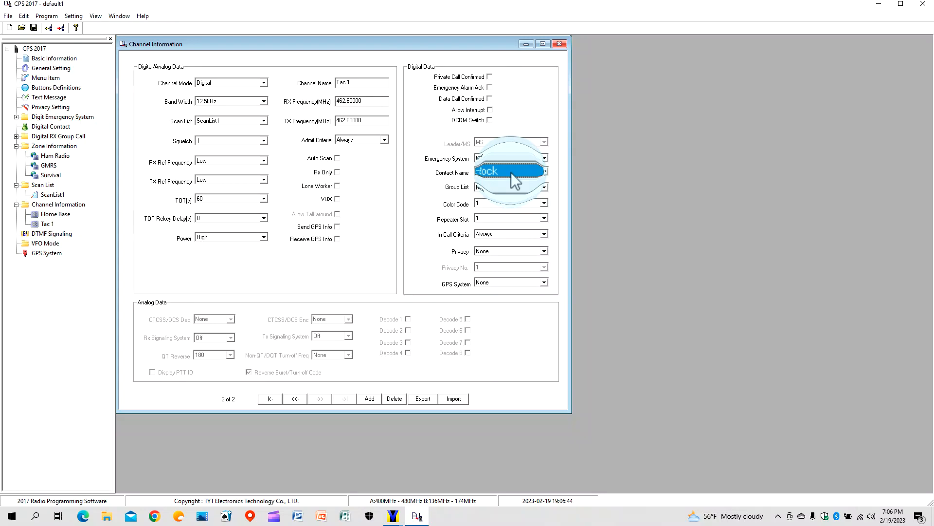
left_click(498, 203)
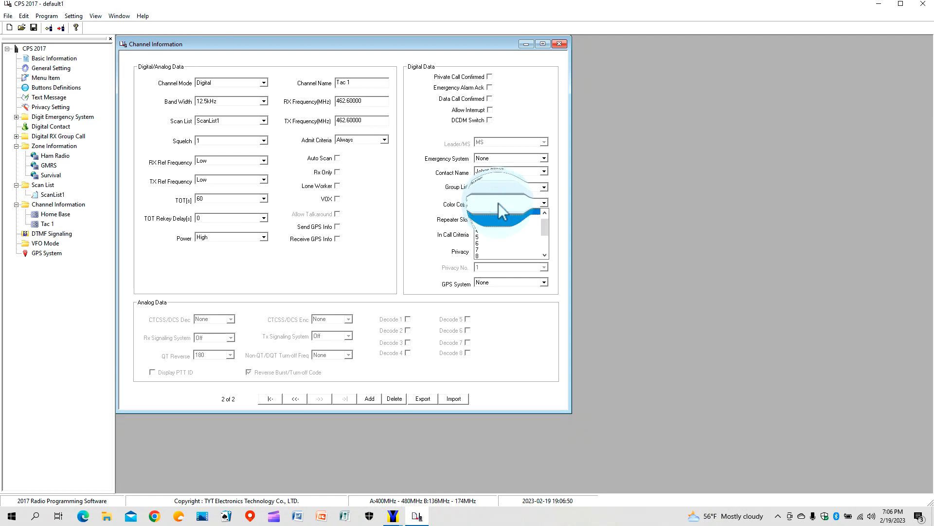
left_click(498, 203)
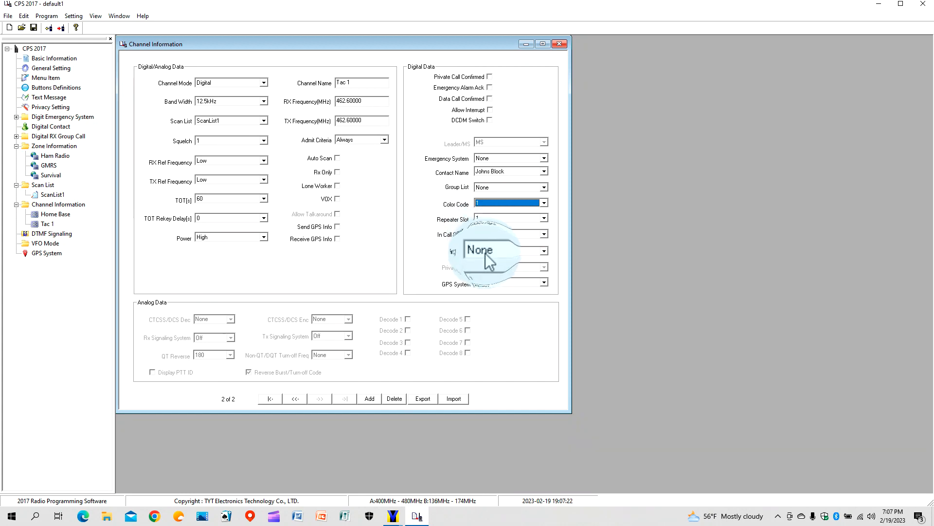
Turn on Basic privacy for Tac 1 with privacy number 1.
left_click(544, 251)
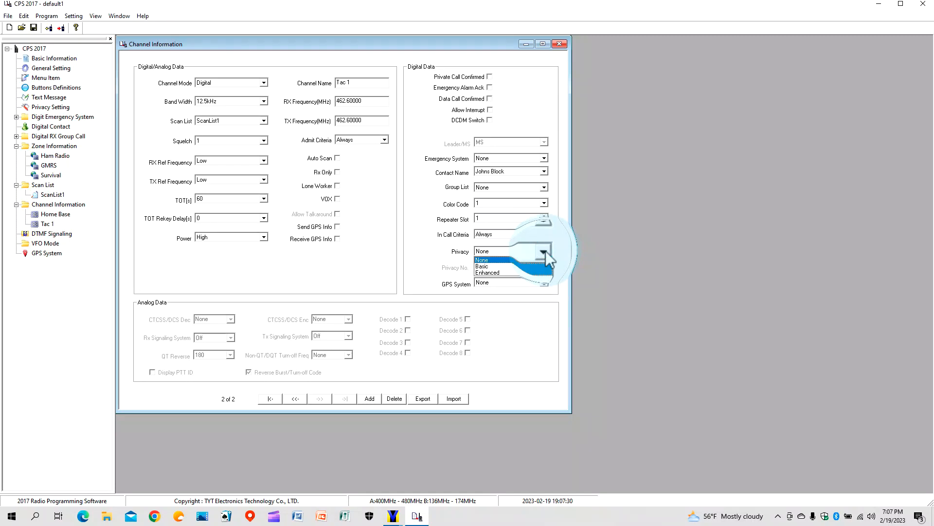
left_click(510, 266)
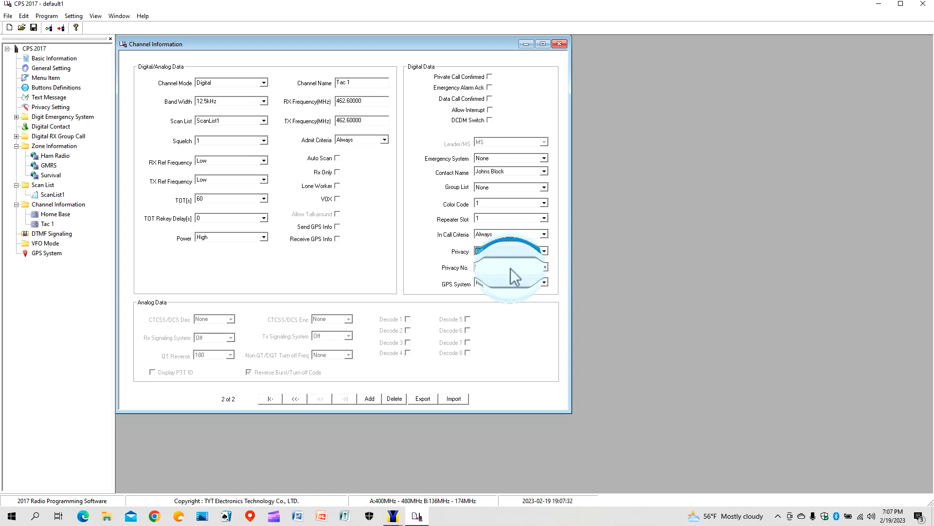
left_click(544, 267)
left_click(545, 267)
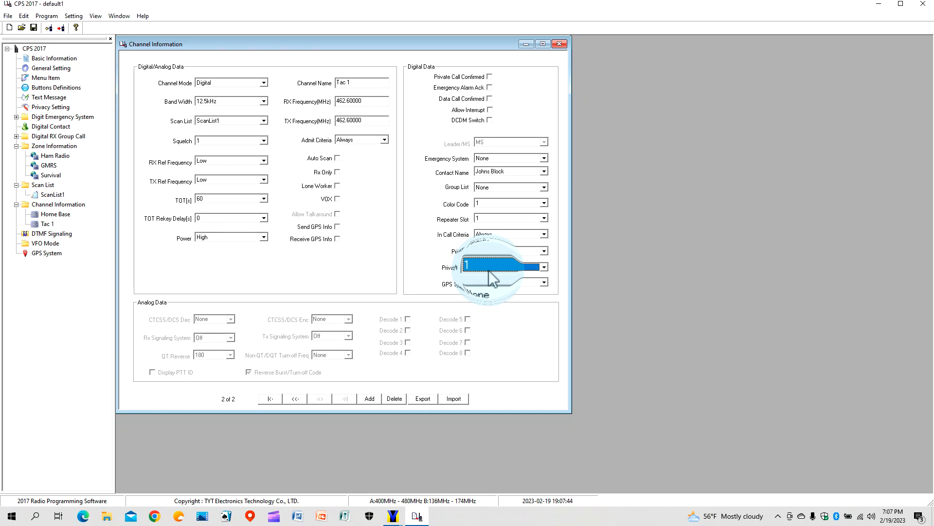
Add a new channel record and switch it to Digital mode.
left_click(370, 399)
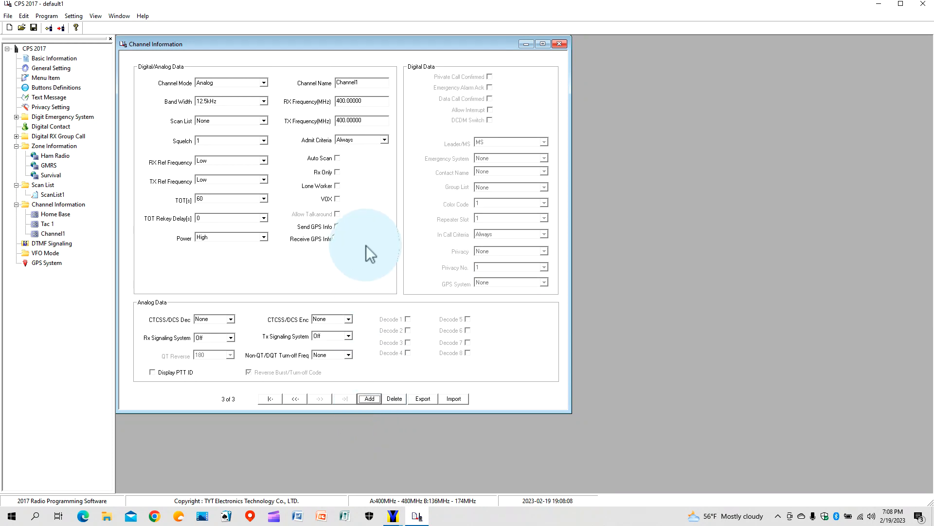
left_click(263, 82)
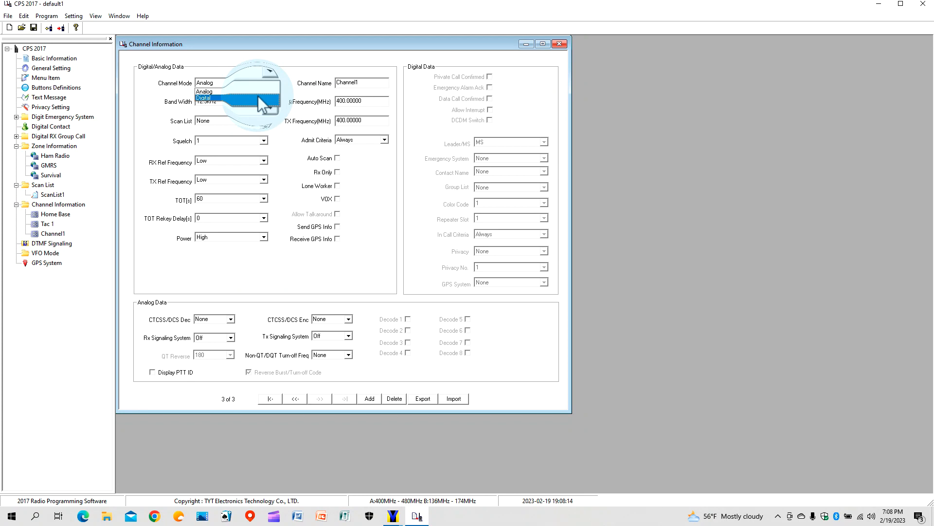
left_click(258, 98)
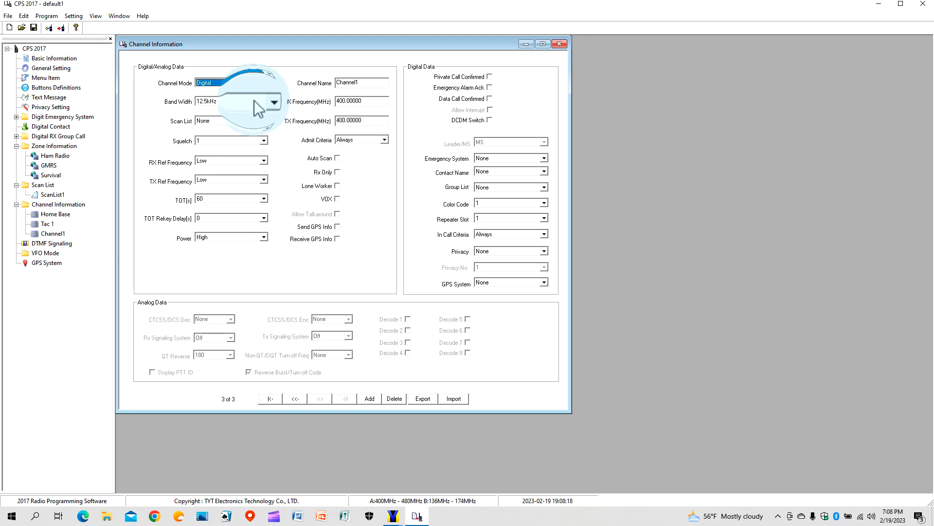
Copy Tac 1's settings and paste them onto the new Channel1.
left_click(52, 225)
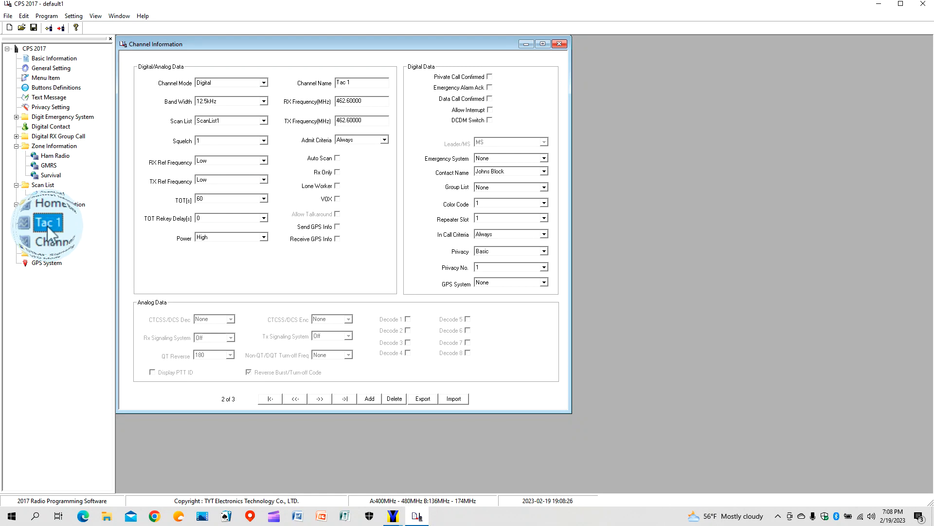
right_click(48, 226)
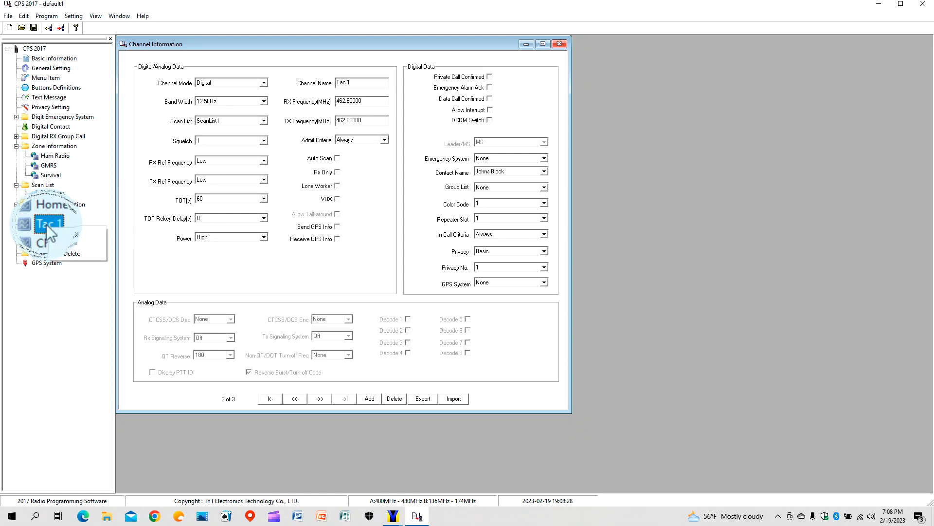
left_click(60, 232)
left_click(54, 233)
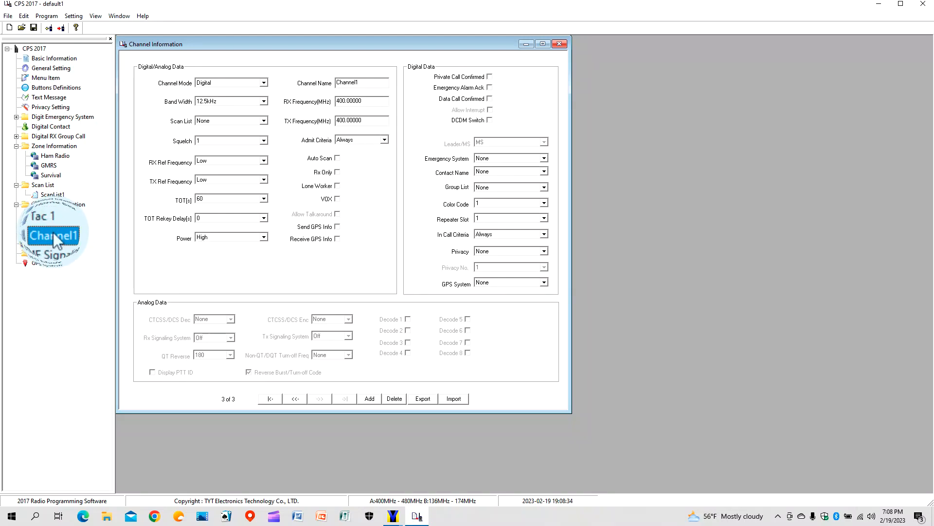
right_click(53, 231)
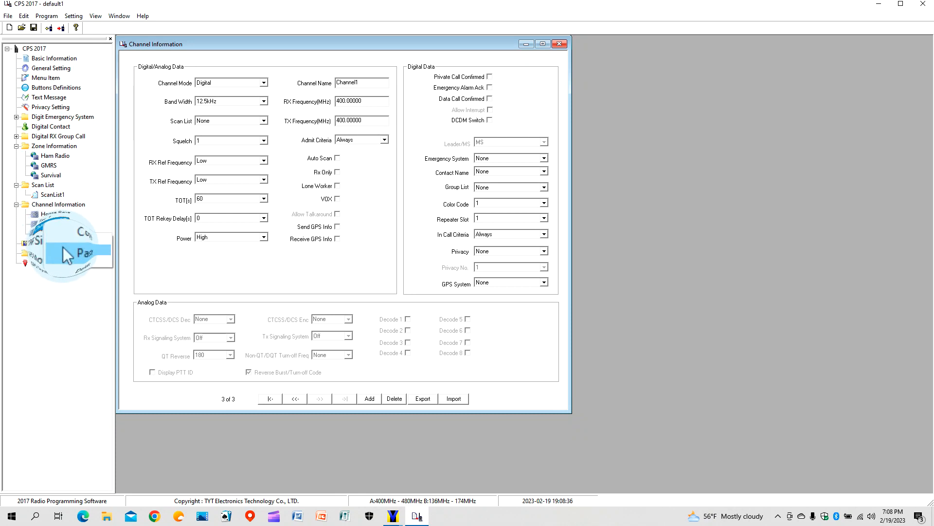
left_click(62, 247)
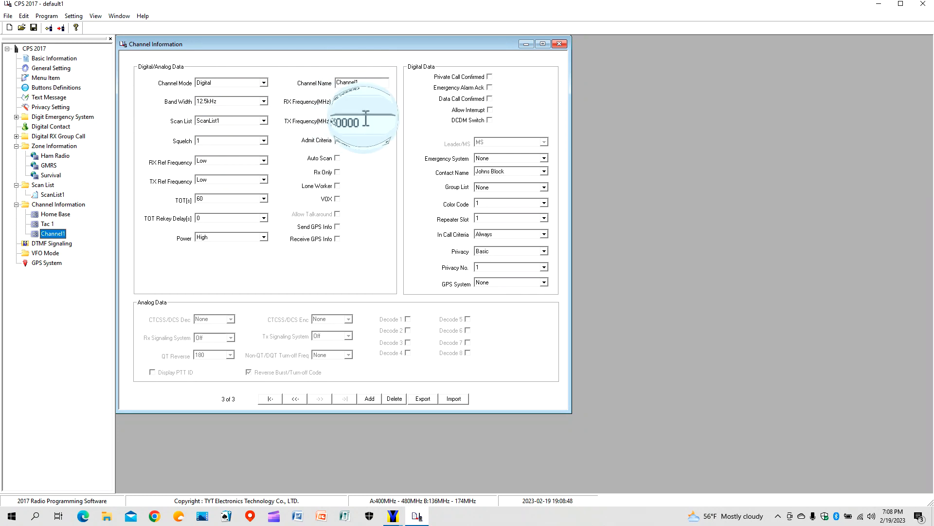
Rename the new channel to Tac 2 and make Sally's block its contact.
left_click(363, 81)
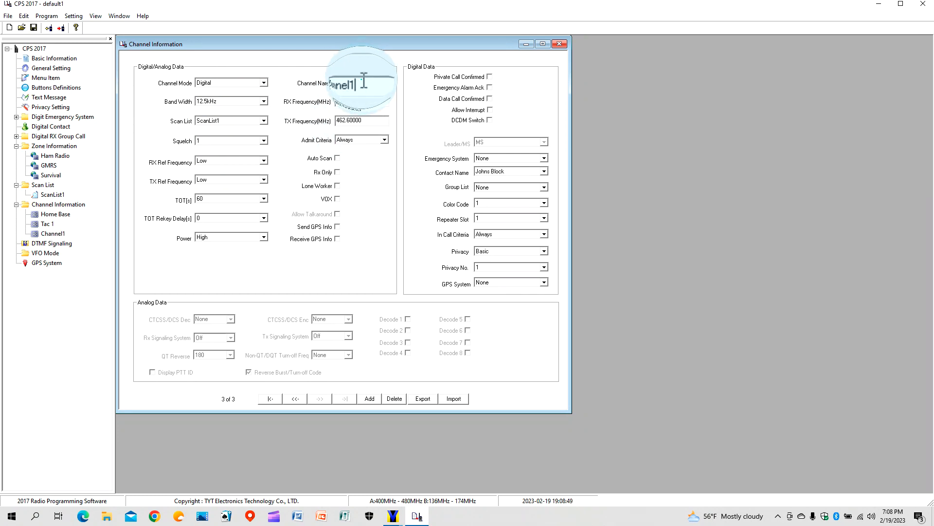
key("BackSpace")
key("BackSpace")
key("BackSpace")
key("BackSpace")
key("BackSpace")
key("BackSpace")
key("BackSpace")
key("BackSpace")
type("2")
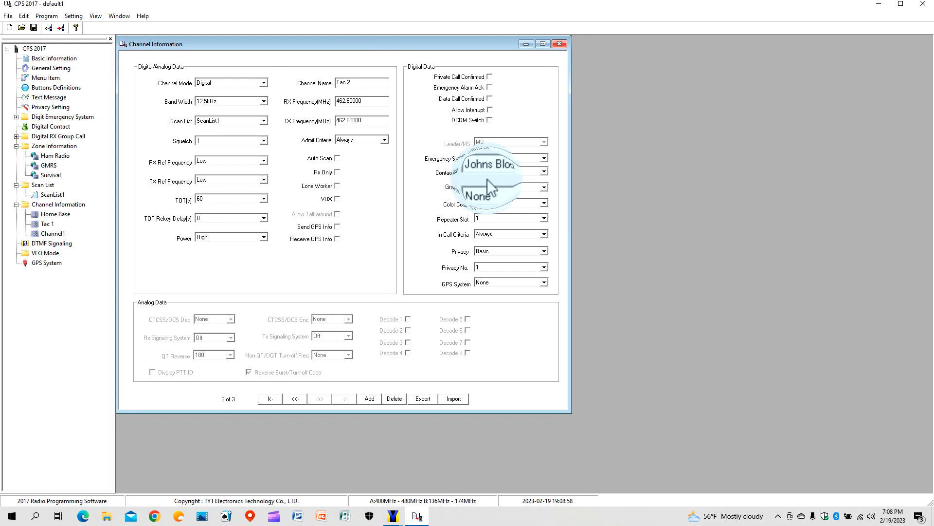
left_click(543, 171)
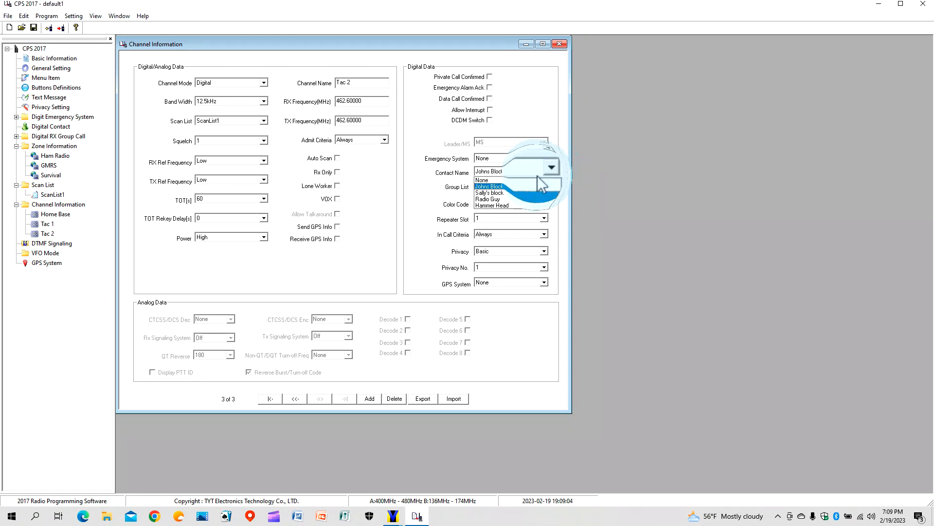
left_click(521, 194)
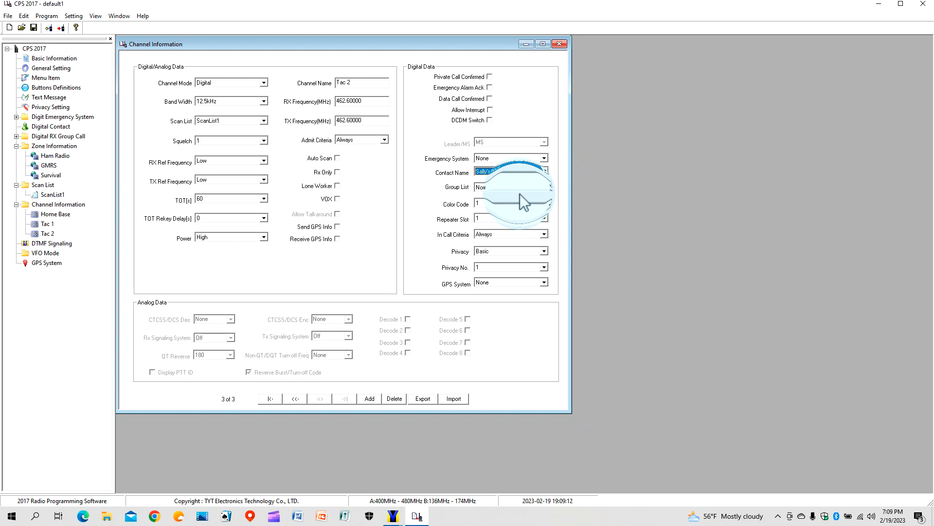
Set Tac 2's colour code to 3 and repeater slot to 2, then close its window.
left_click(544, 203)
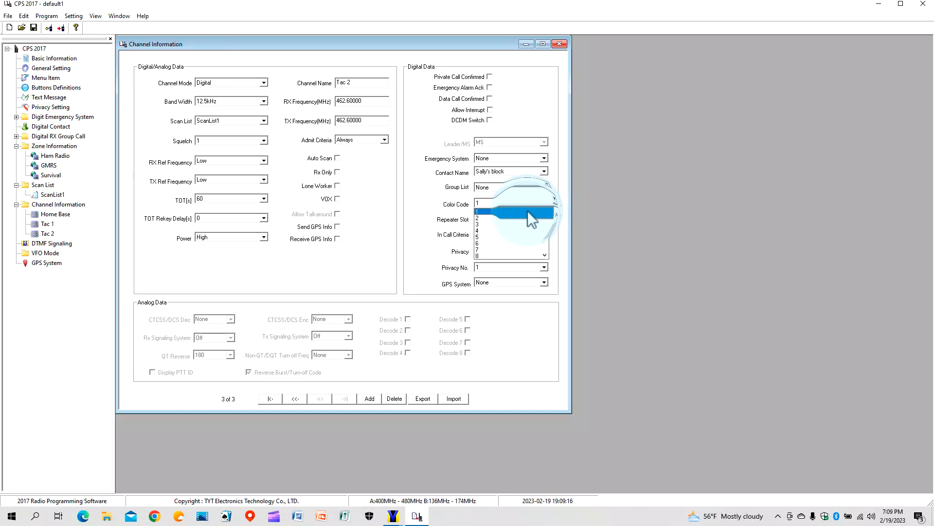
left_click(510, 222)
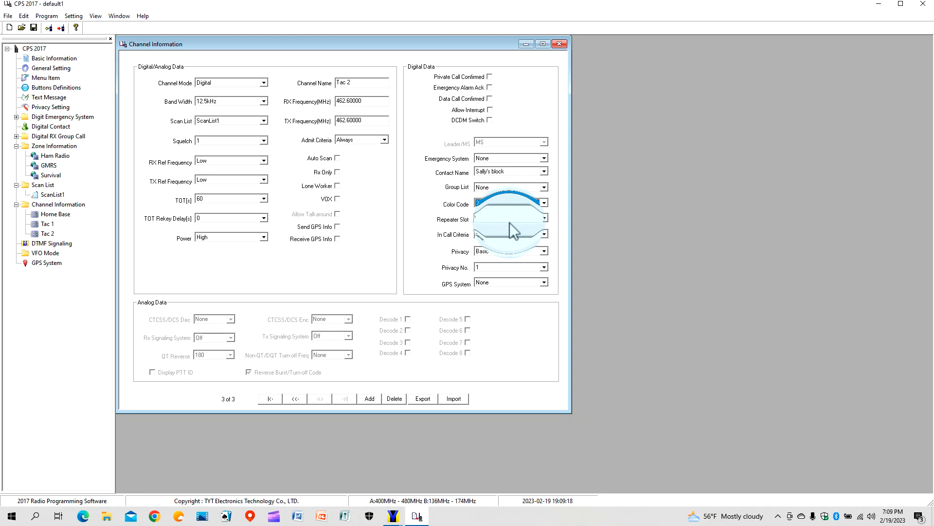
left_click(543, 219)
left_click(539, 235)
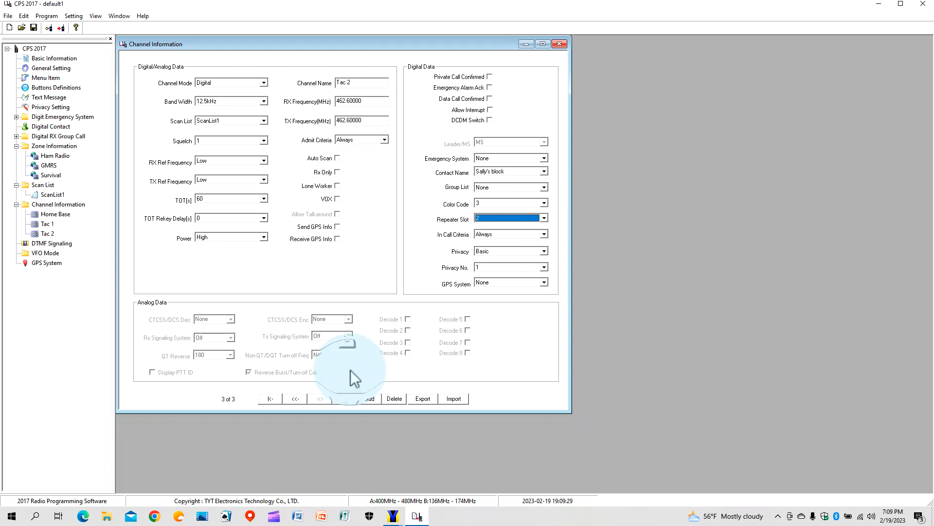
left_click(559, 44)
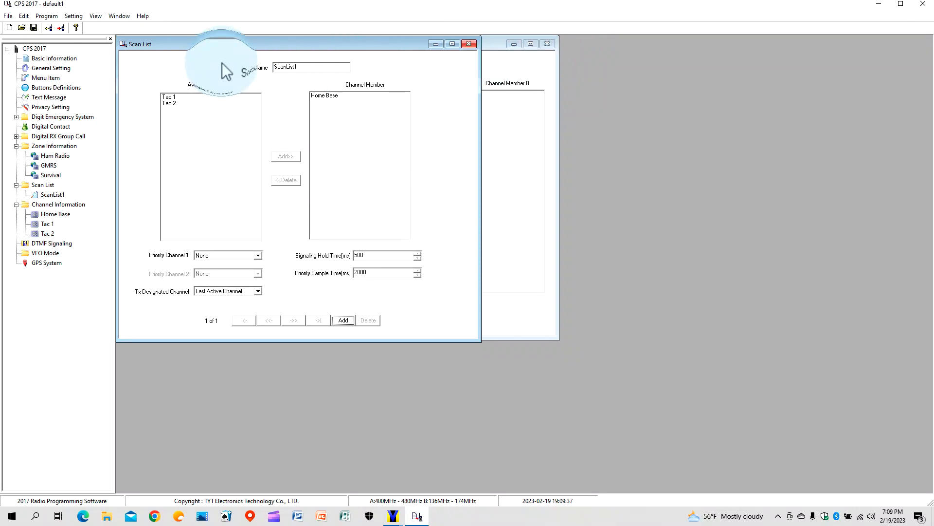
Close the scan list, zone and text message windows, then open the Survival zone.
left_click(469, 44)
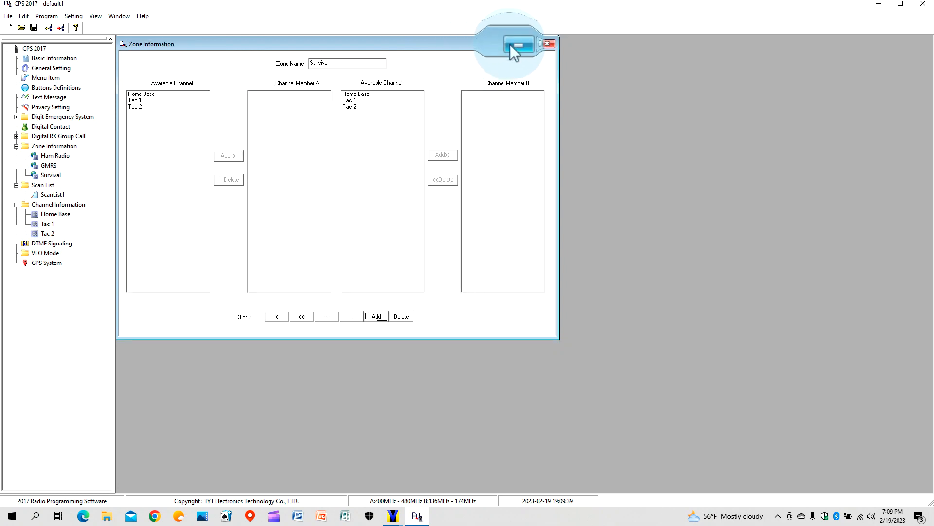
left_click(548, 44)
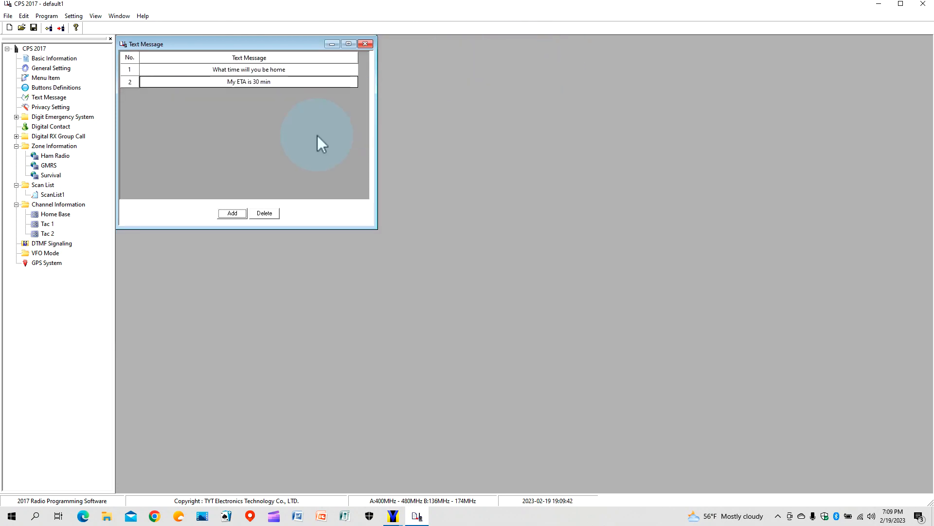
left_click(365, 45)
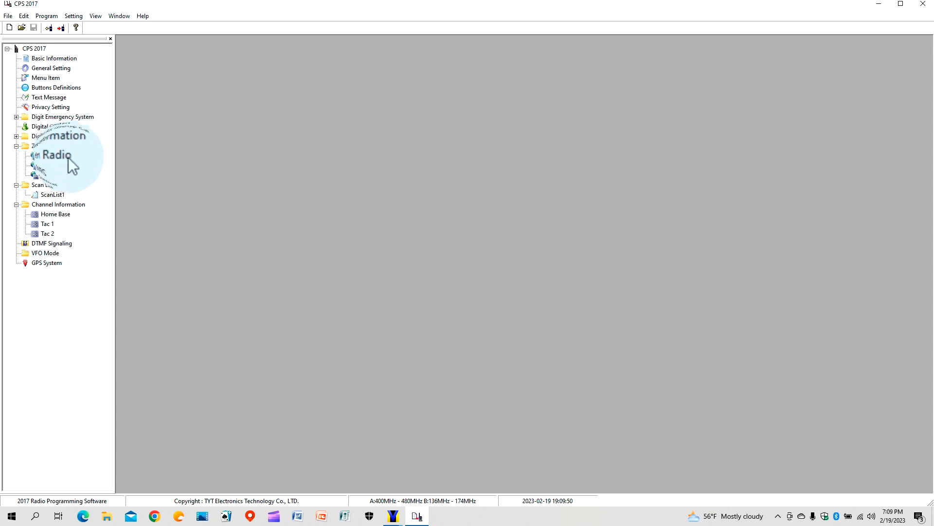
double_click(58, 176)
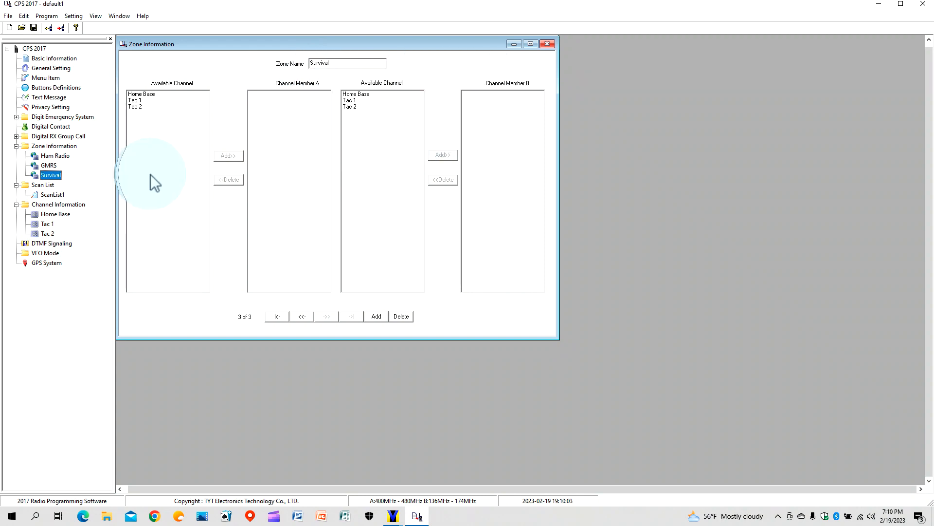
Add Home Base, Tac 1 and Tac 2 to Survival's Channel Member A and B lists.
left_click(145, 94)
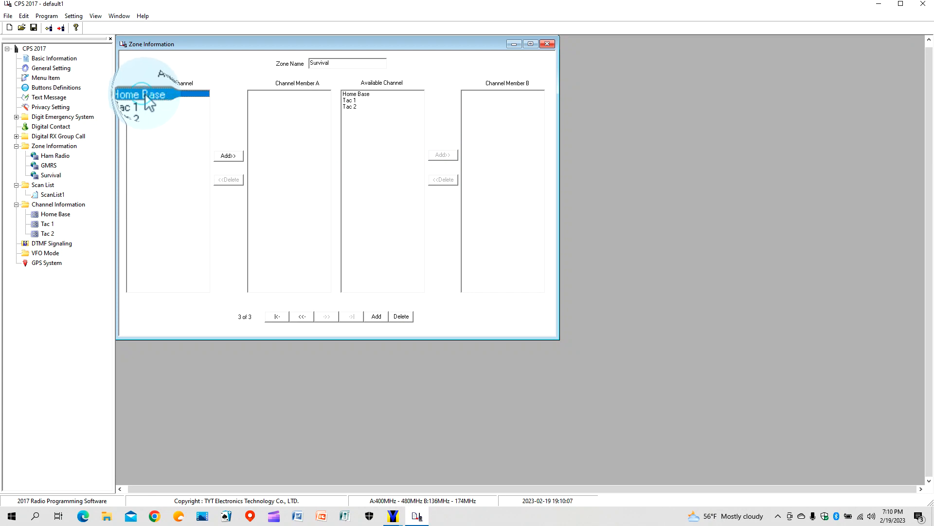
left_click(235, 158)
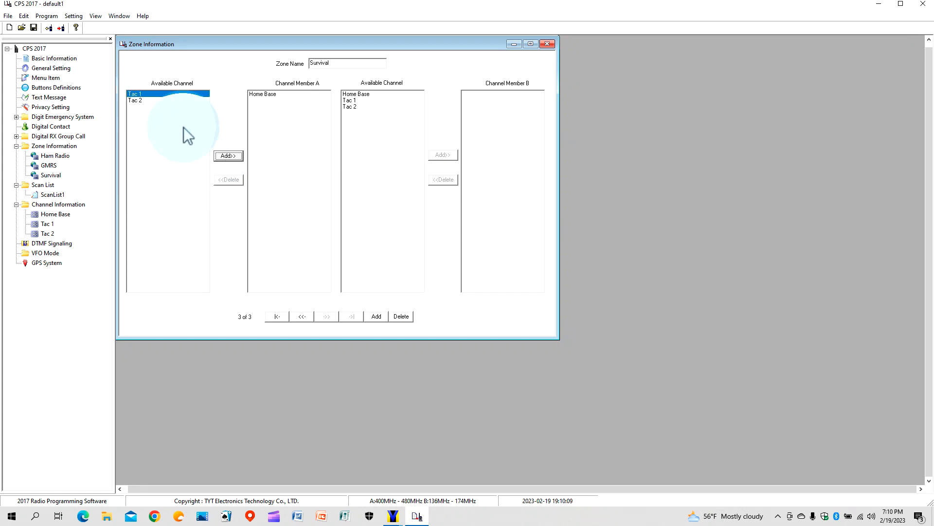
left_click(230, 155)
left_click(231, 156)
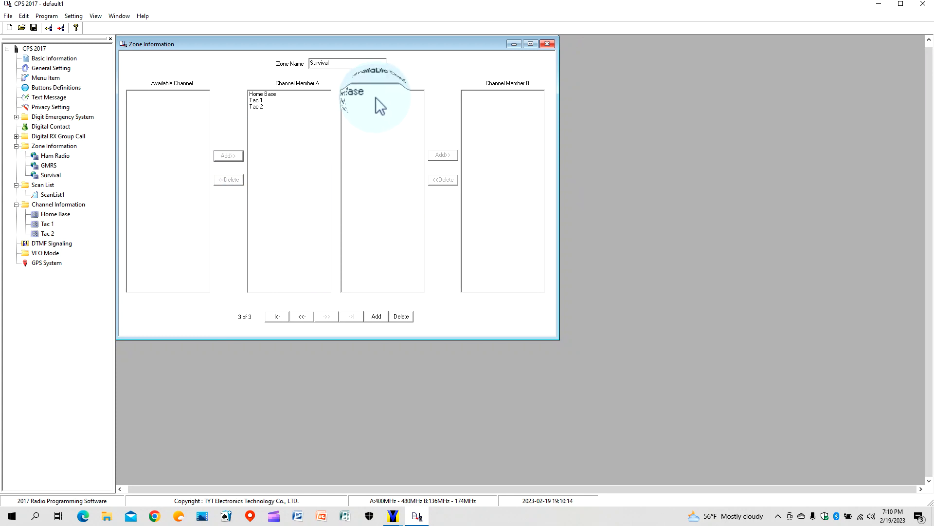
left_click(397, 114)
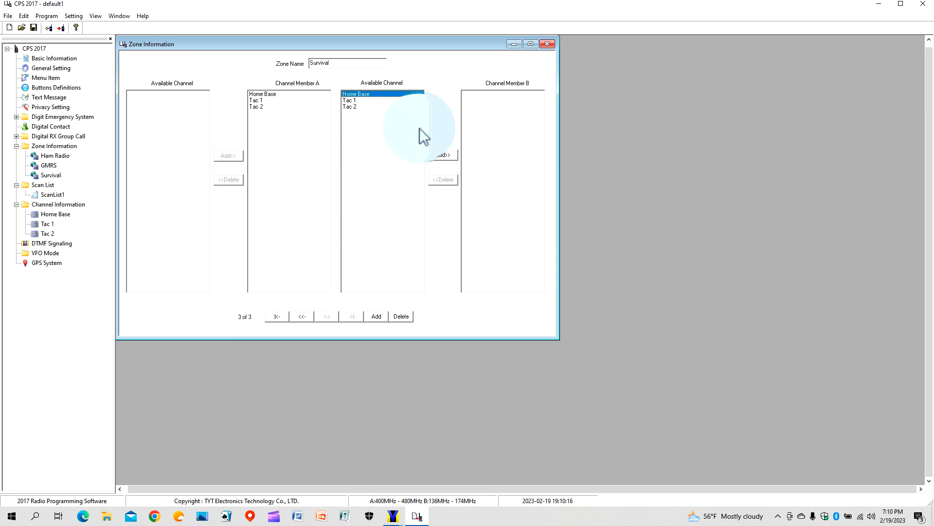
left_click(448, 155)
left_click(448, 155)
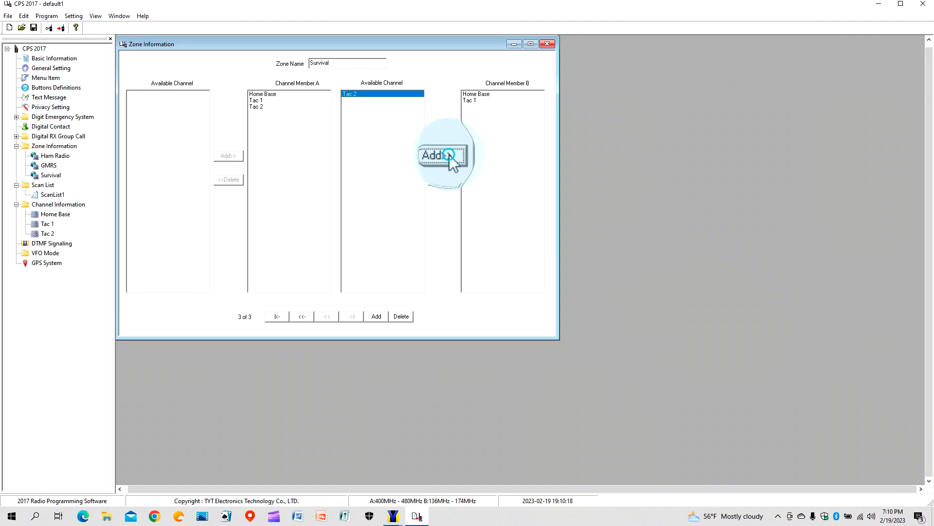
left_click(448, 155)
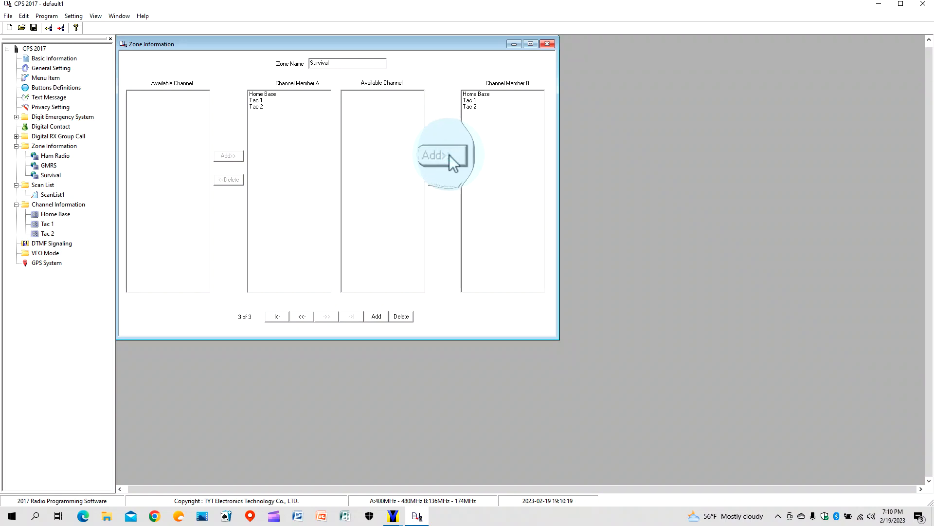
Remove Home Base from Survival's Channel Member B and A lists.
left_click(479, 94)
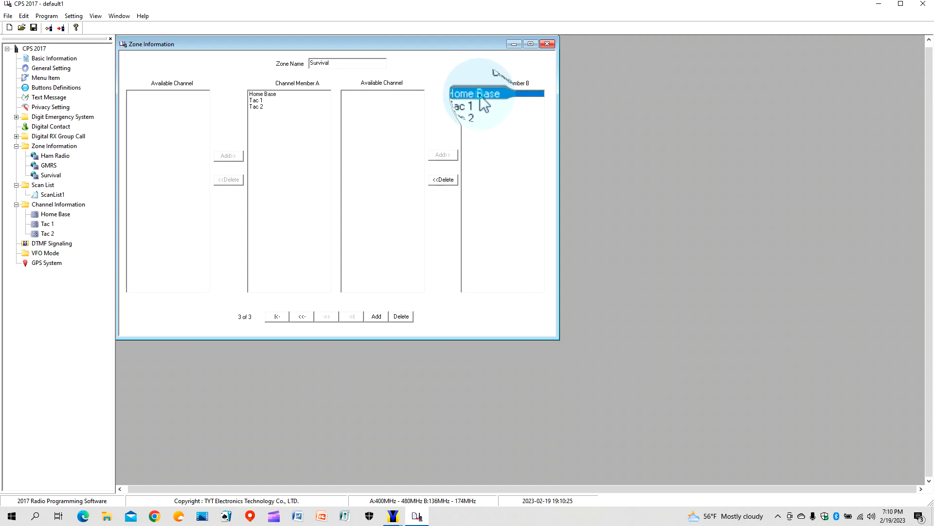
left_click(445, 182)
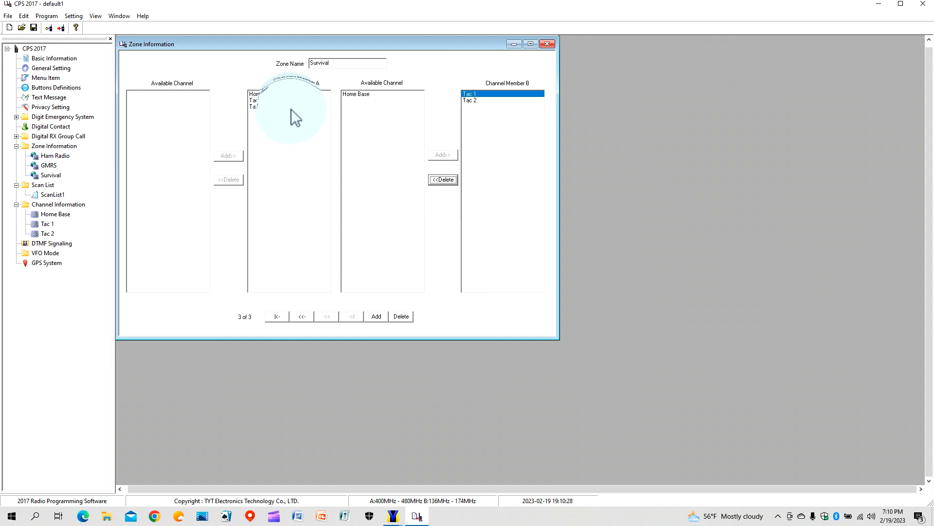
left_click(275, 96)
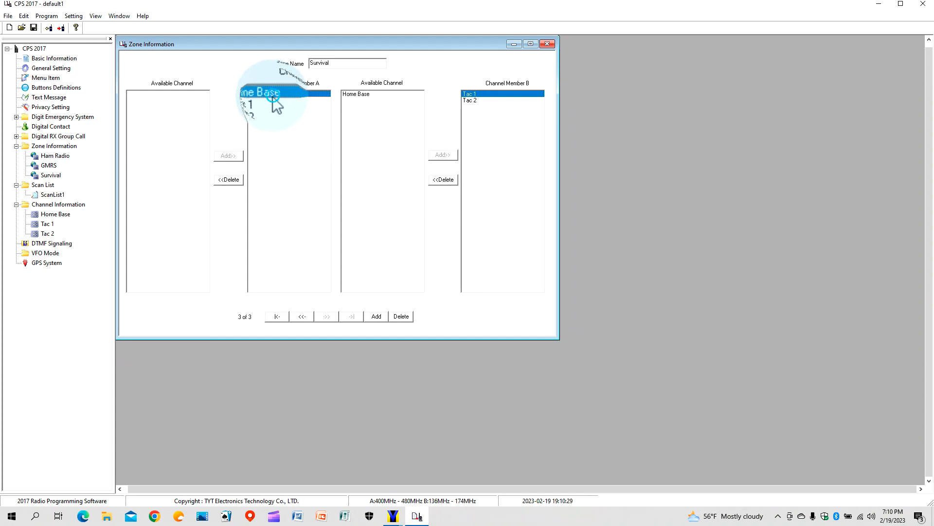
left_click(231, 181)
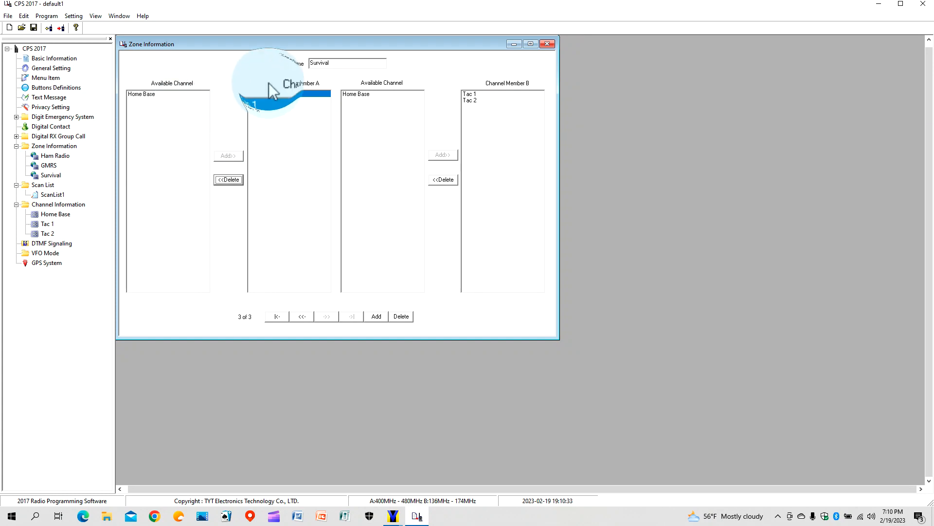
Add Home Base to the GMRS zone's Channel Member A and B lists and close the editor.
left_click(57, 165)
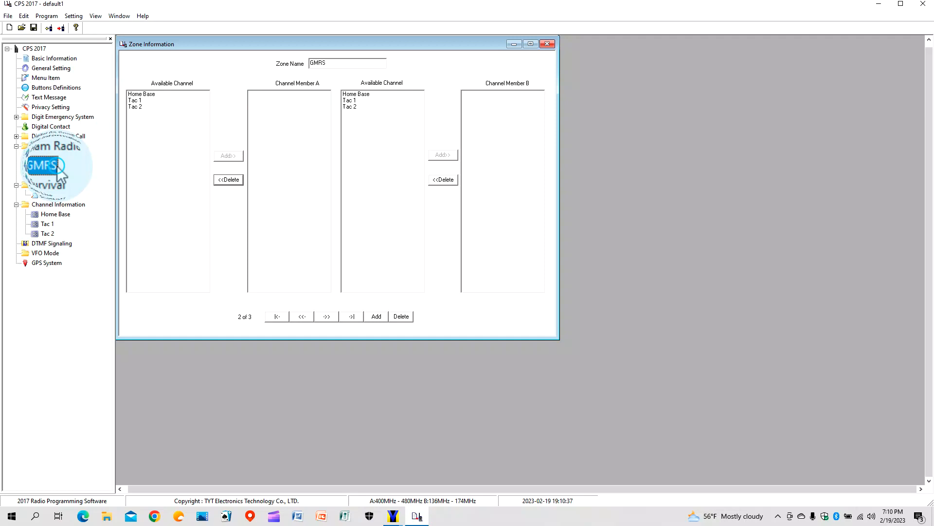
left_click(166, 94)
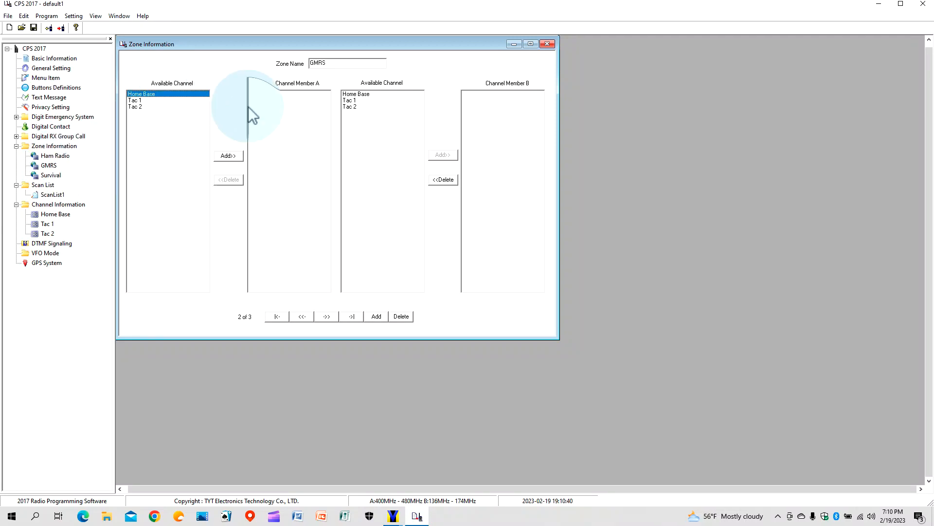
left_click(232, 156)
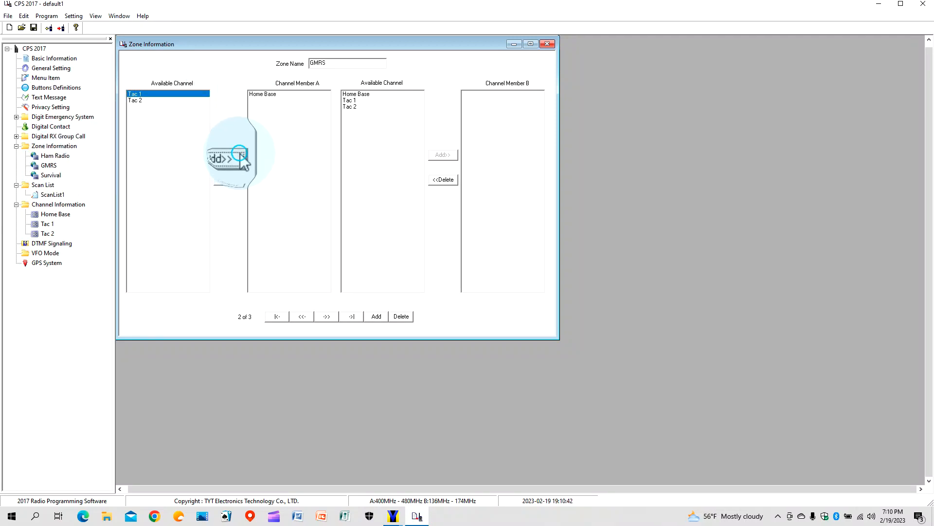
left_click(367, 95)
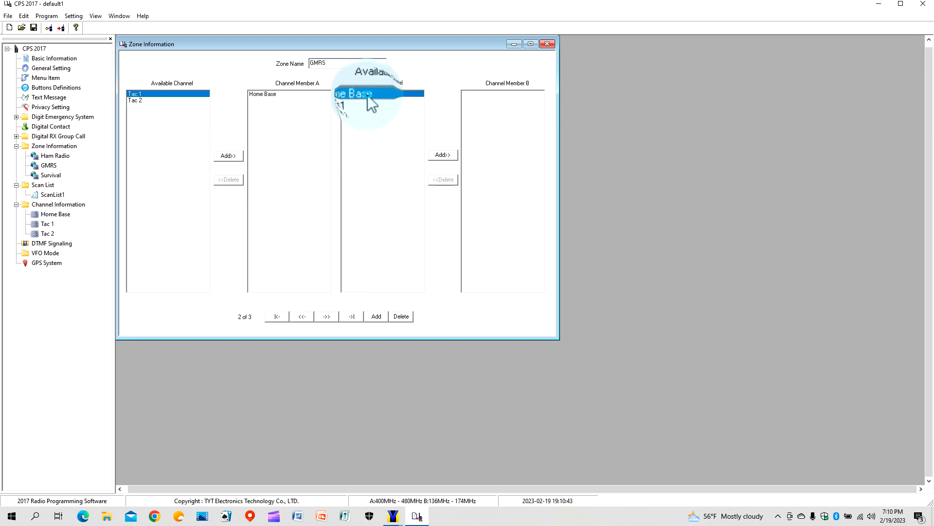
left_click(438, 154)
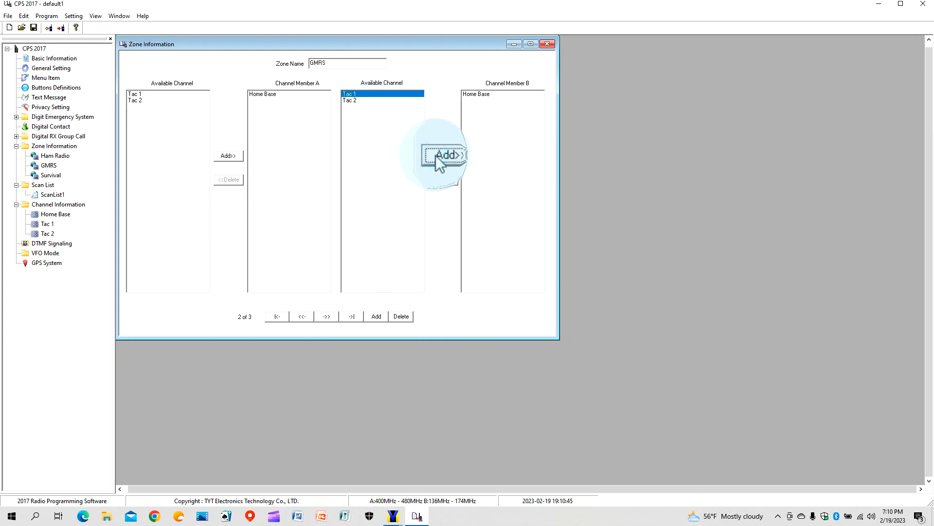
left_click(546, 44)
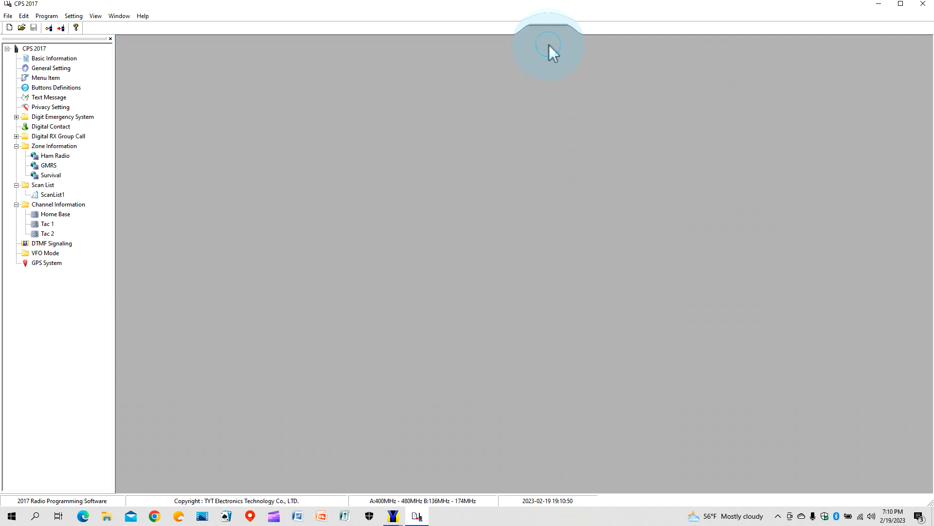
Add Tac 1 and Tac 2 to ScanList1's members and close the Scan List window.
double_click(49, 195)
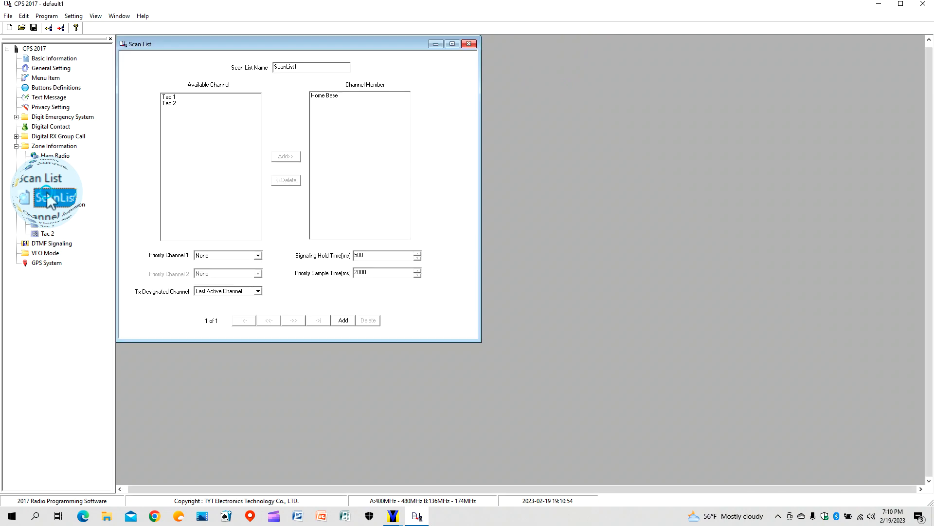
left_click(171, 97)
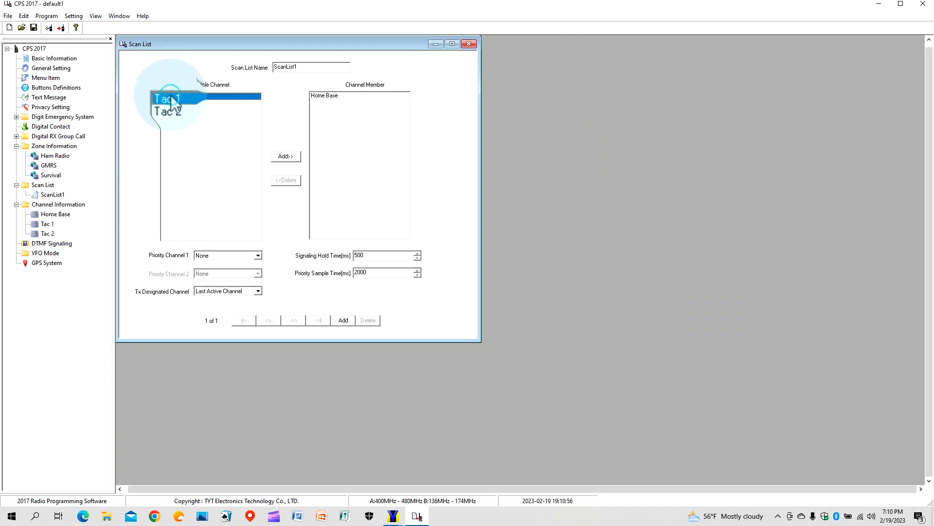
left_click(292, 159)
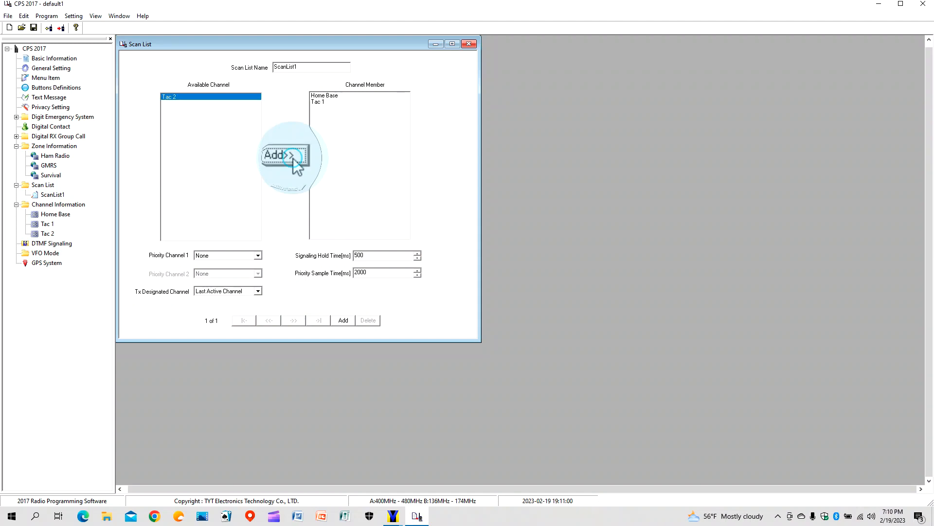
left_click(293, 159)
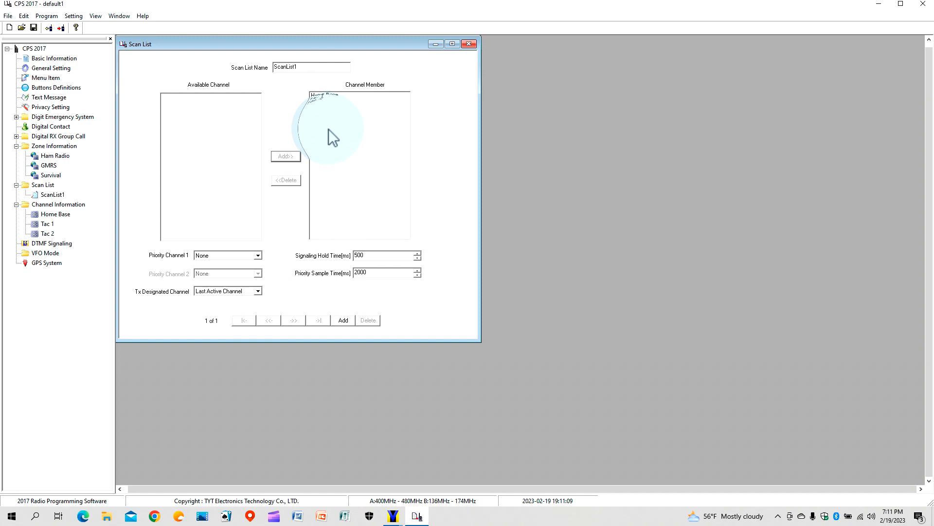
left_click(469, 45)
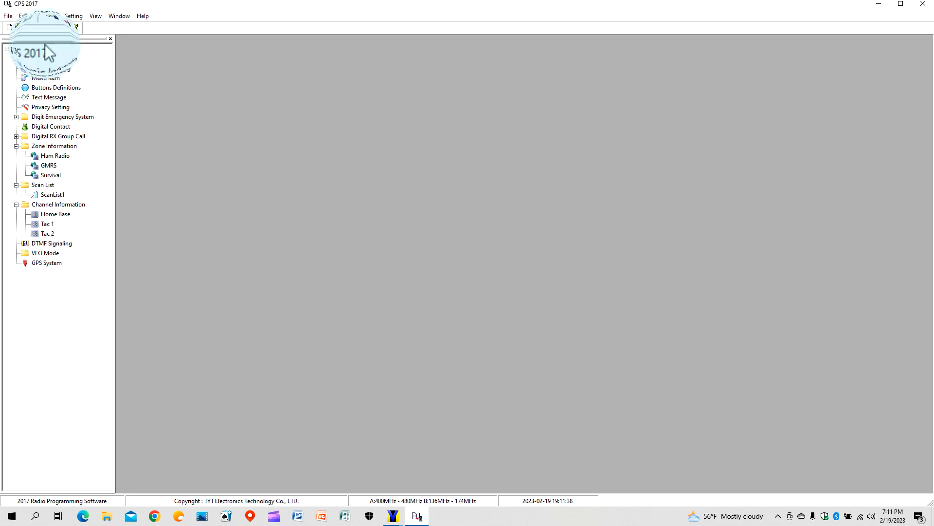
Write the codeplug to the radio with Program > Write data, confirming with OK.
left_click(52, 17)
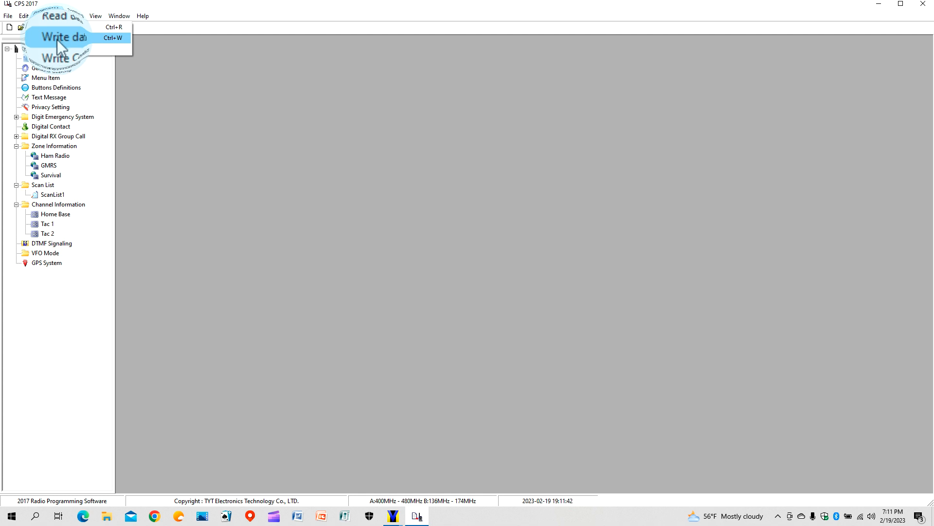
left_click(57, 38)
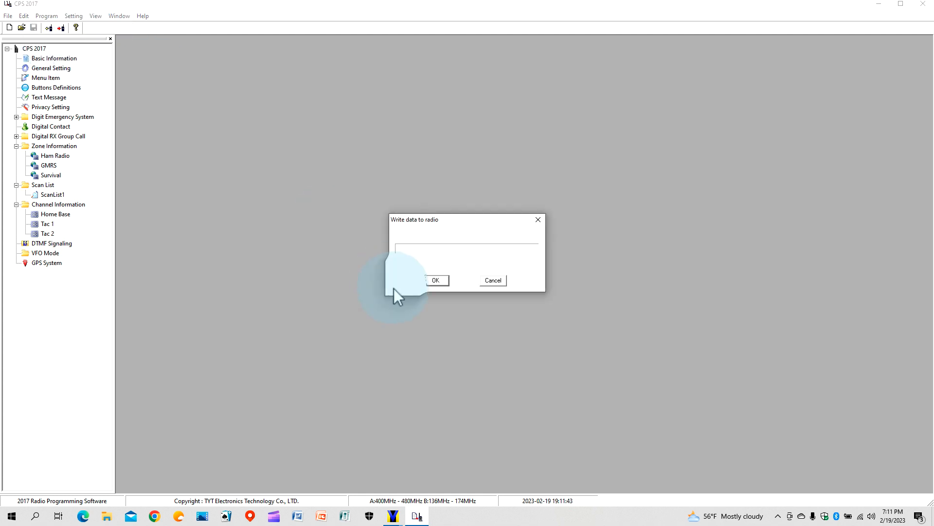
left_click(432, 281)
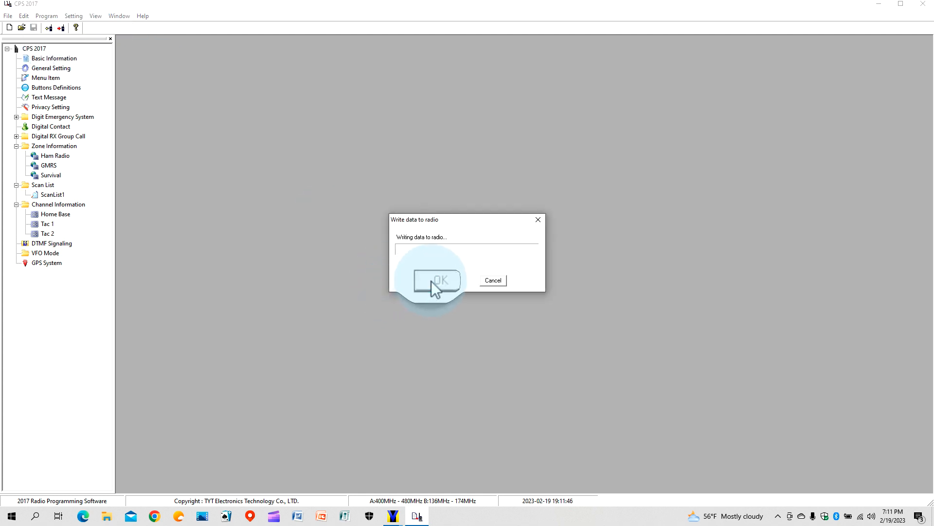
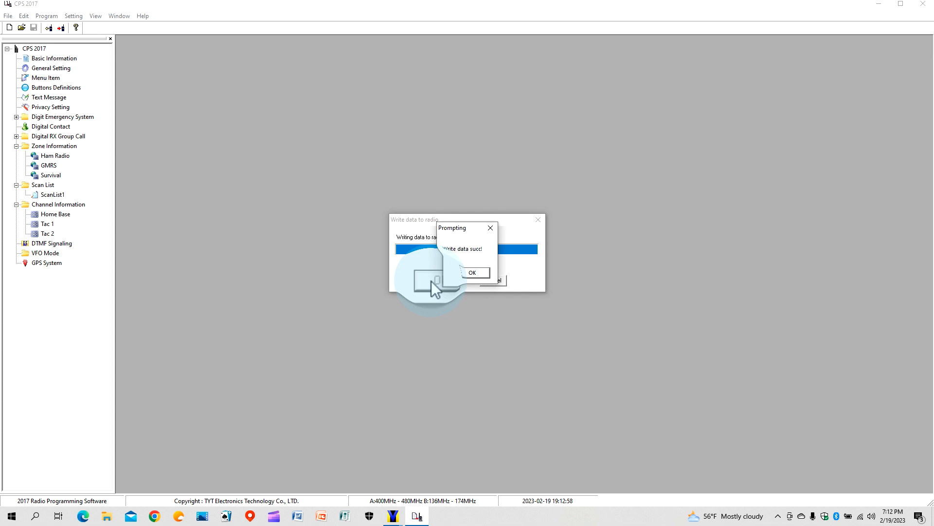
Acknowledge the successful codeplug write by dismissing the Prompting confirmation.
left_click(471, 271)
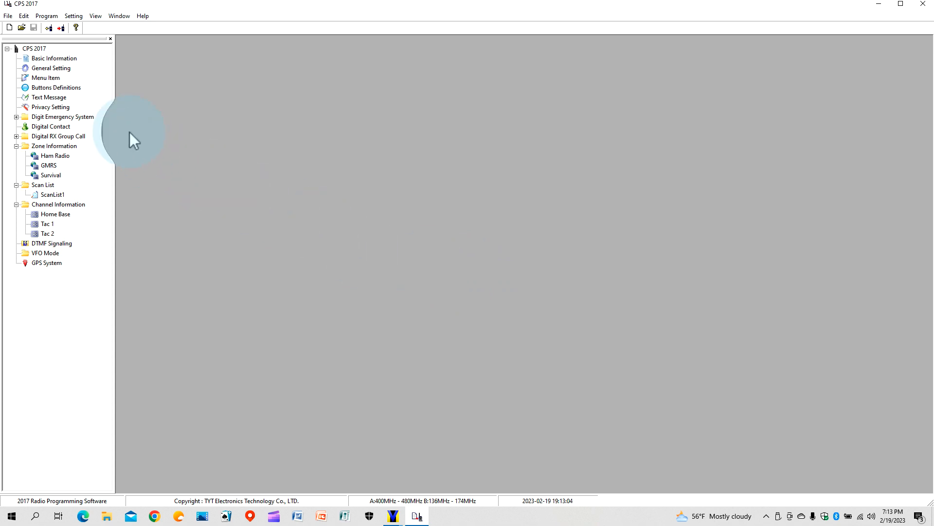
On the General Setting page, replace the existing Radio ID 1 value with the new radio ID.
double_click(63, 69)
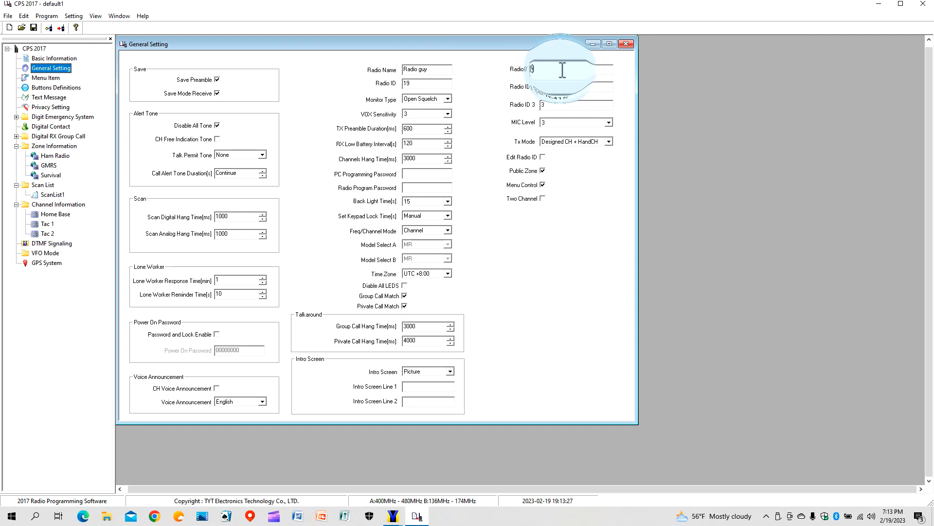
left_click_drag(550, 70, 539, 72)
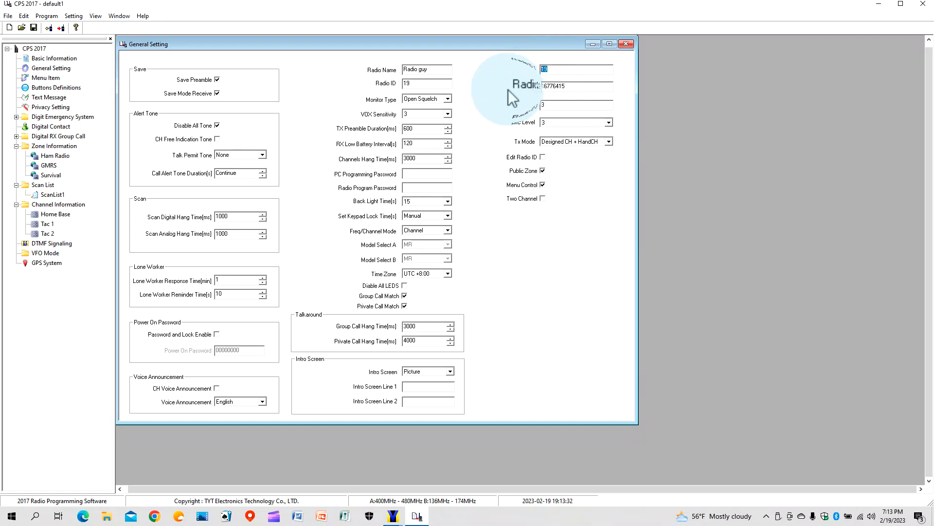
type("15")
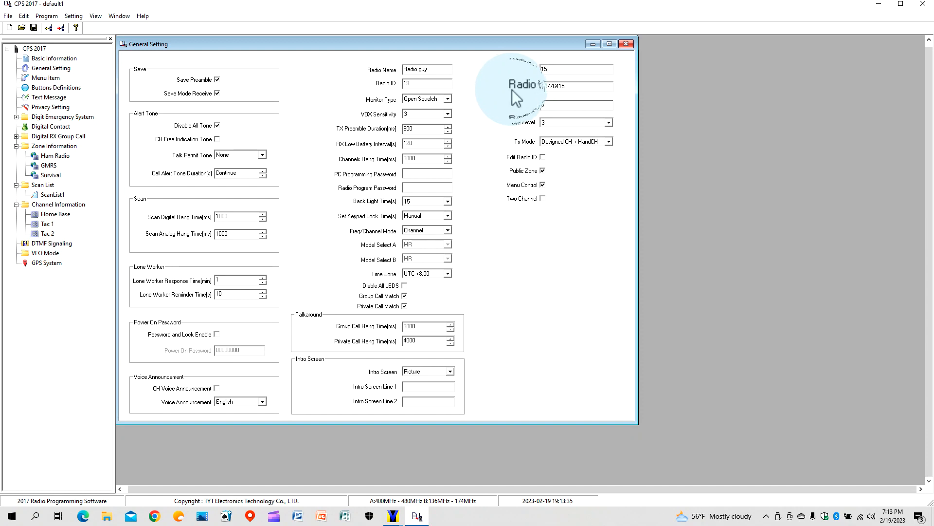
type("13")
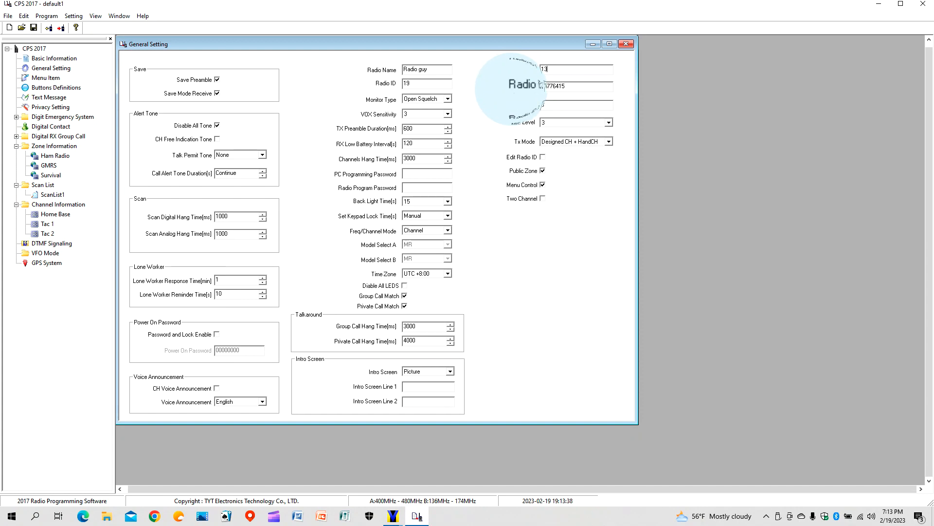